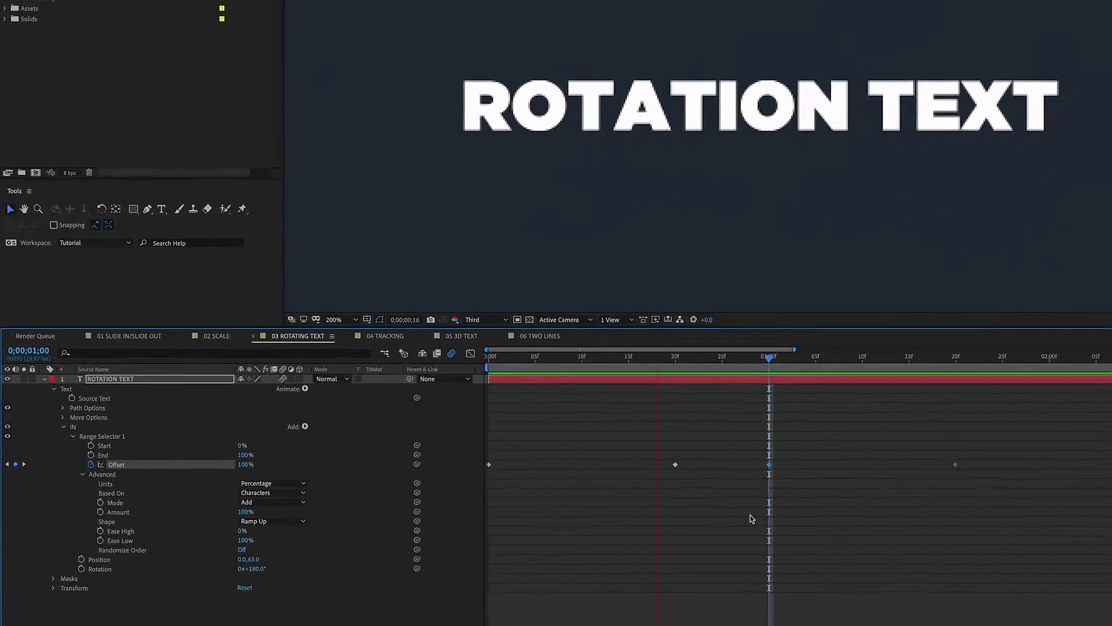
Step: Open the text layer's context menu and point to Mask > New Mask
right_click(92, 417)
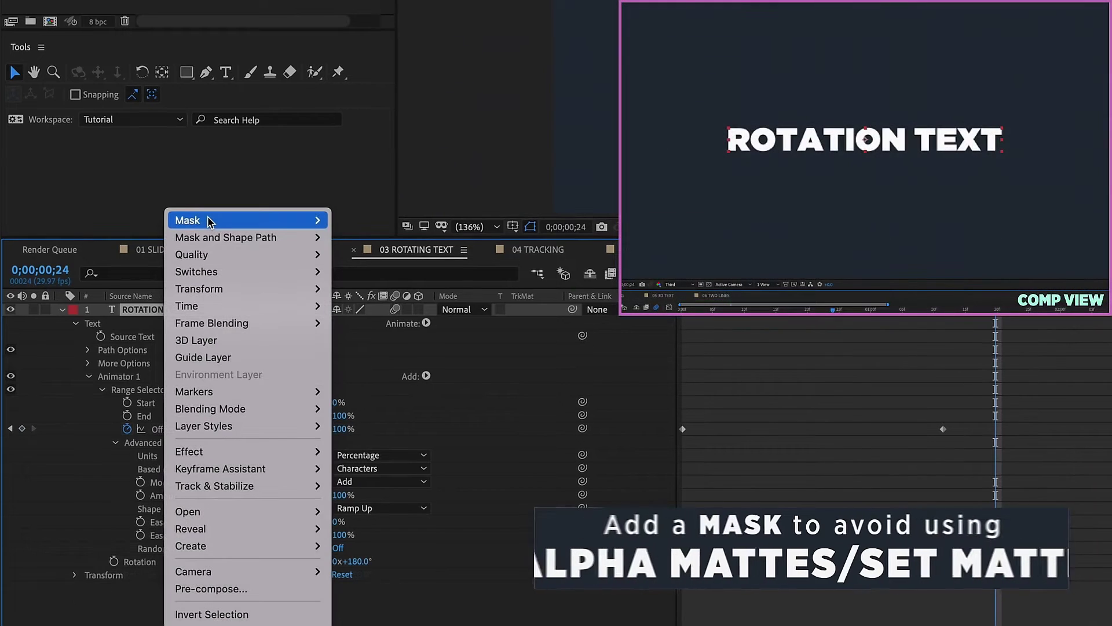
mouse_move(209, 222)
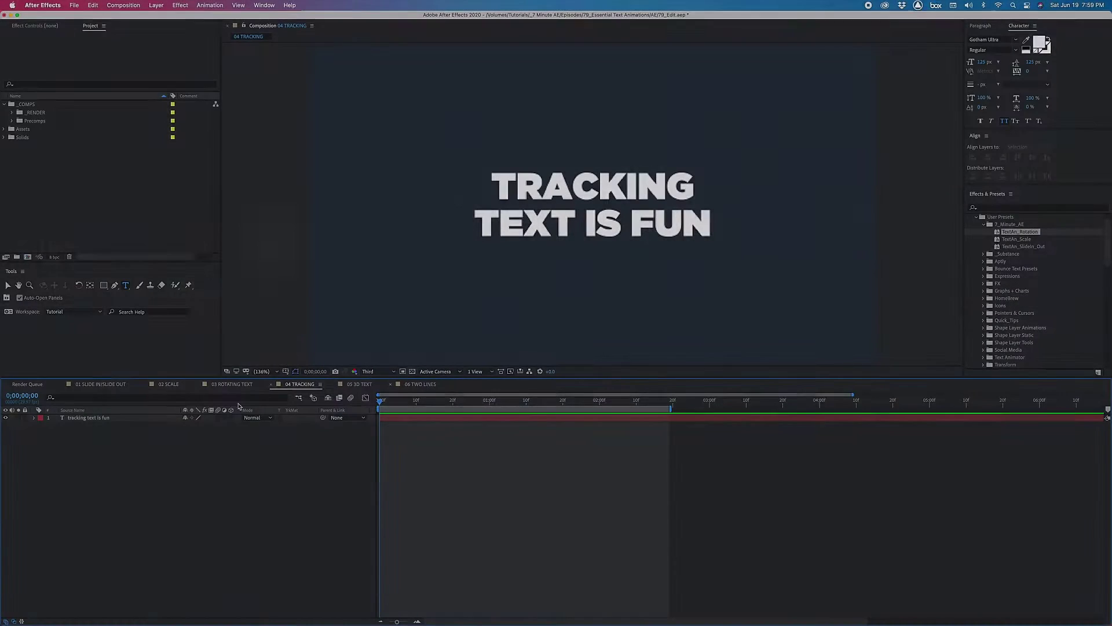
Step: Add a Tracking animator to the text layer with Tracking Amount 437
click(88, 414)
click(34, 412)
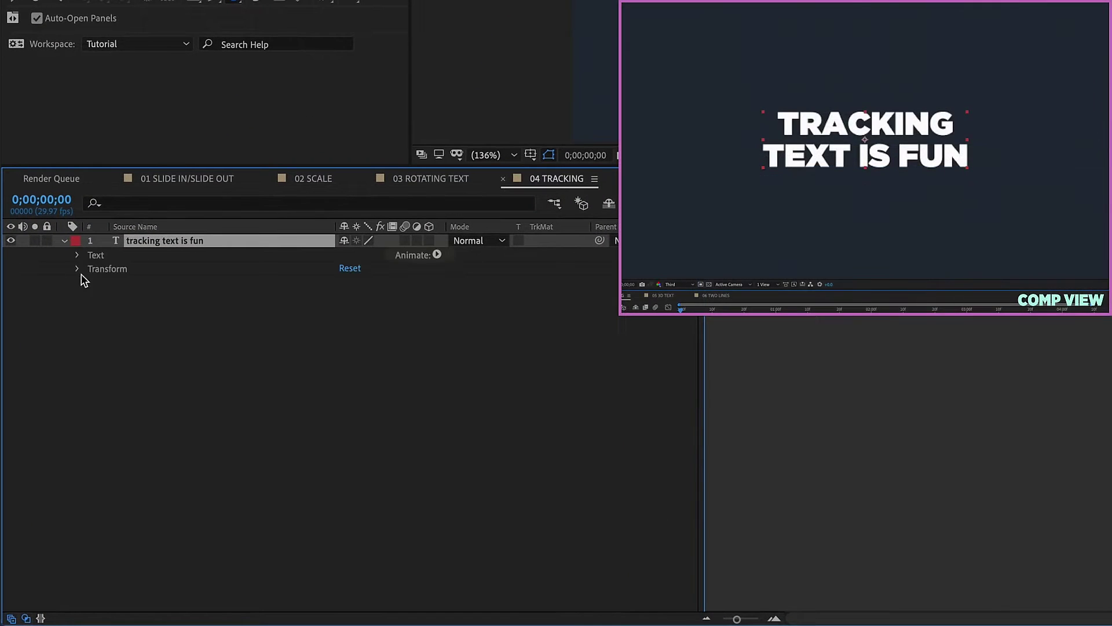
click(442, 257)
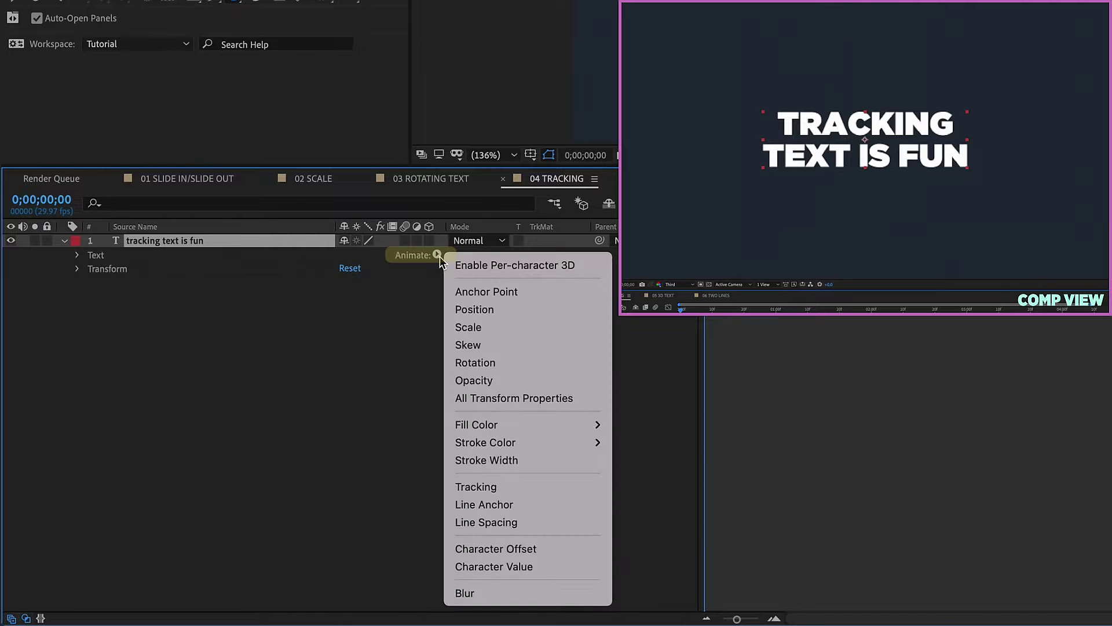
click(475, 487)
click(347, 354)
text(325)
key(Return)
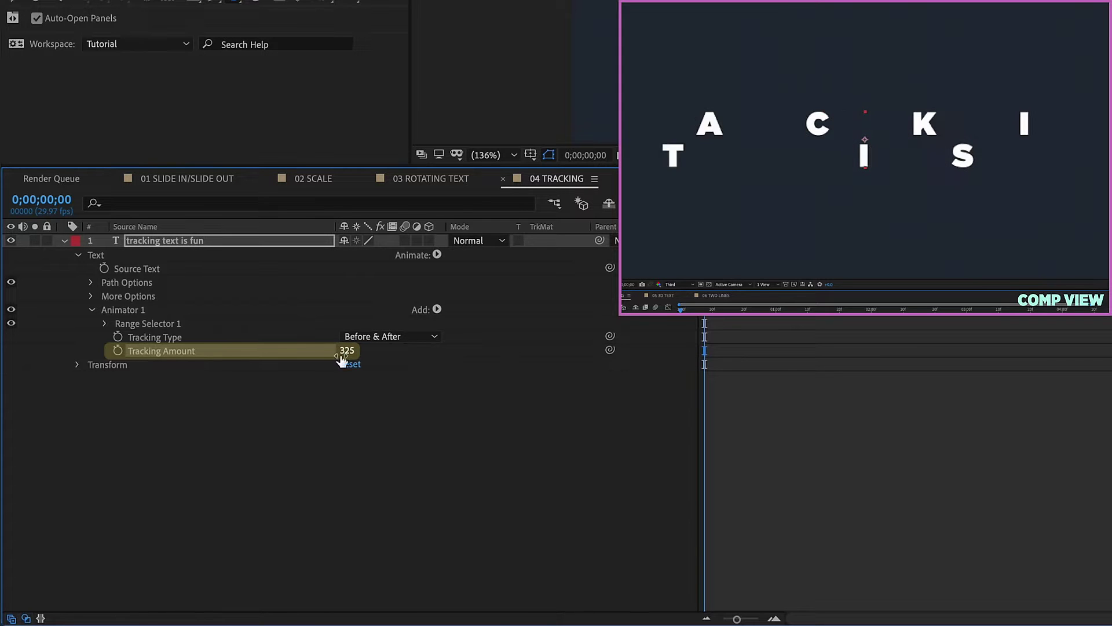
drag(345, 356, 412, 335)
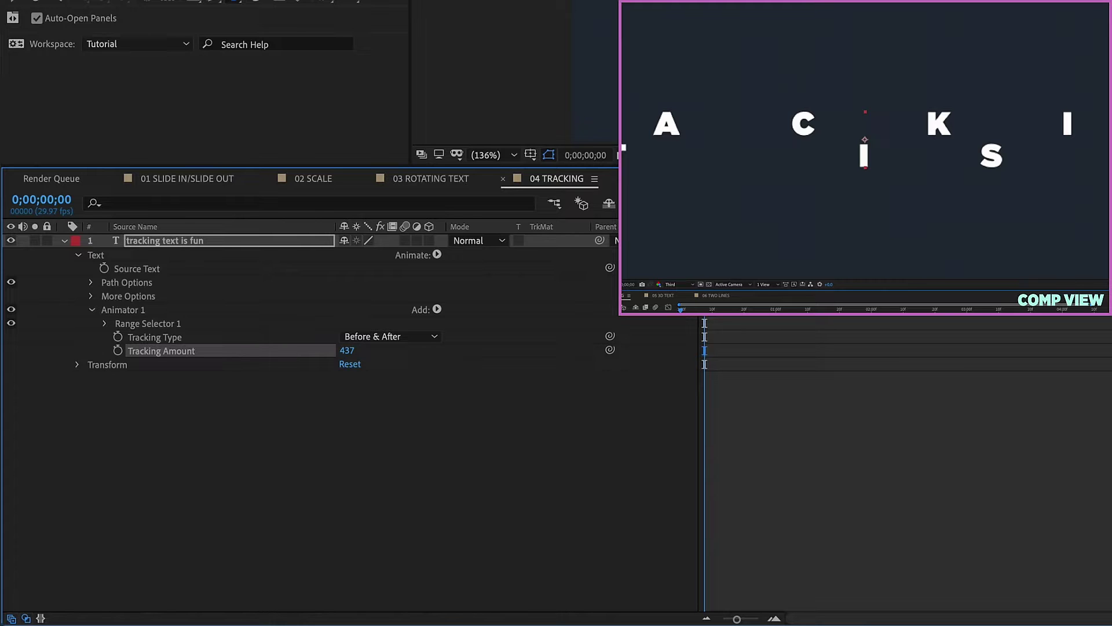
Step: Set the range selector's Advanced Shape to Ramp Up
click(106, 324)
click(119, 379)
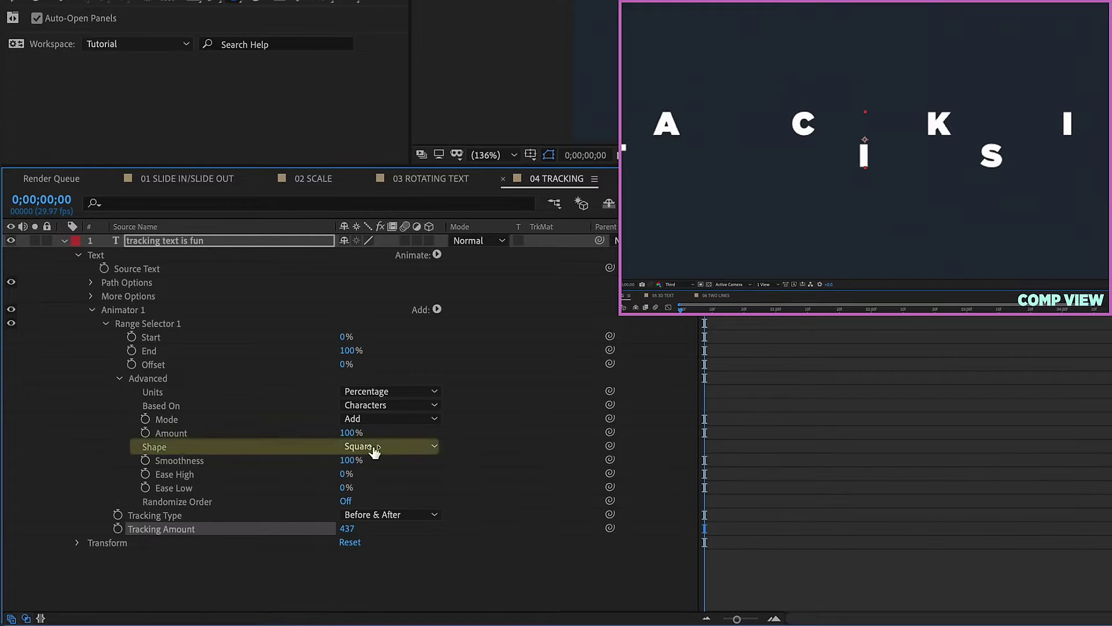
click(376, 446)
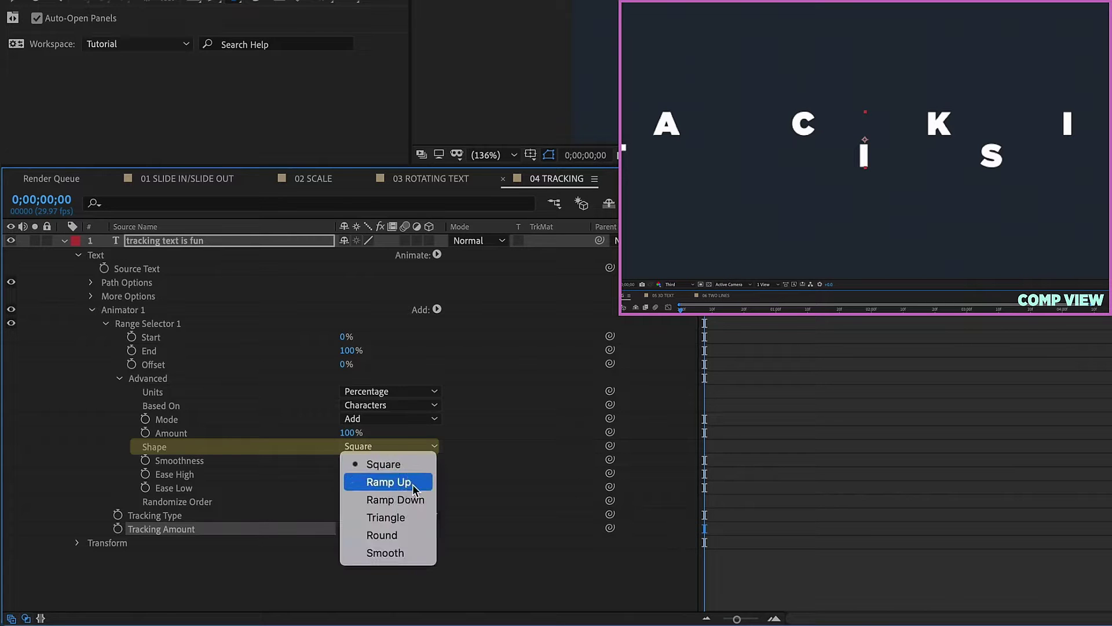
click(416, 482)
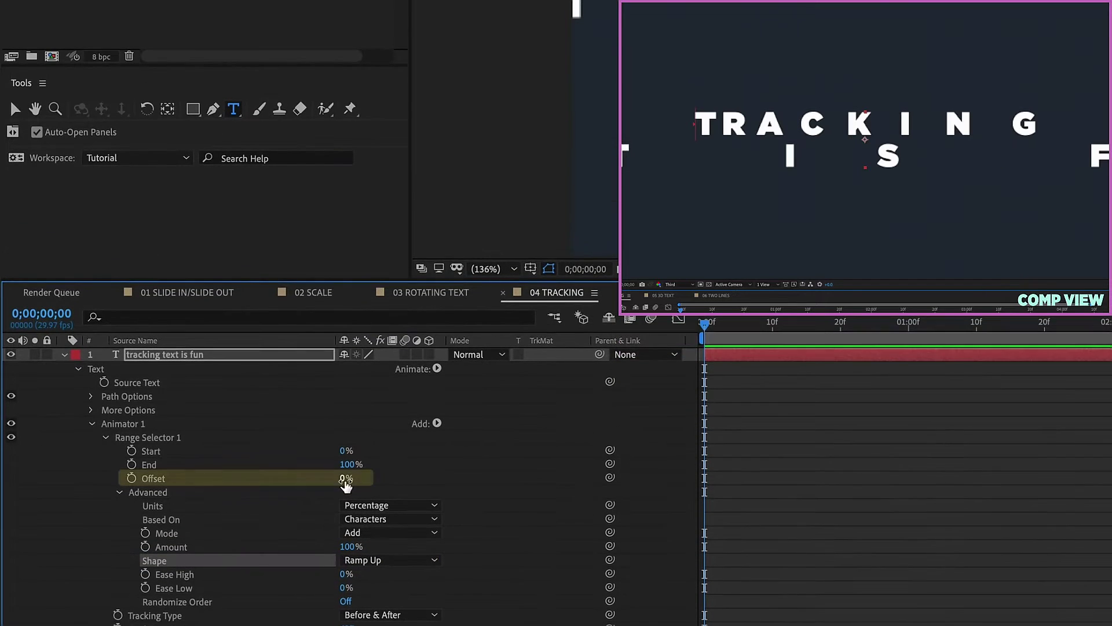
Step: Keyframe Offset from -100% at frame 0 to 100% at 20f
drag(345, 439, 324, 439)
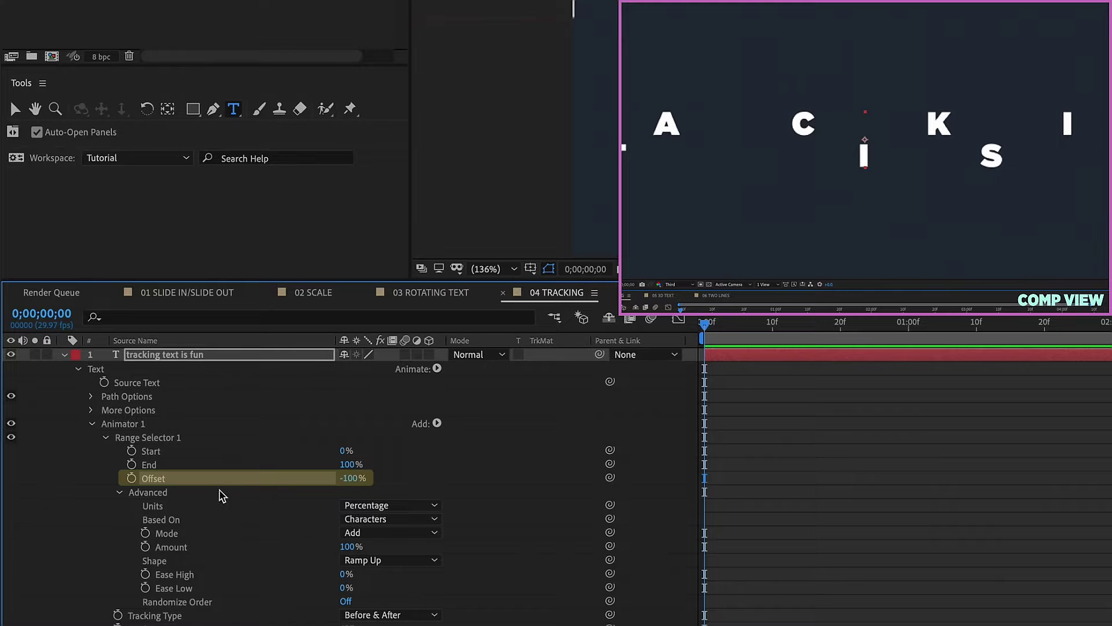
click(131, 478)
click(841, 328)
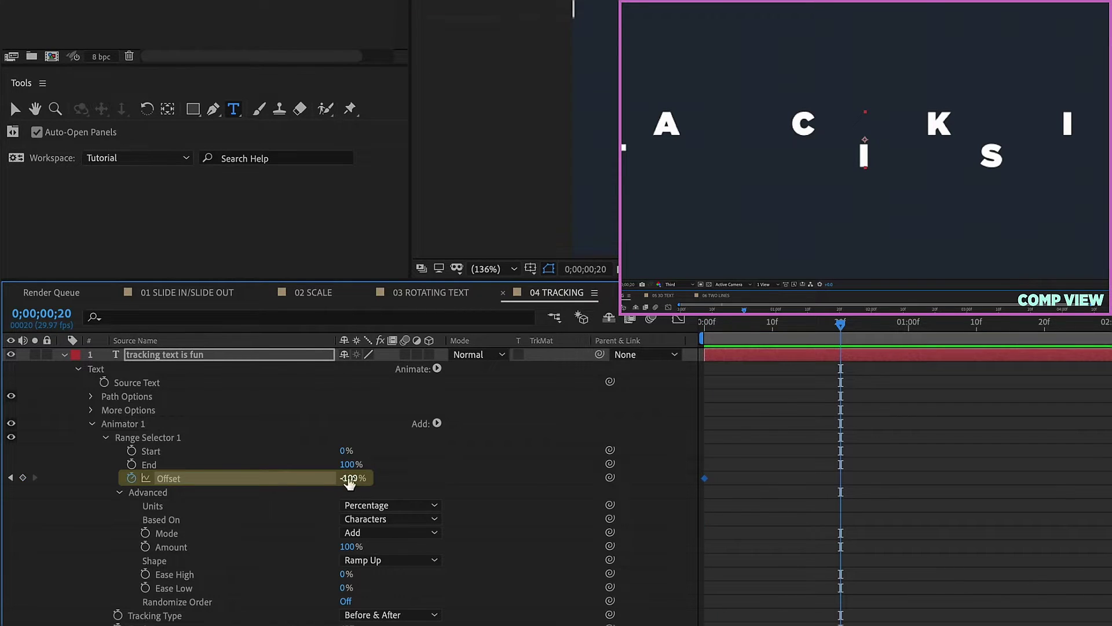
drag(349, 483, 814, 462)
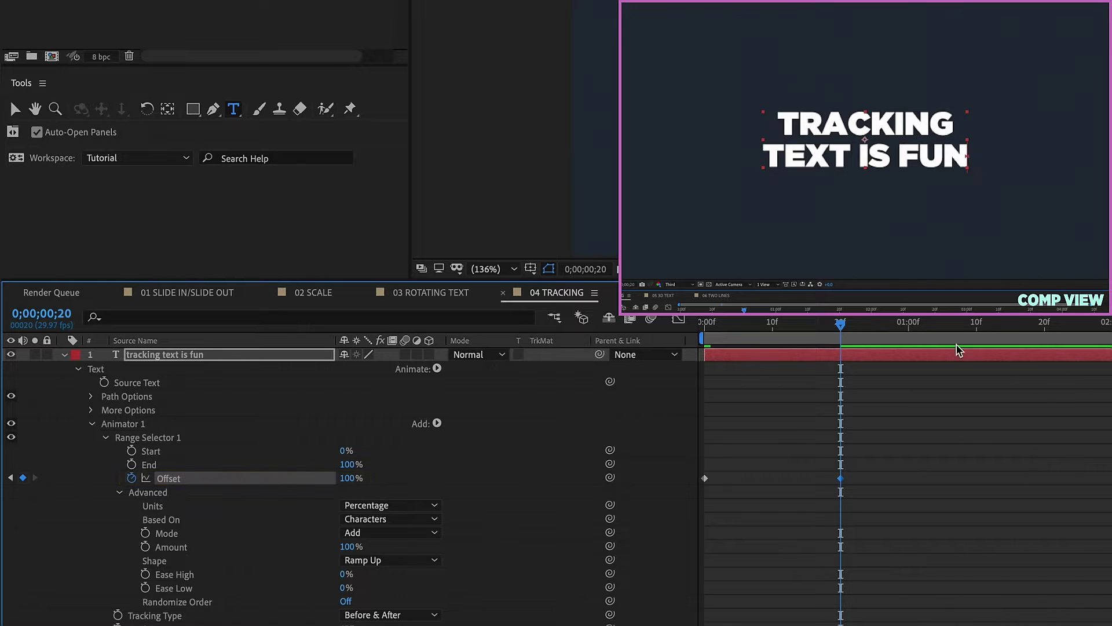
Step: End the work area at 1;09, enable motion blur, and preview the tracking
click(970, 326)
key(n)
click(405, 354)
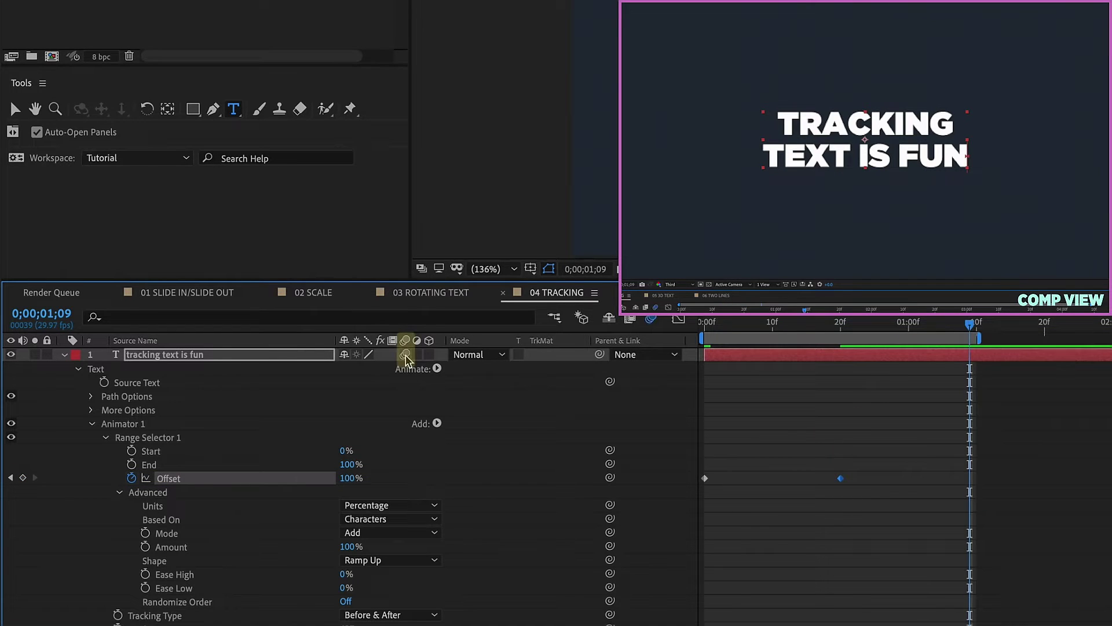
key(space)
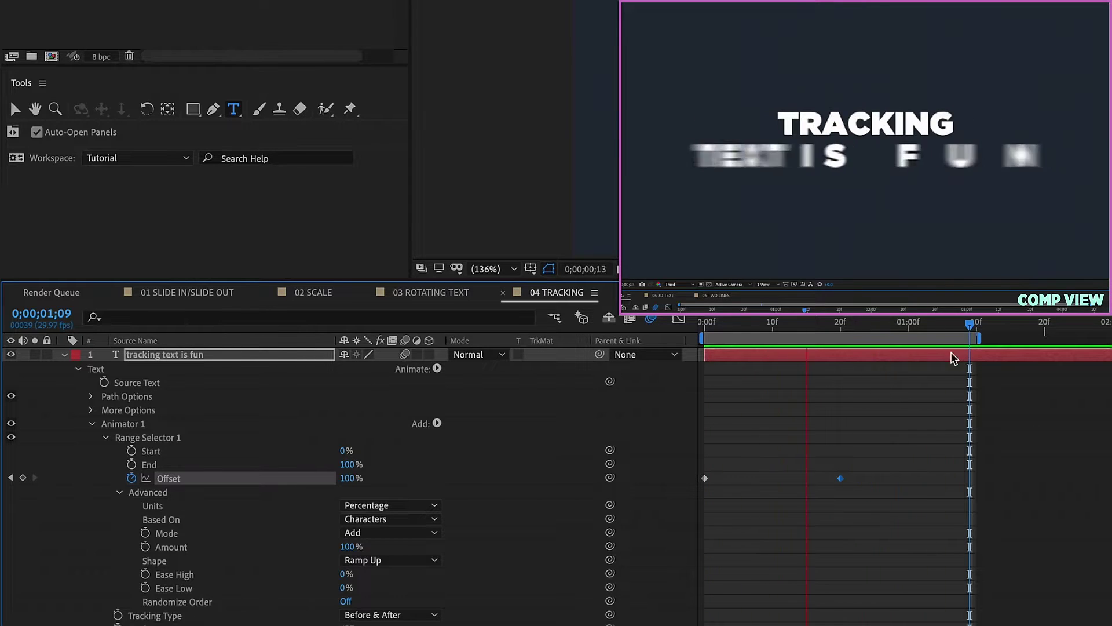
click(714, 329)
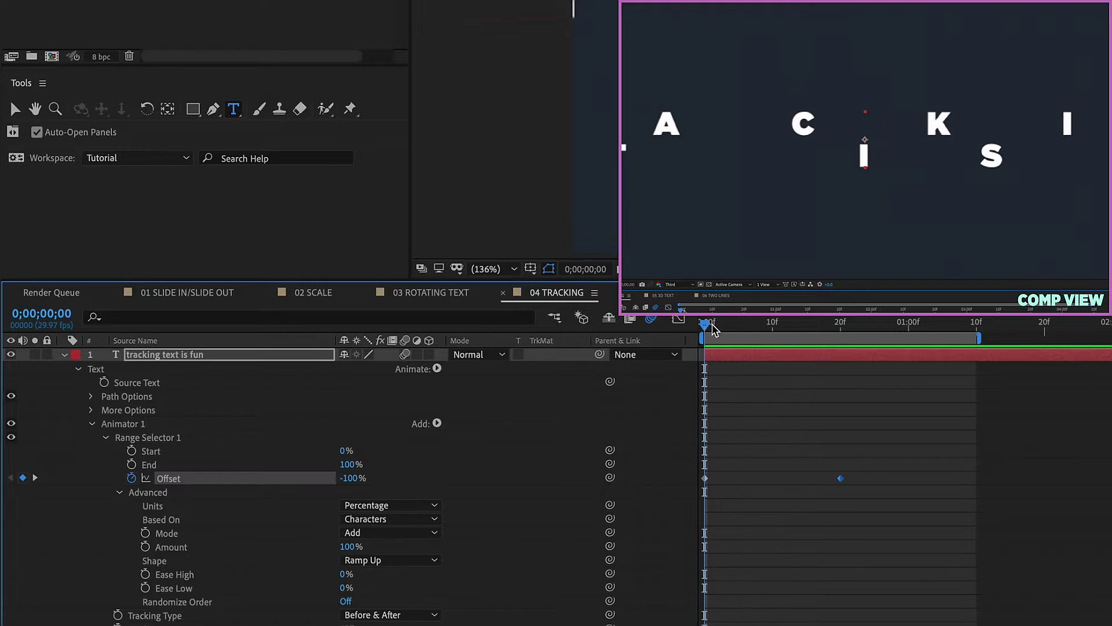
Step: Rename Animator 1 to IN
click(123, 423)
key(Return)
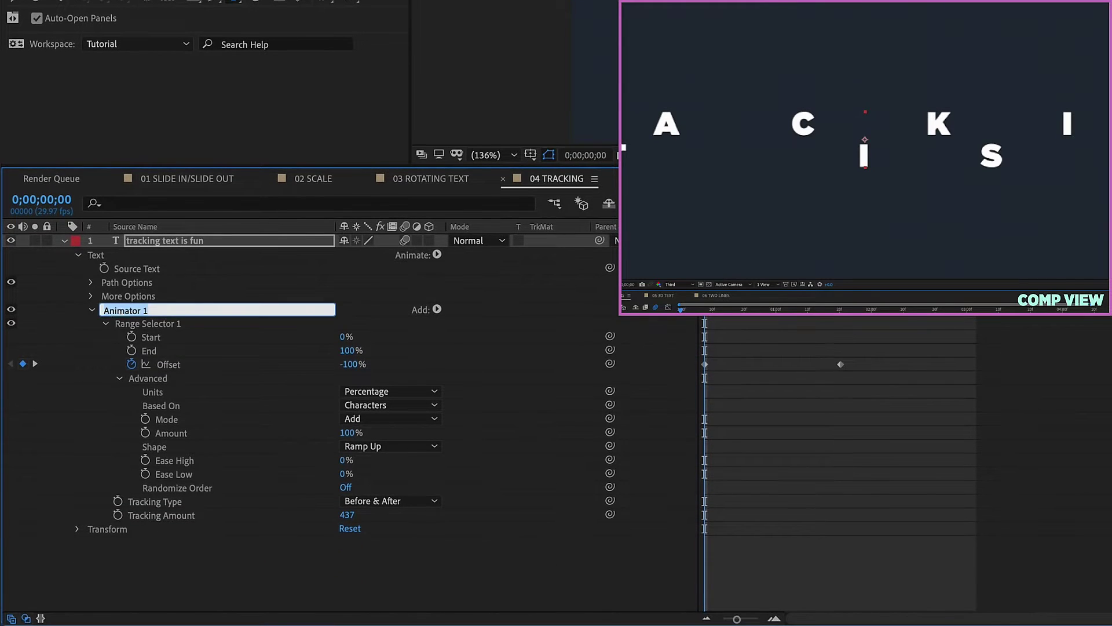
text(IN)
key(Return)
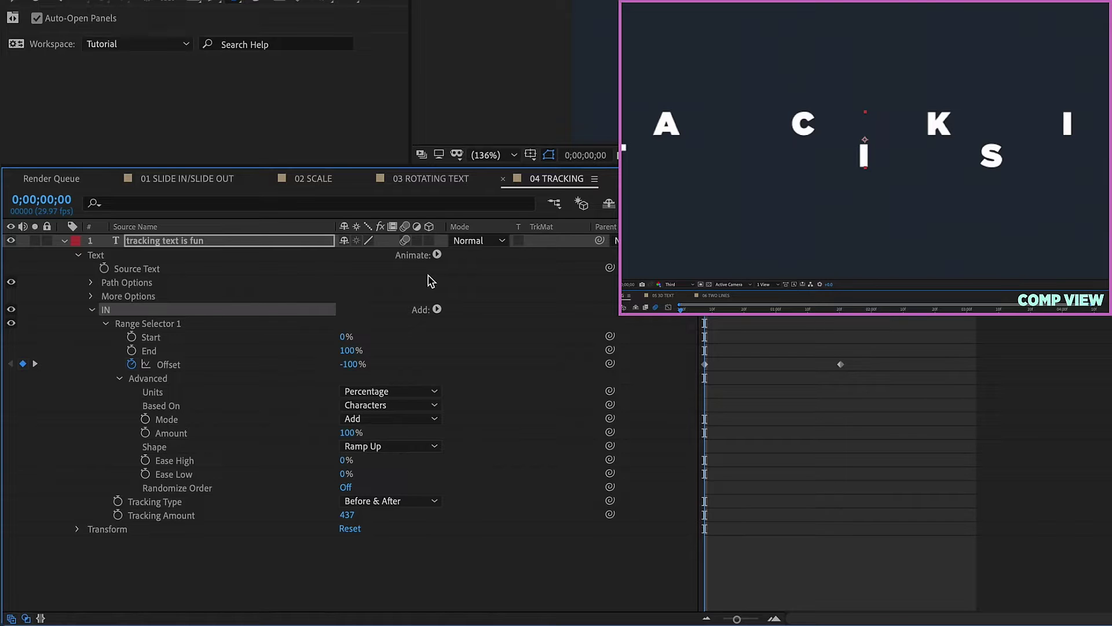
Step: Add an Opacity property at 0% to the IN animator, then check the layer's Opacity
click(437, 256)
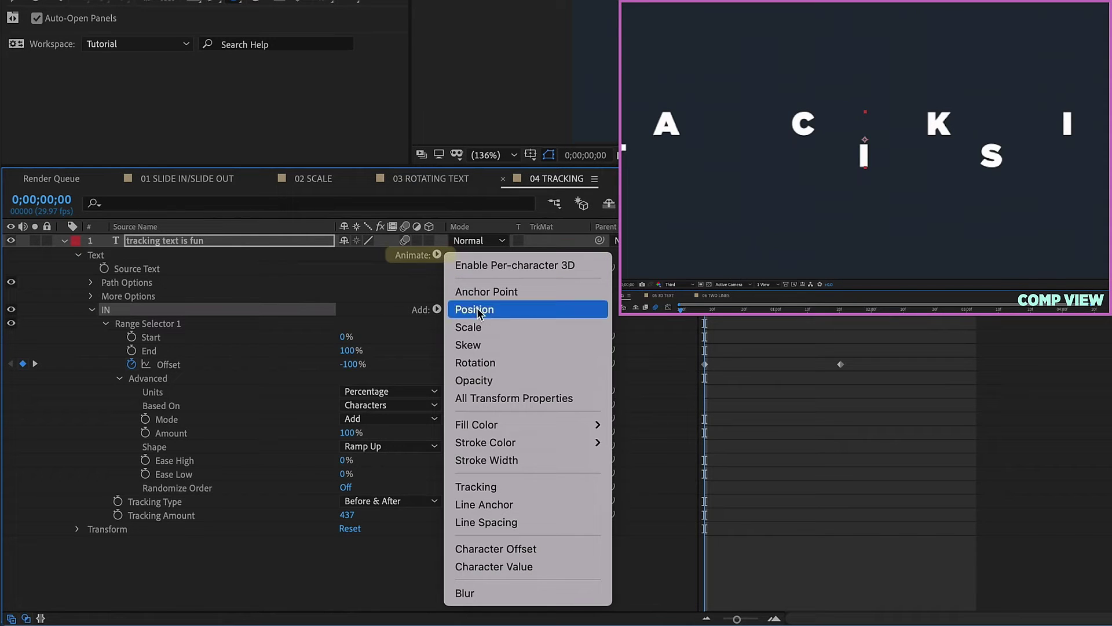
click(487, 380)
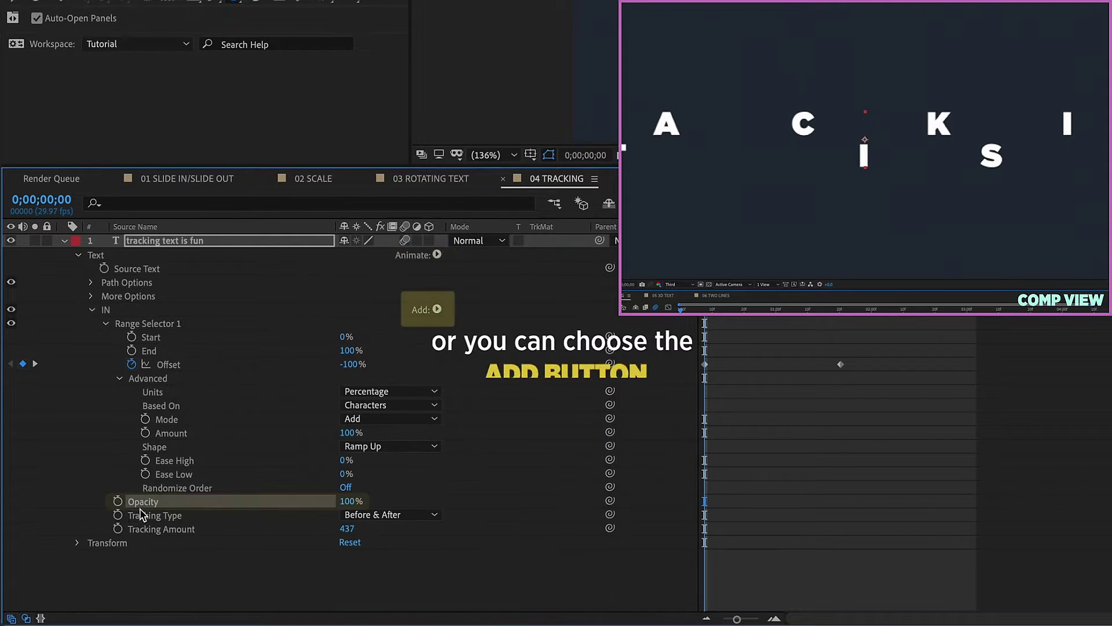
drag(347, 509, 229, 509)
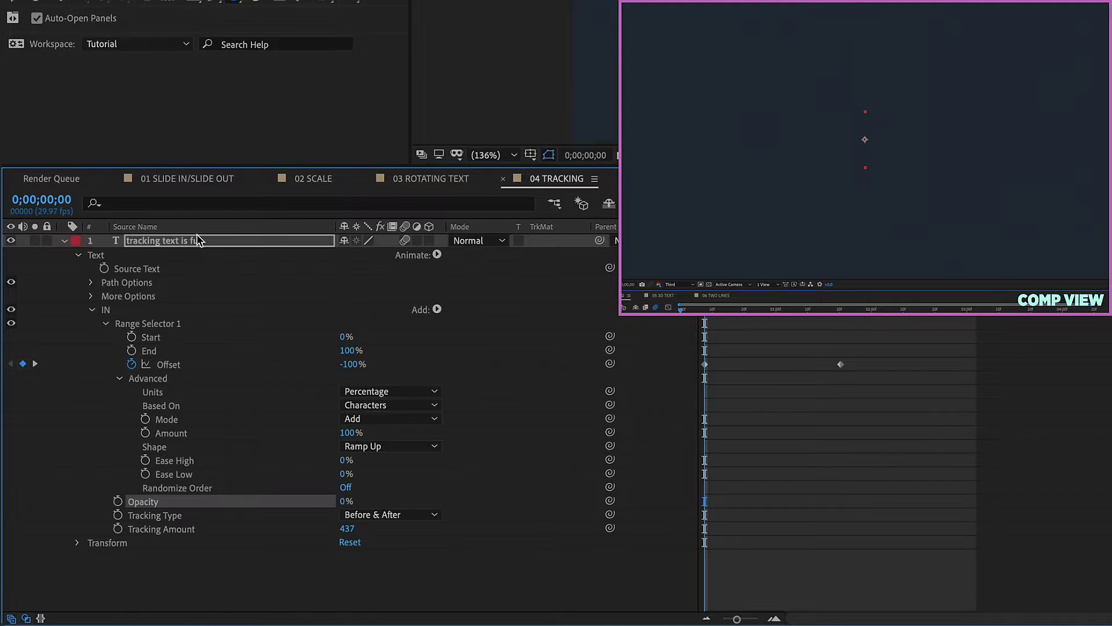
key(t)
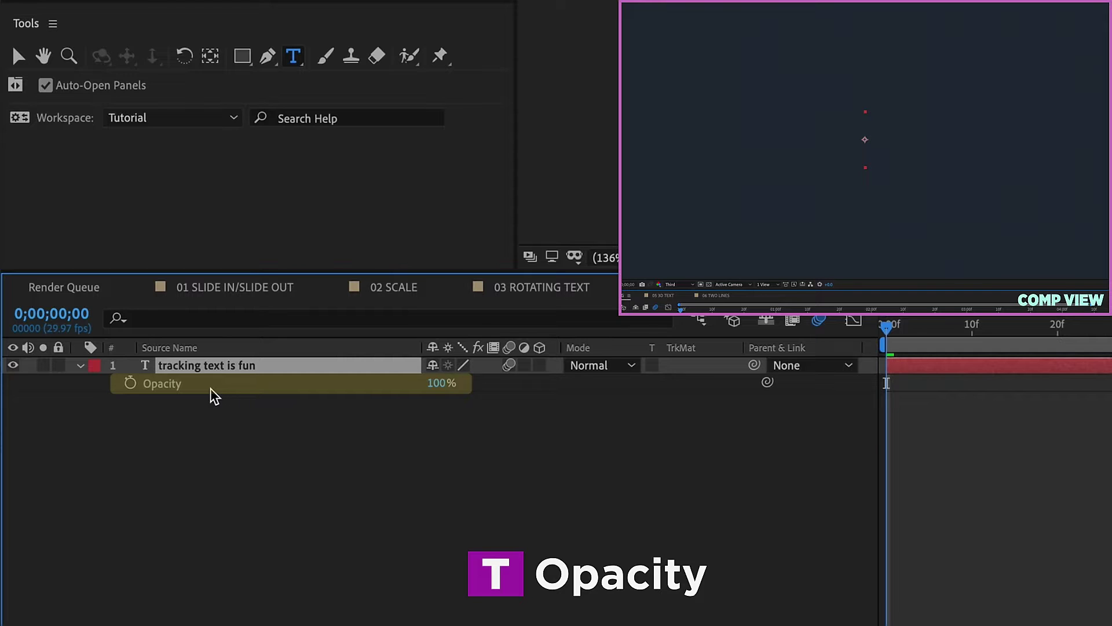
Step: Set Ease Low to 100% in IN's Range Selector 1 Advanced settings and preview
click(80, 365)
click(80, 365)
click(99, 400)
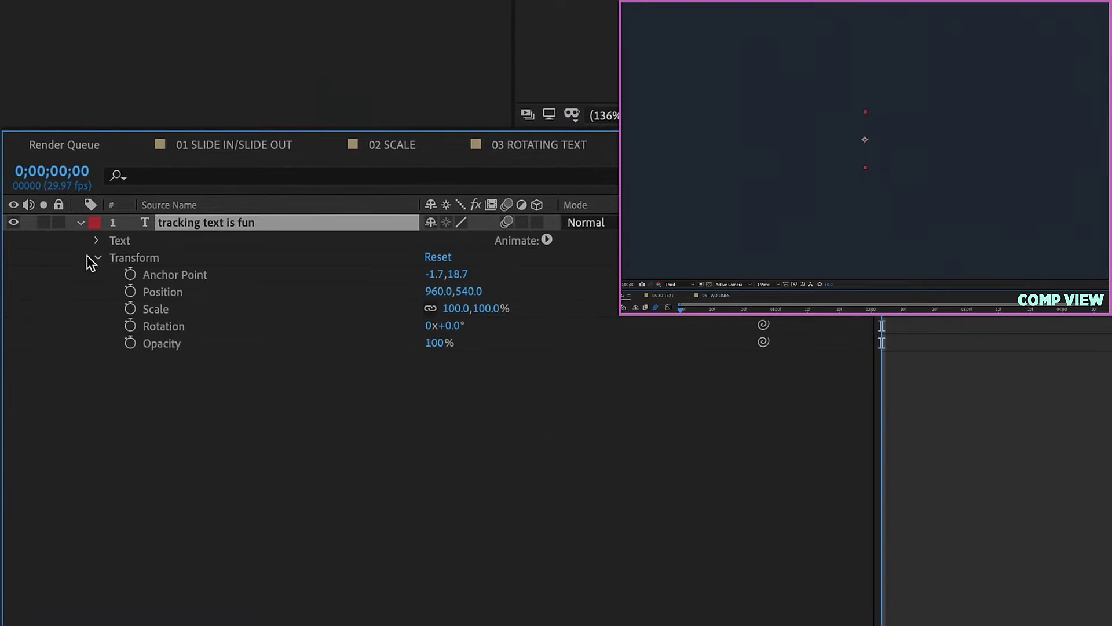
click(98, 241)
click(115, 310)
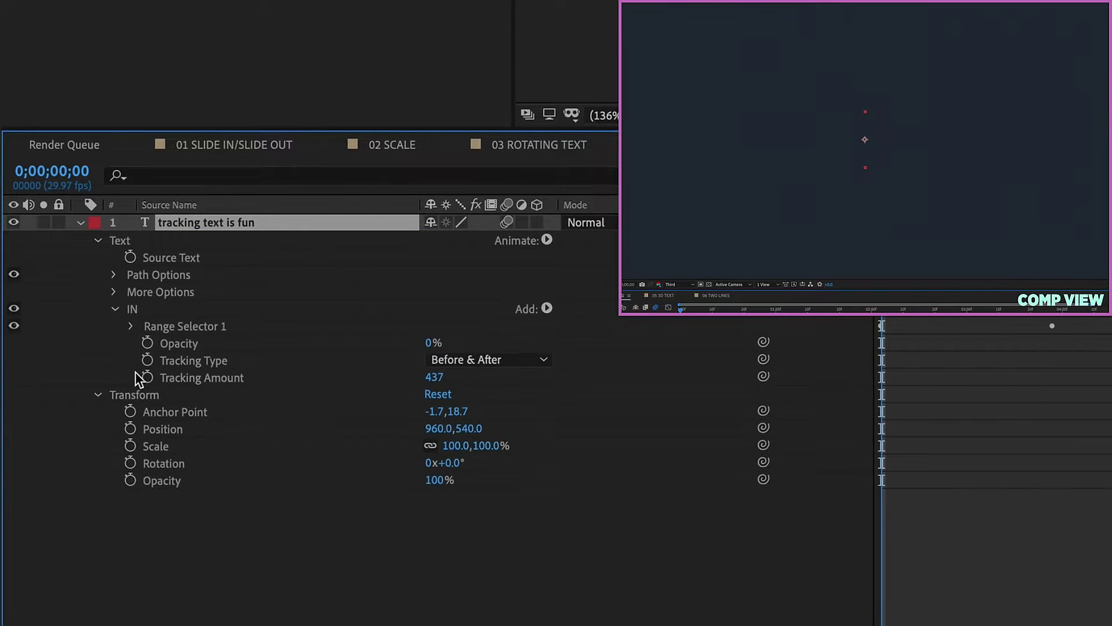
click(132, 327)
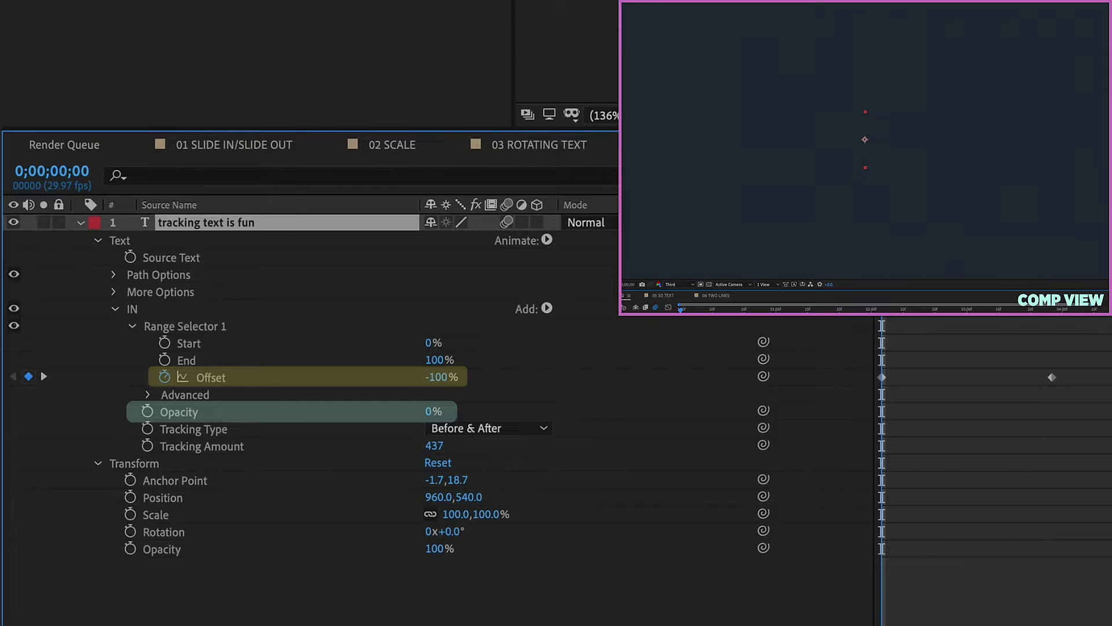
key(space)
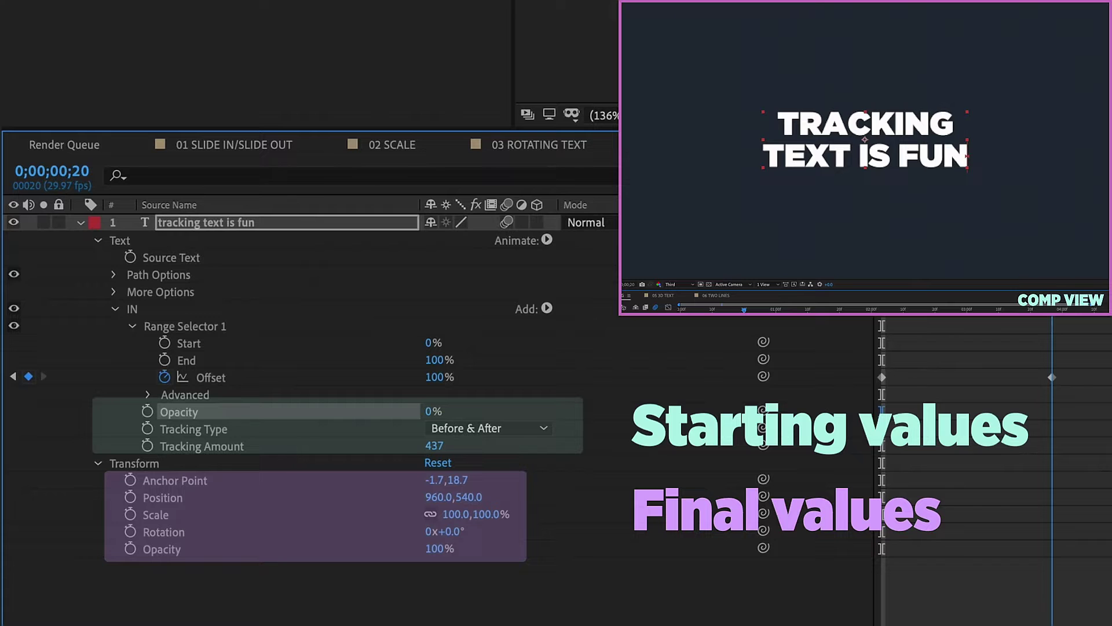
click(148, 395)
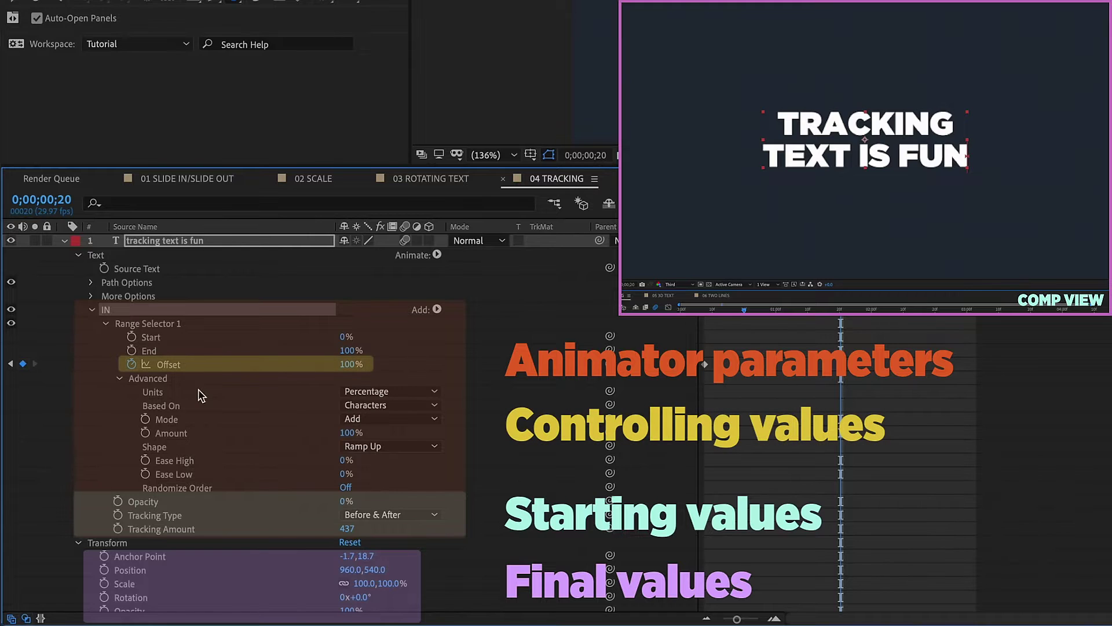
click(188, 475)
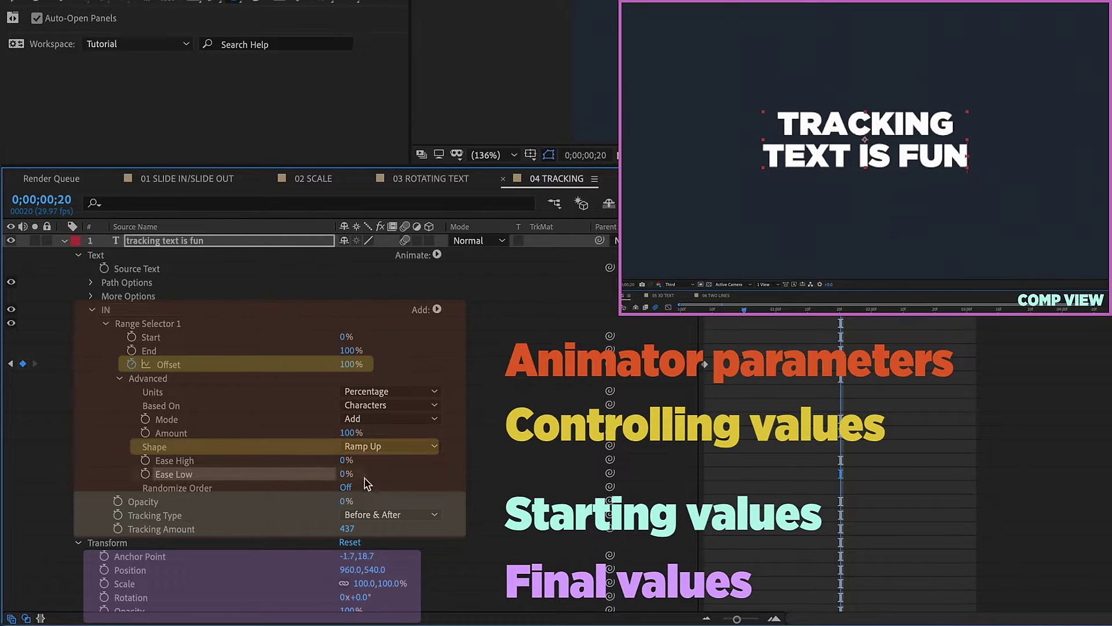
key(space)
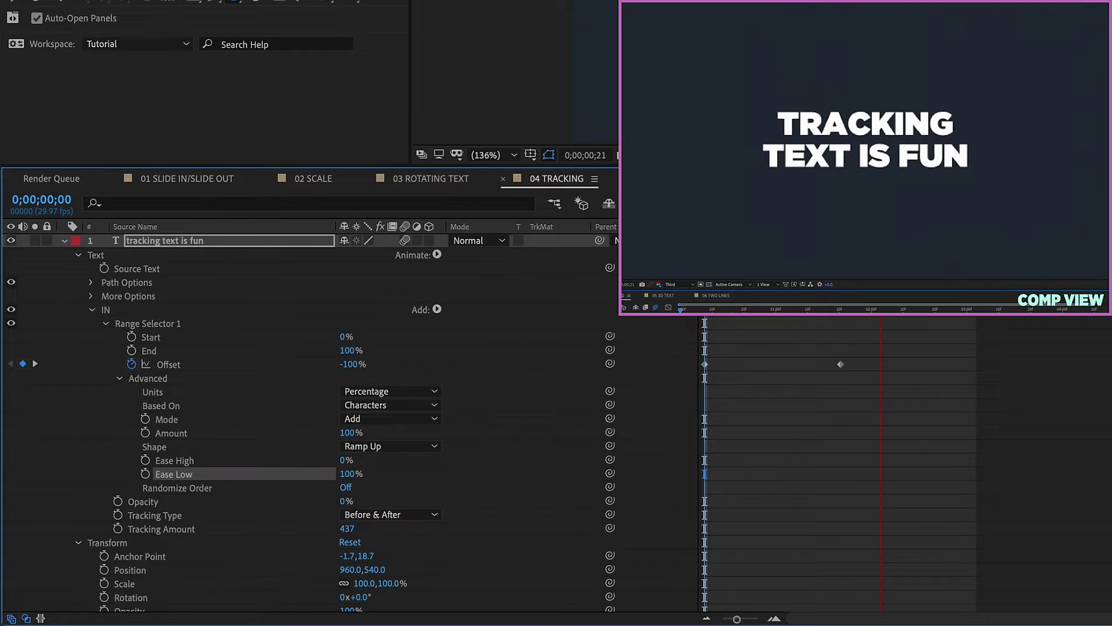
Step: Add a Blur property of 100 to the IN animator and preview the blurred tracking
key(space)
click(110, 313)
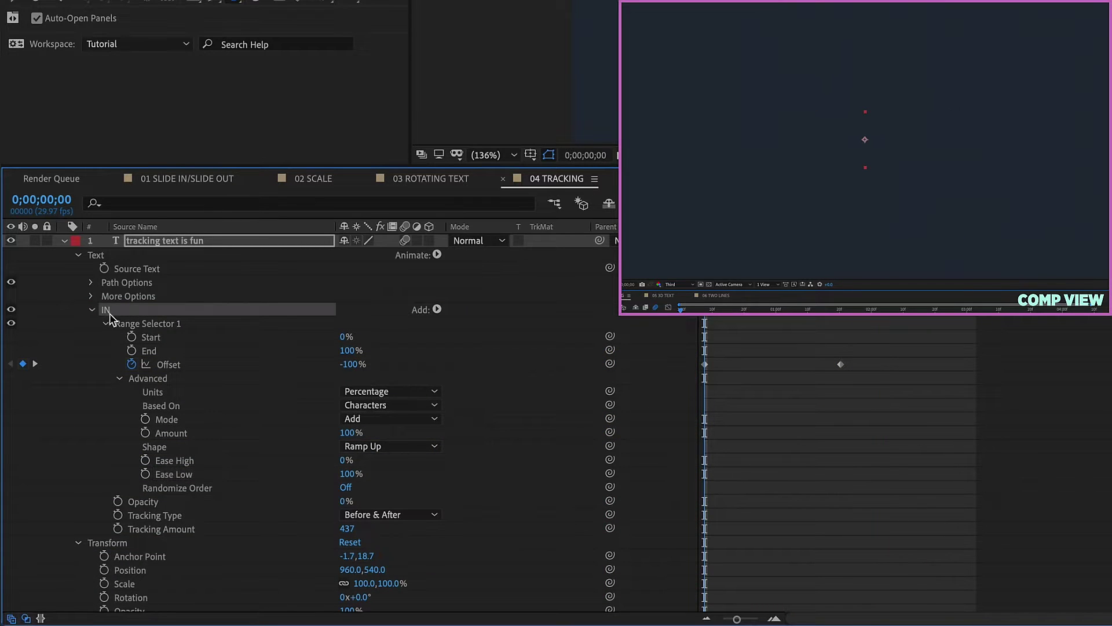
click(437, 256)
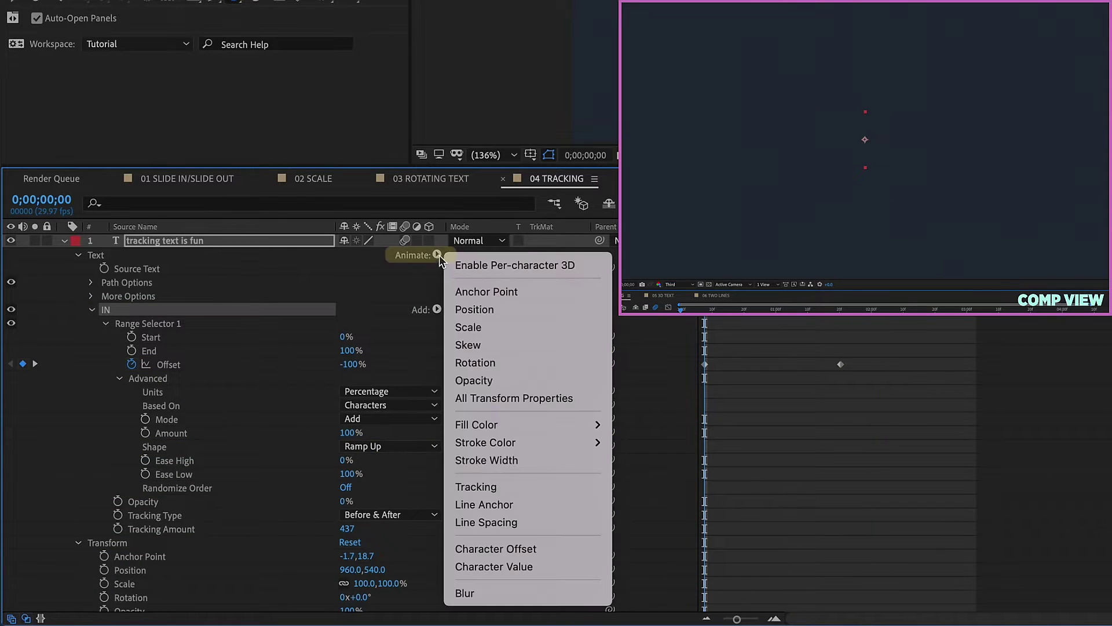
click(476, 594)
click(374, 542)
text(100)
key(Return)
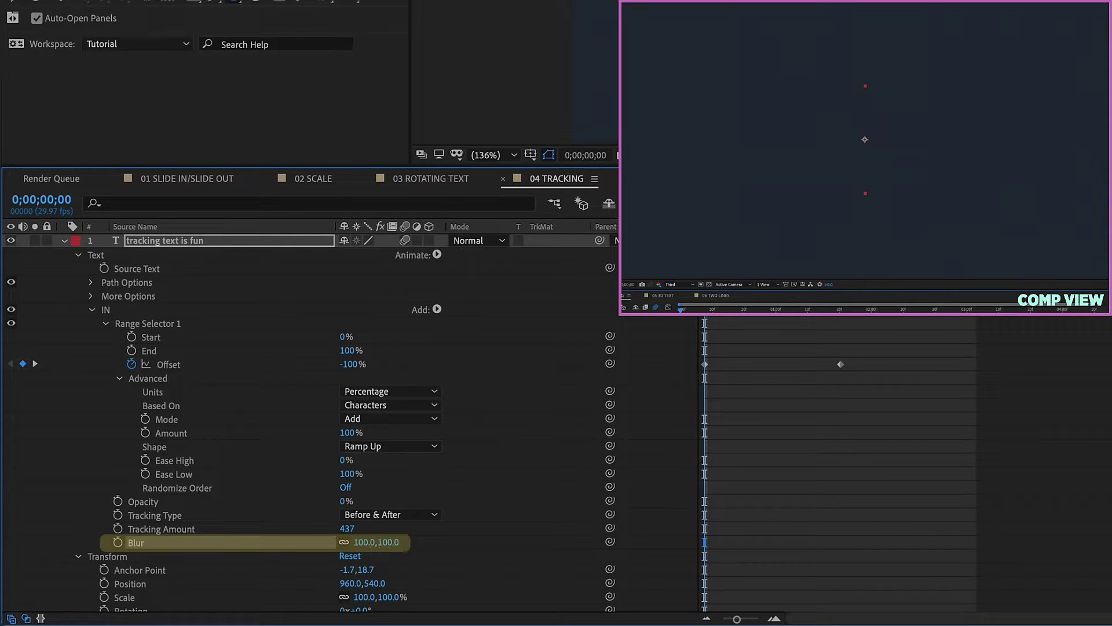
key(space)
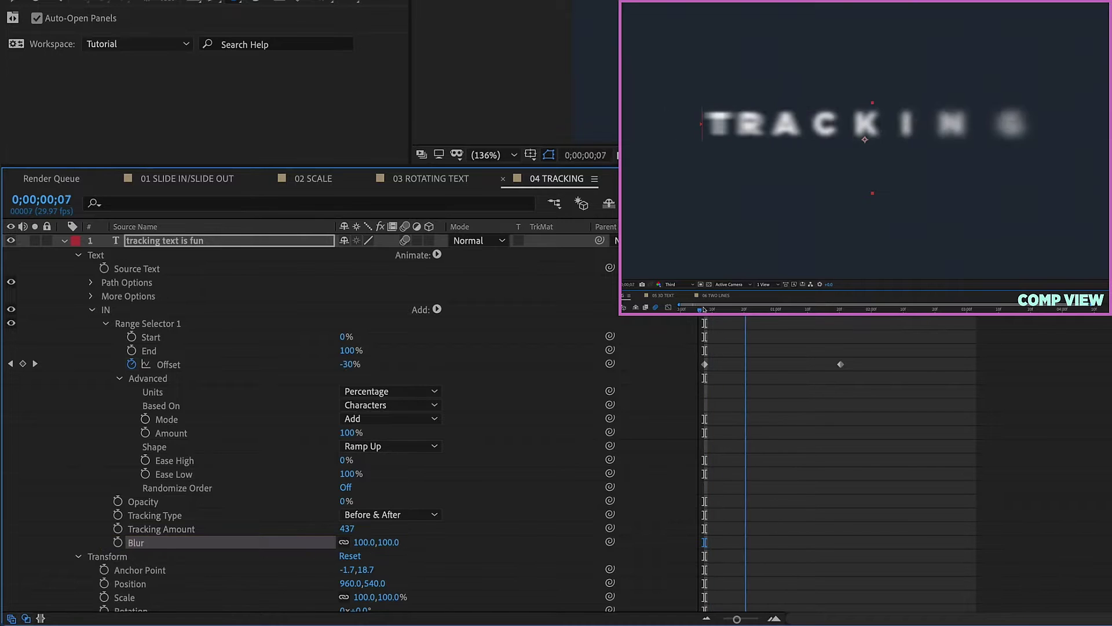
drag(713, 310, 669, 309)
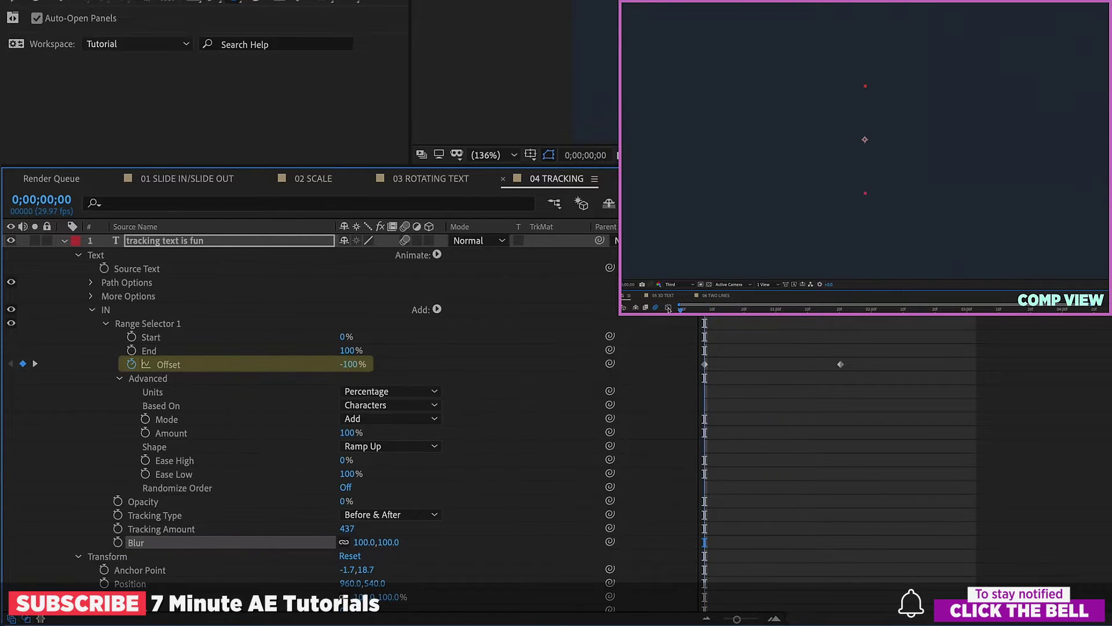
Step: Paste the two Offset keyframes later, time-reverse them, and begin applying Easy Ease
key(space)
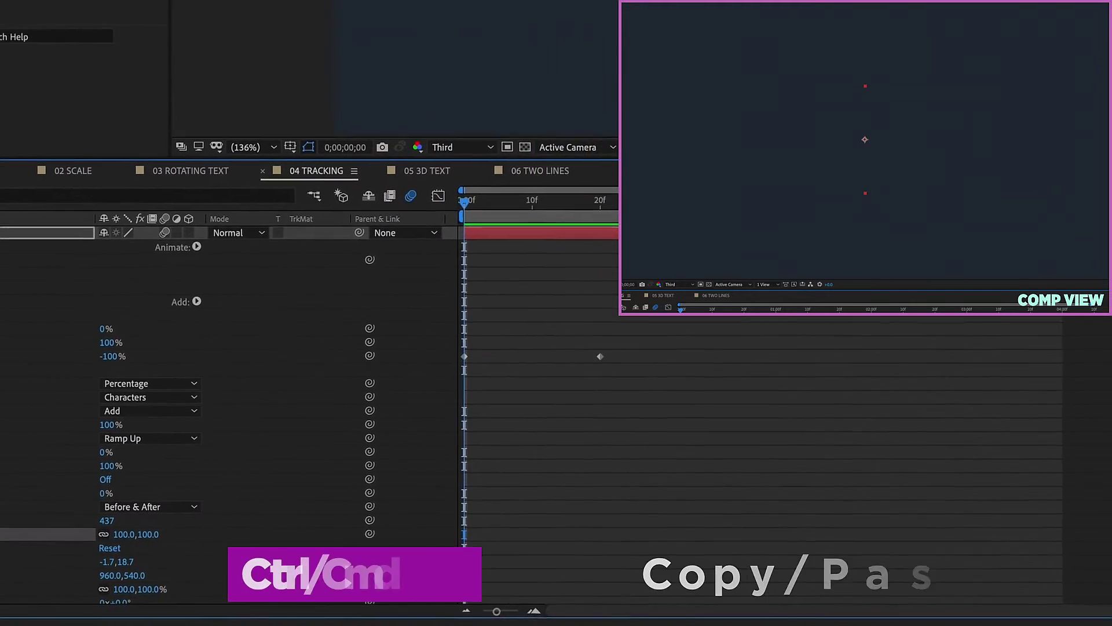
drag(600, 342, 426, 380)
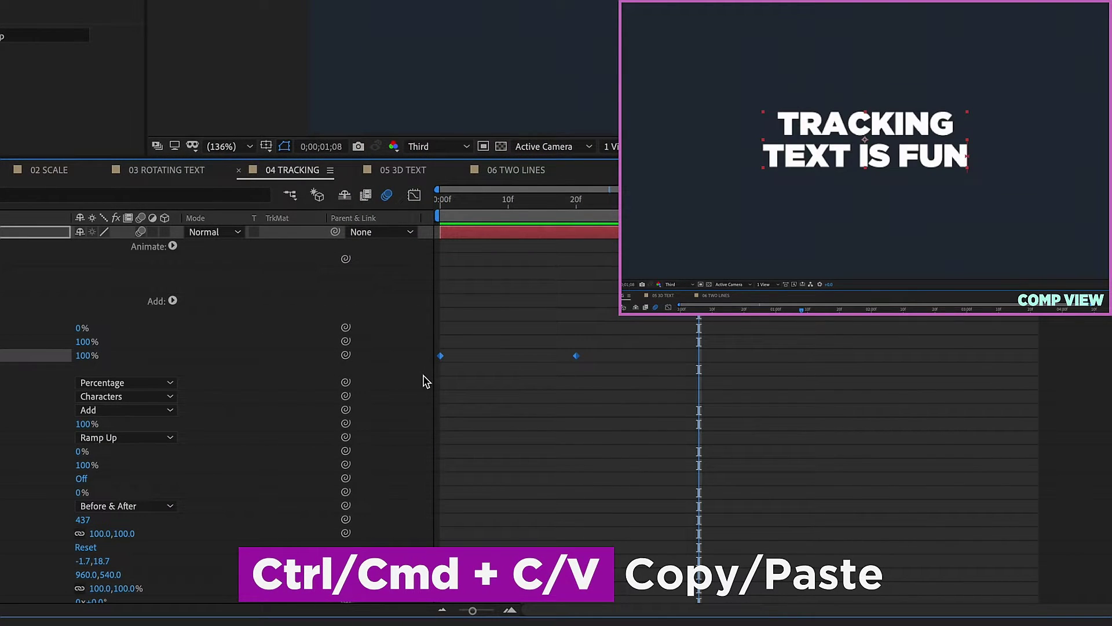
key(ctrl+v)
right_click(700, 356)
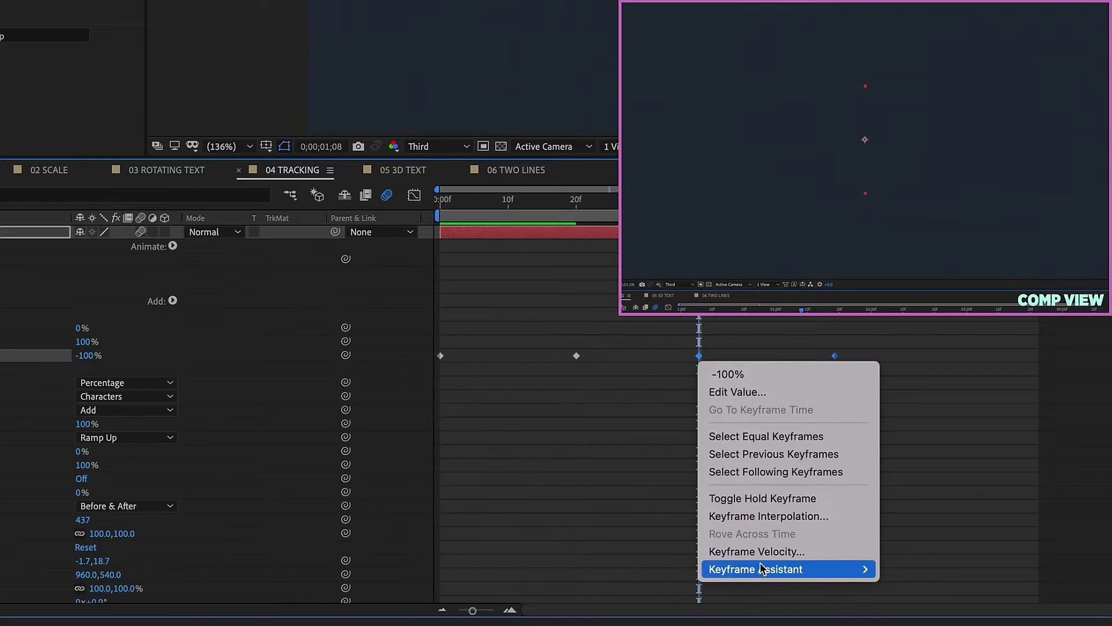
mouse_move(763, 569)
click(918, 600)
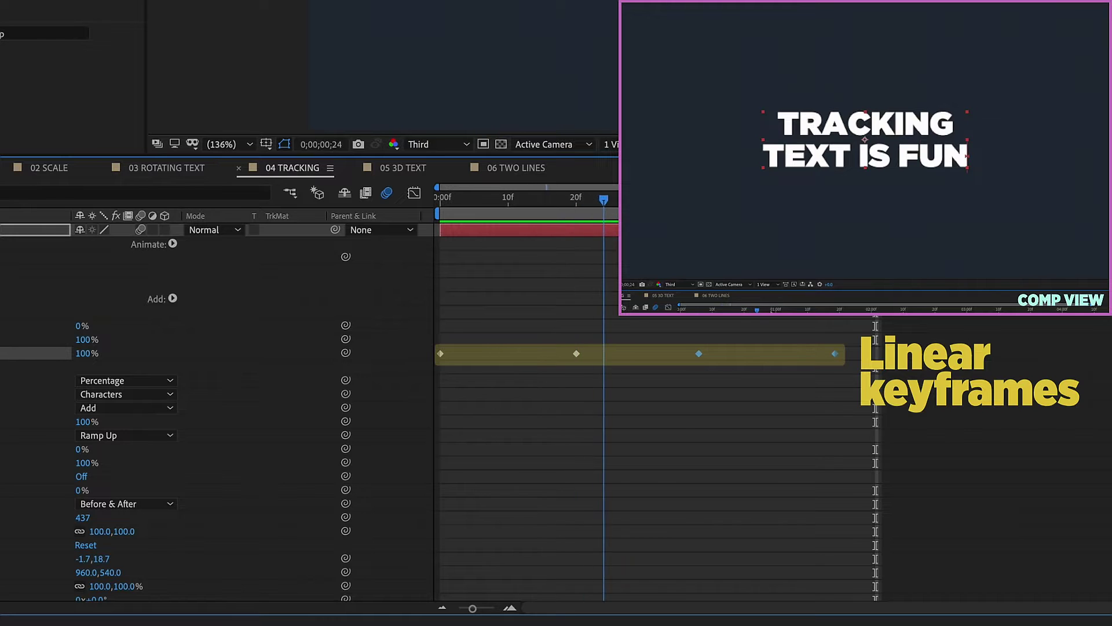
right_click(576, 353)
mouse_move(742, 564)
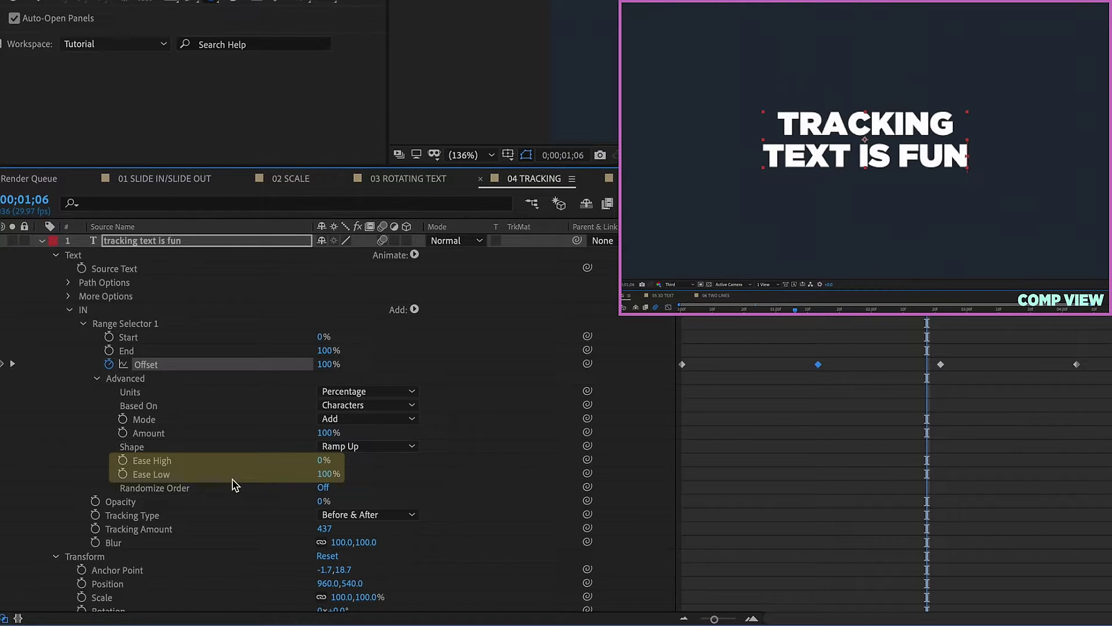
Step: Collapse the layer and save the animation preset as TextAn_Tracking_Blur_Opacity
click(220, 476)
click(74, 256)
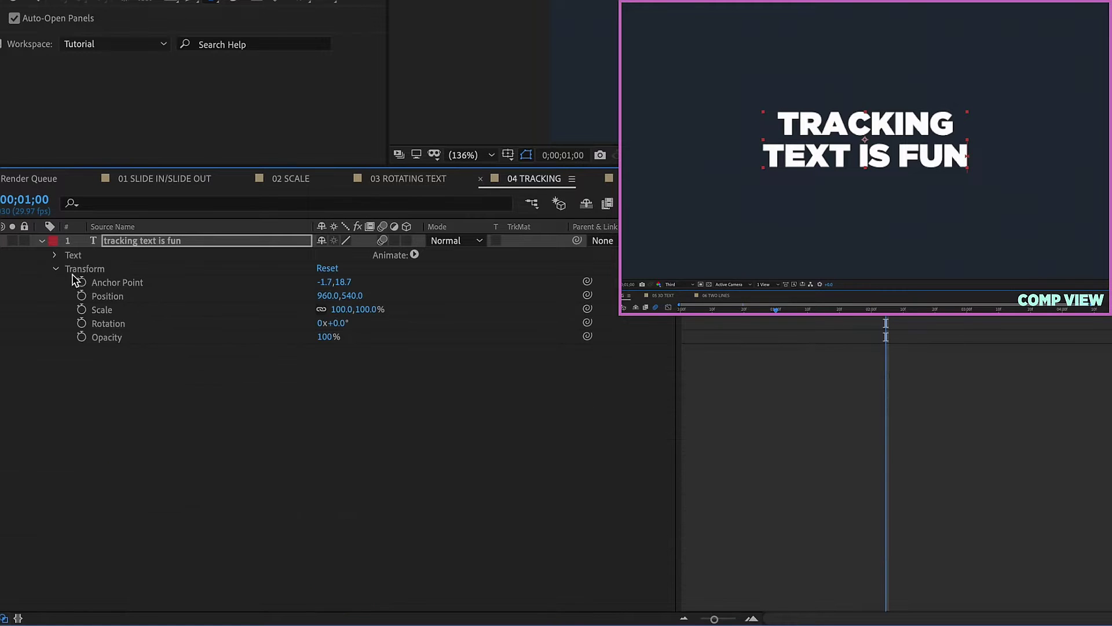
click(56, 270)
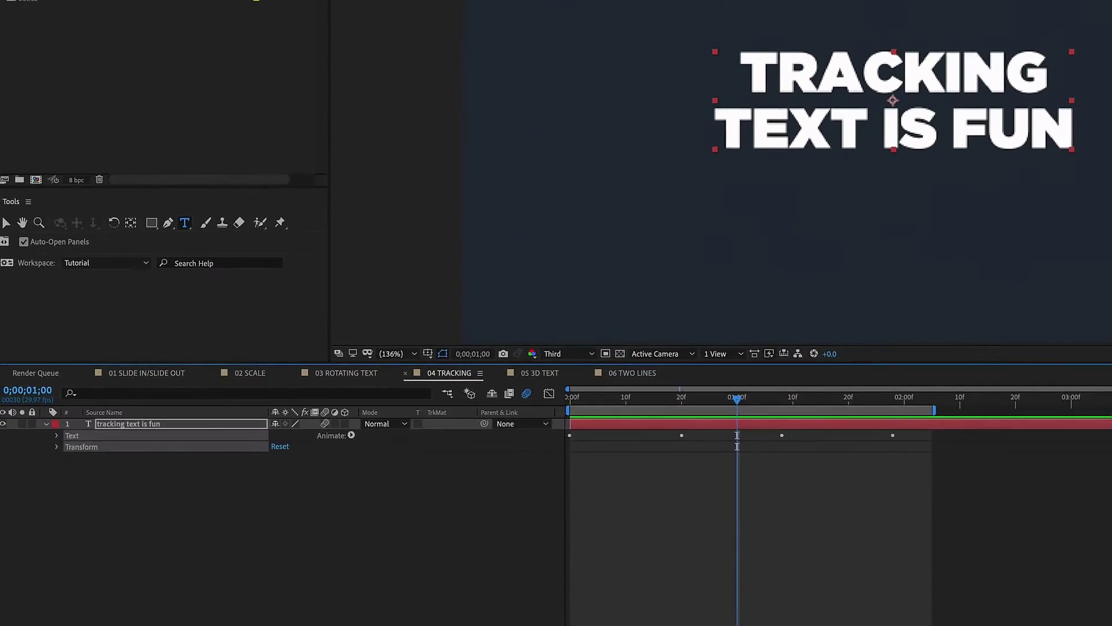
click(277, 7)
click(311, 36)
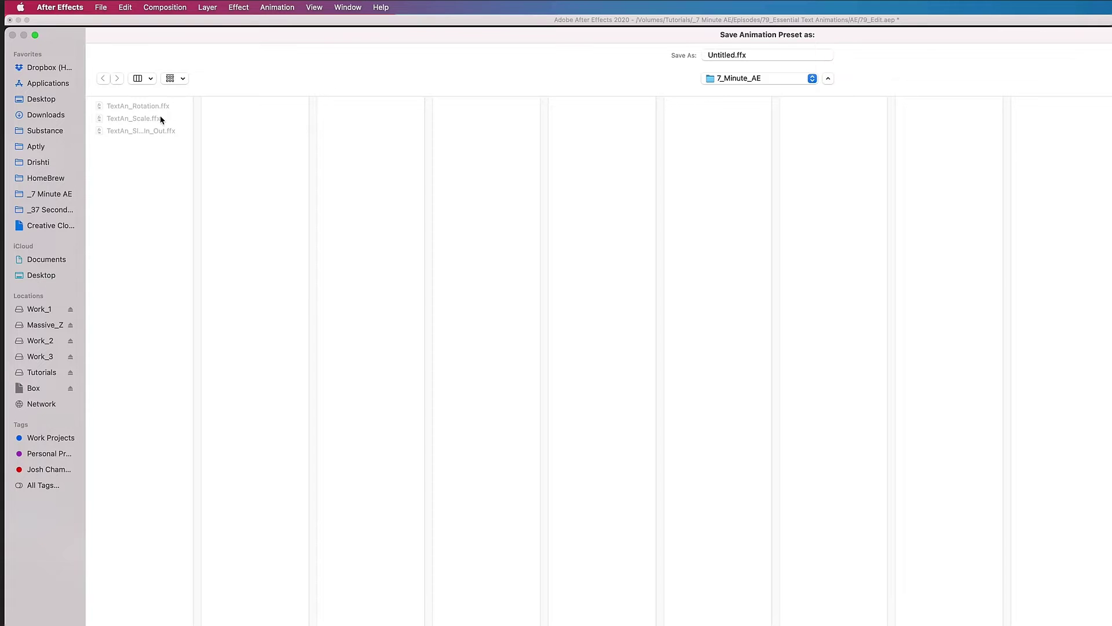
text(TextAn_Tracking_Blur_Opacity)
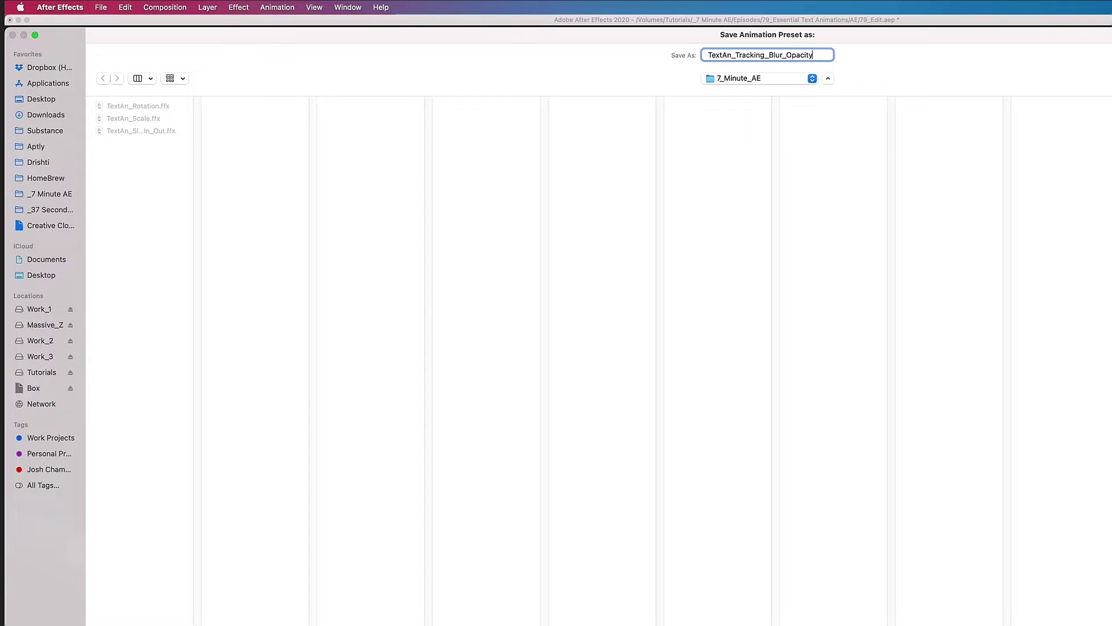
key(Return)
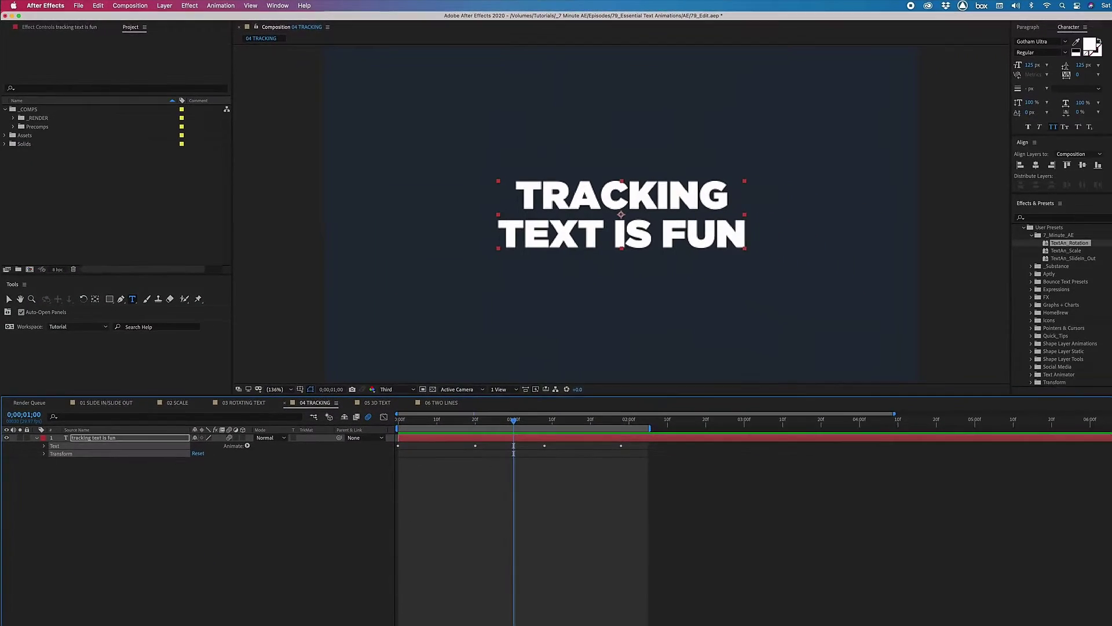
Step: Delete the original layer, apply TextAn_Tracking_Blur_Opacity from 7_Minute_AE, and play it
click(136, 420)
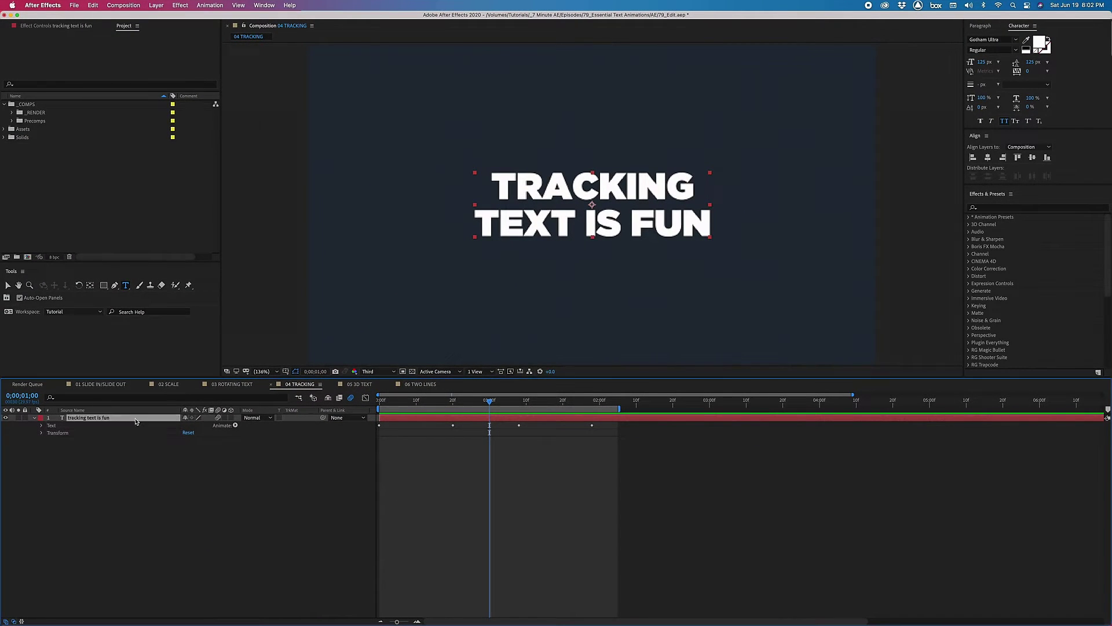
key(Delete)
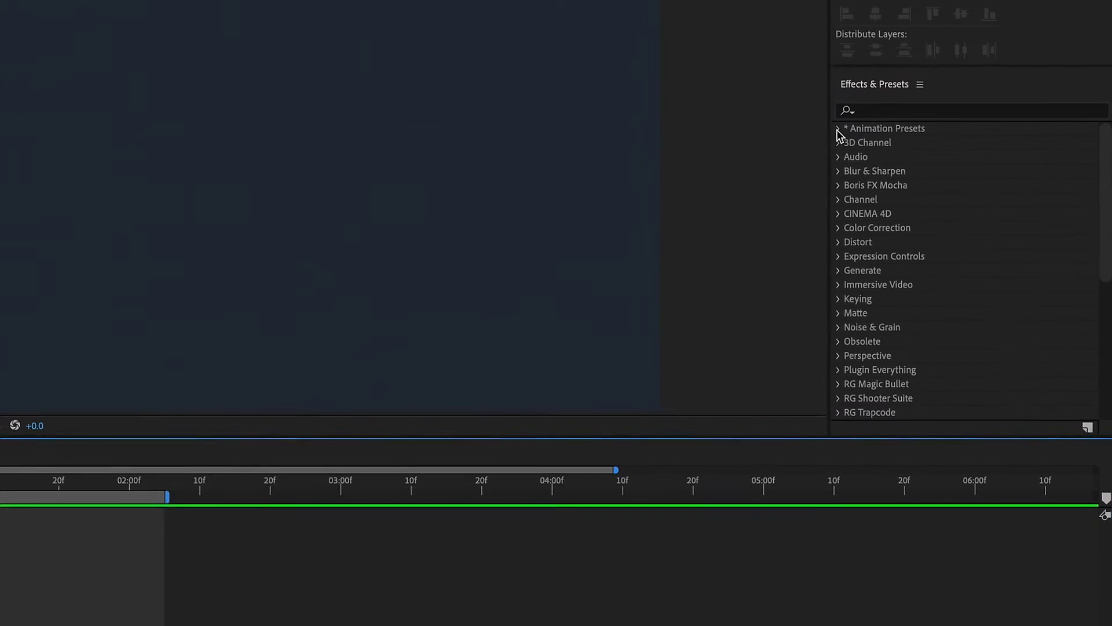
click(931, 191)
click(849, 154)
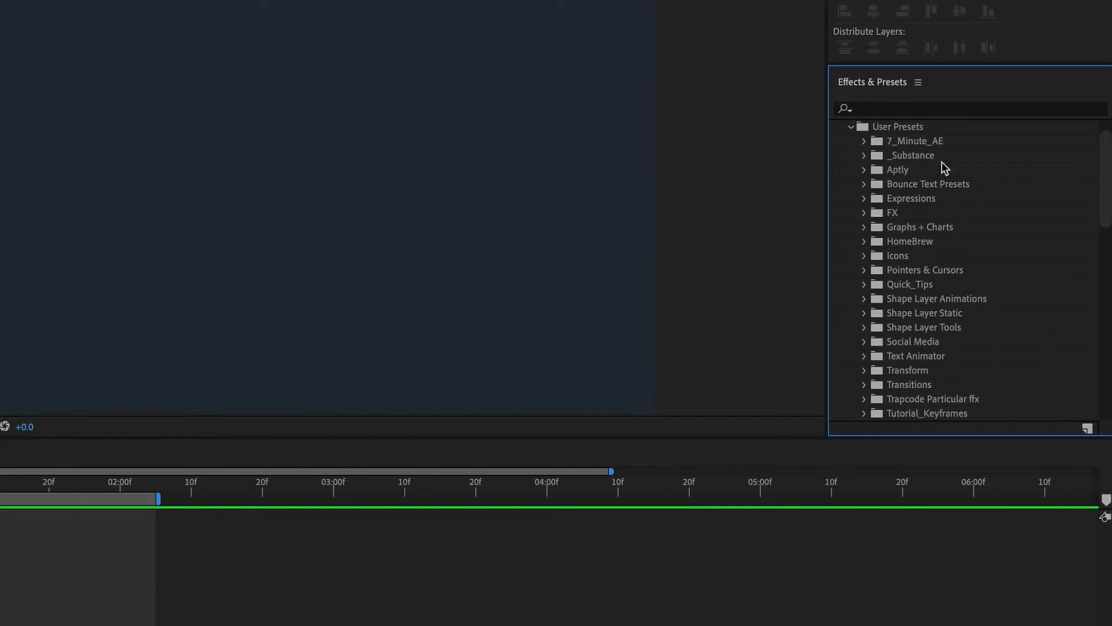
click(864, 142)
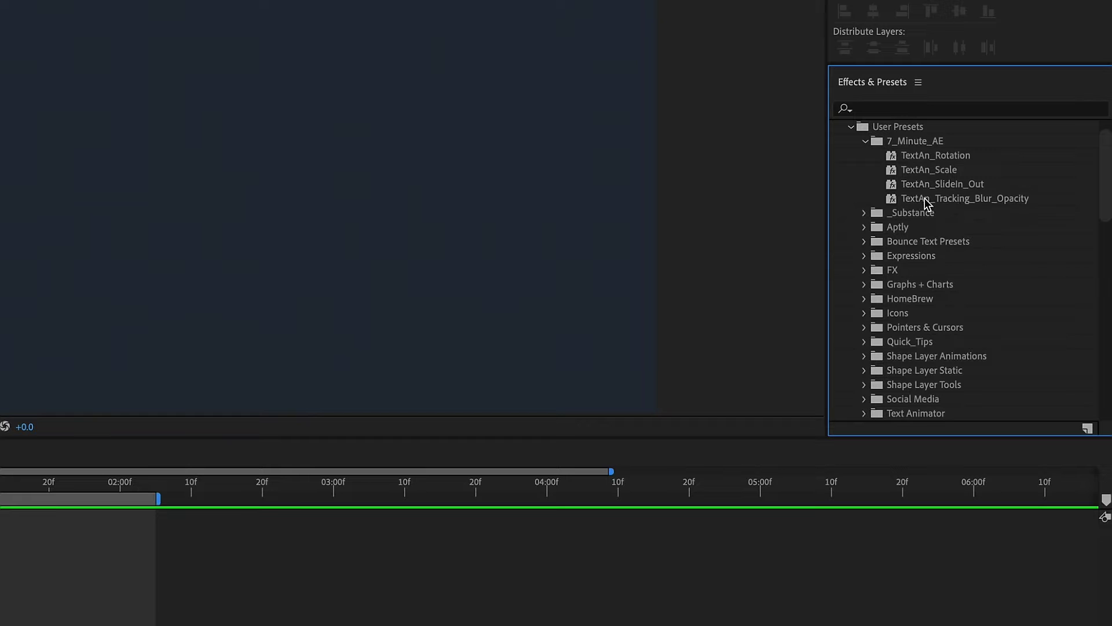
drag(926, 202, 686, 213)
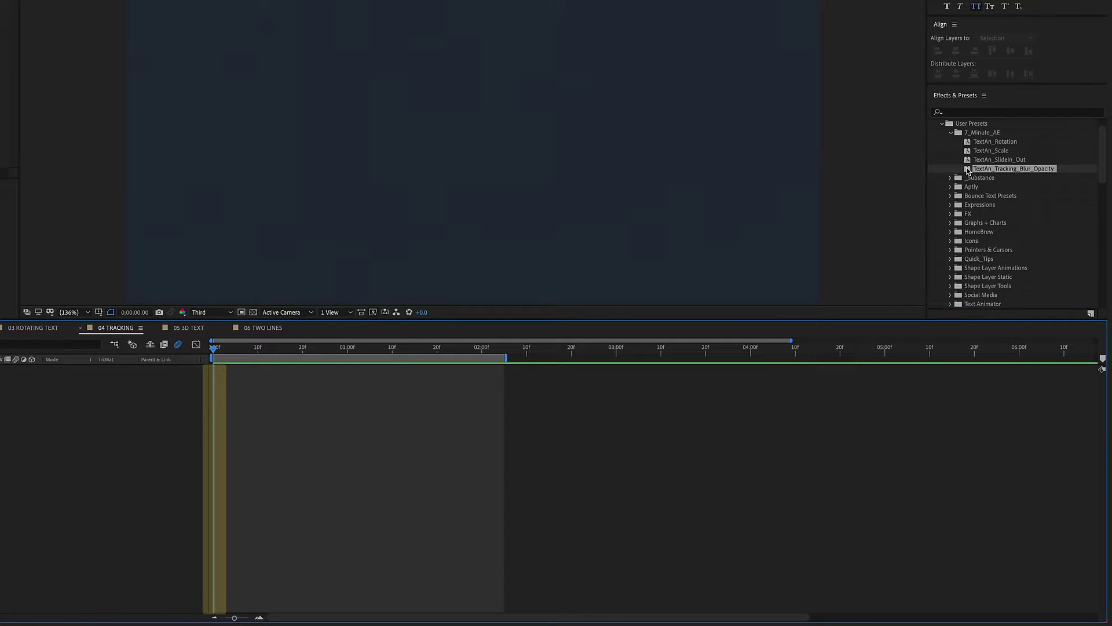
drag(968, 171, 643, 233)
key(u)
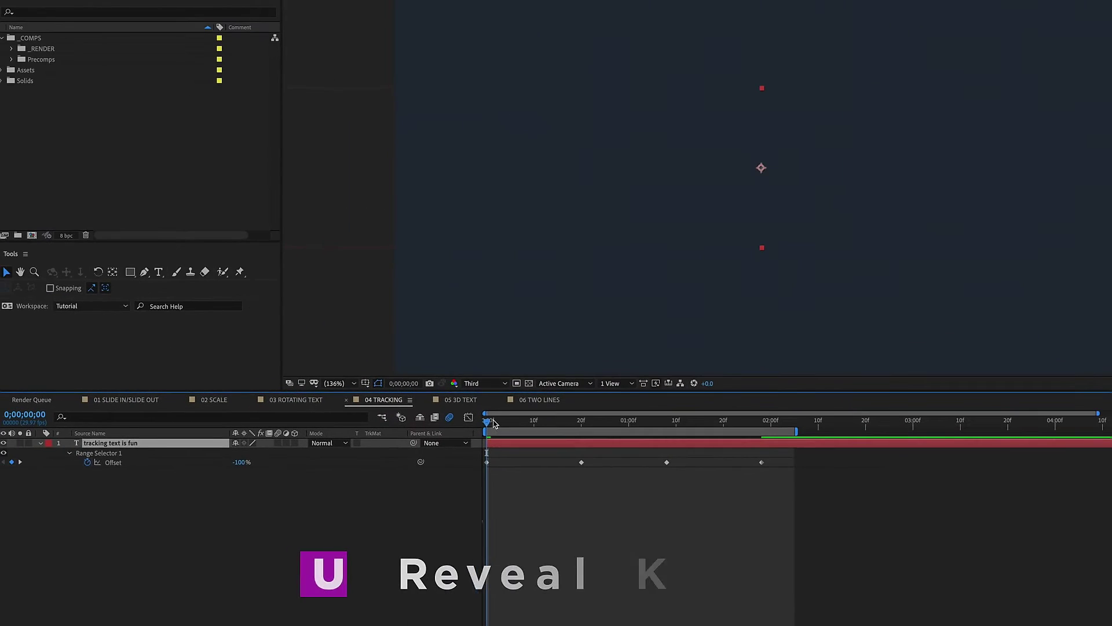
key(space)
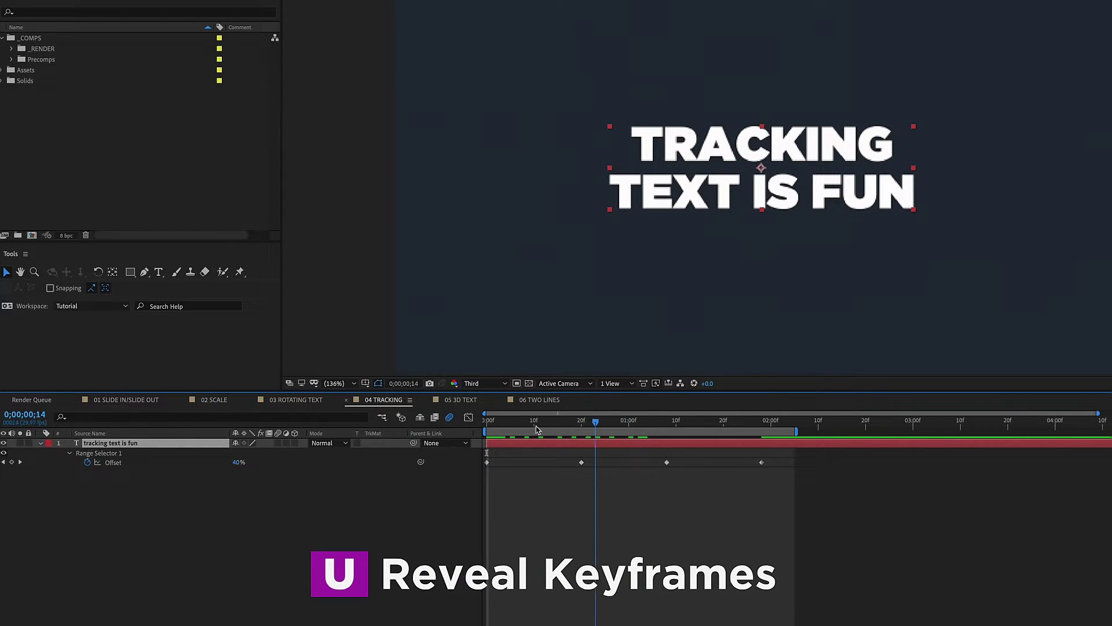
Step: Replace the preset text with three lines: a name, '7 minute ae' and 'tutorials'
click(627, 446)
double_click(628, 446)
text(jeff knight)
key(Return)
text(7 minute ae)
key(Return)
text(tutoria)
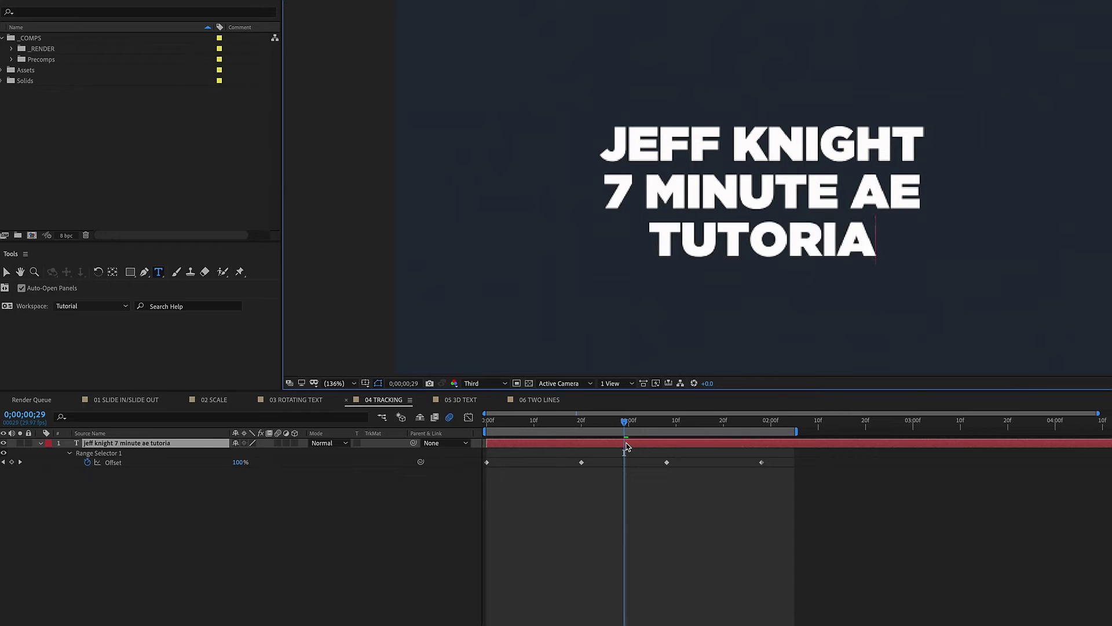
text(ls)
Step: Center the anchor point in the layer content, align the text vertically centred, and play
right_click(581, 450)
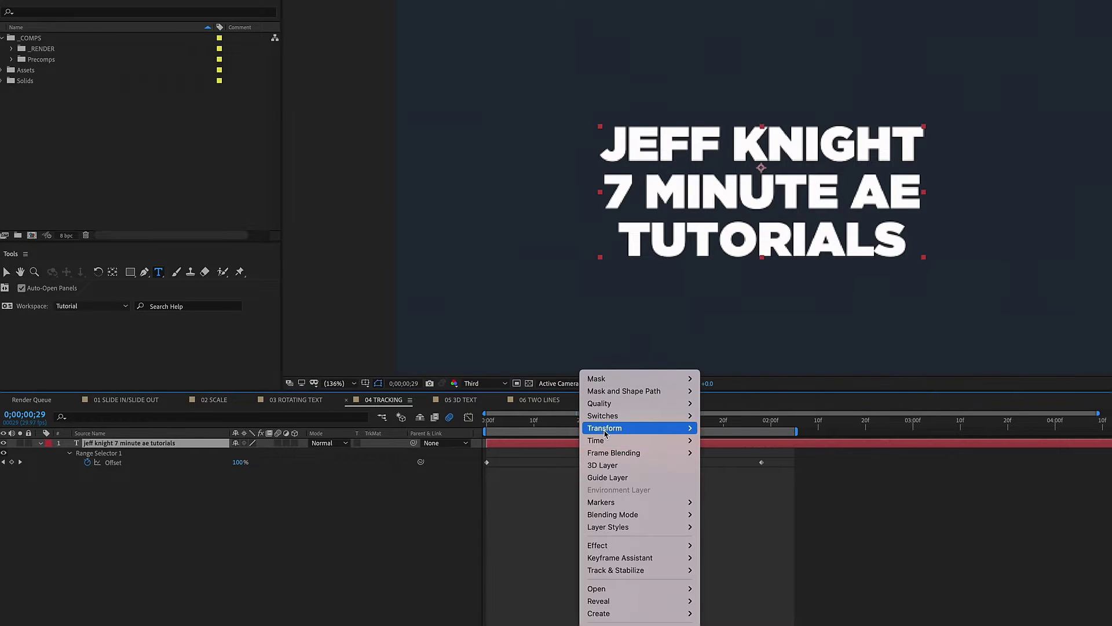
mouse_move(666, 428)
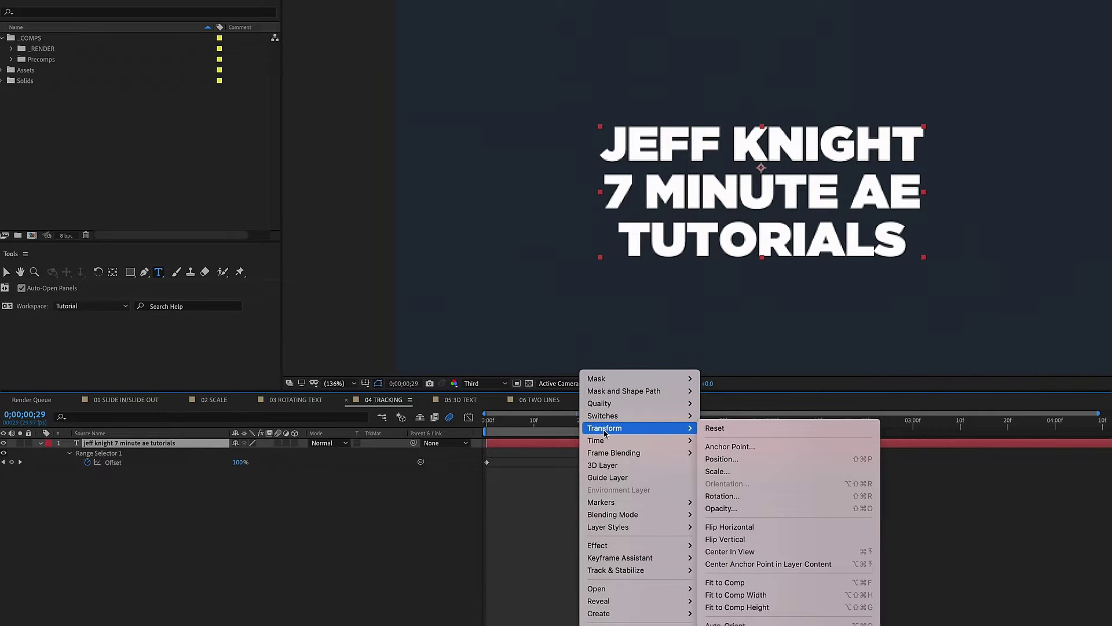
click(769, 565)
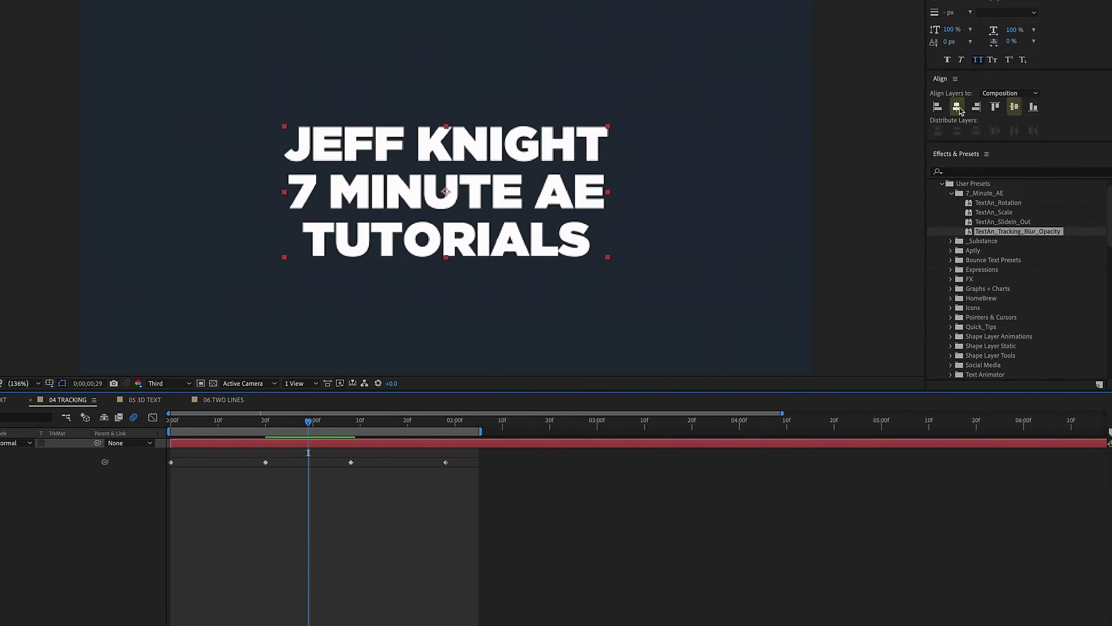
click(1014, 106)
key(space)
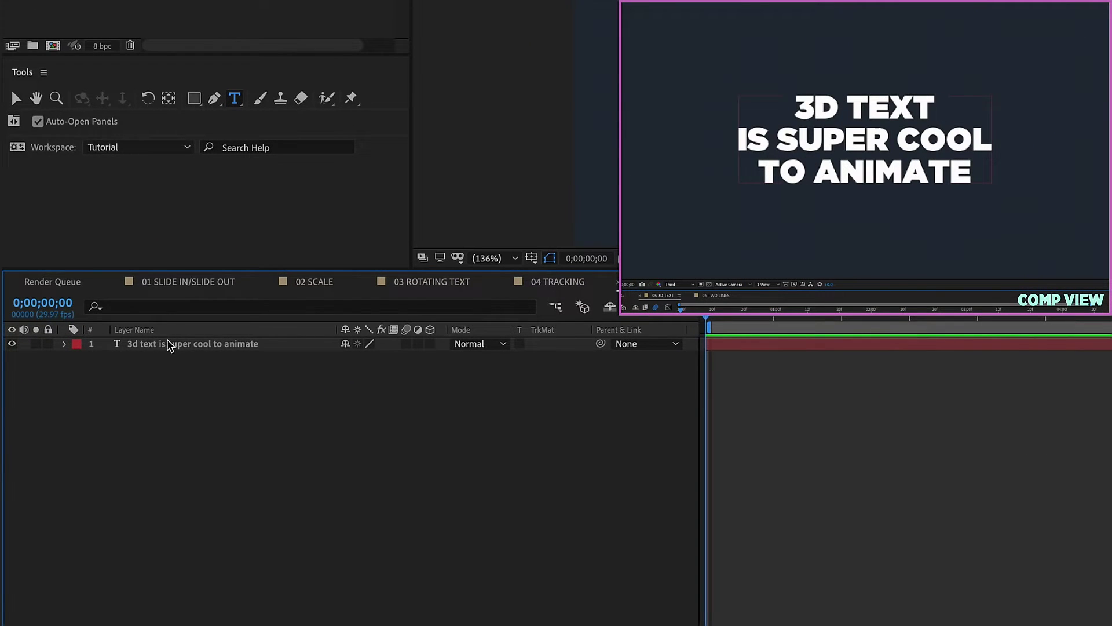
Step: Enable per-character 3D on the text and add a Position animator with Z at -1500
click(168, 345)
key(ctrl+Right)
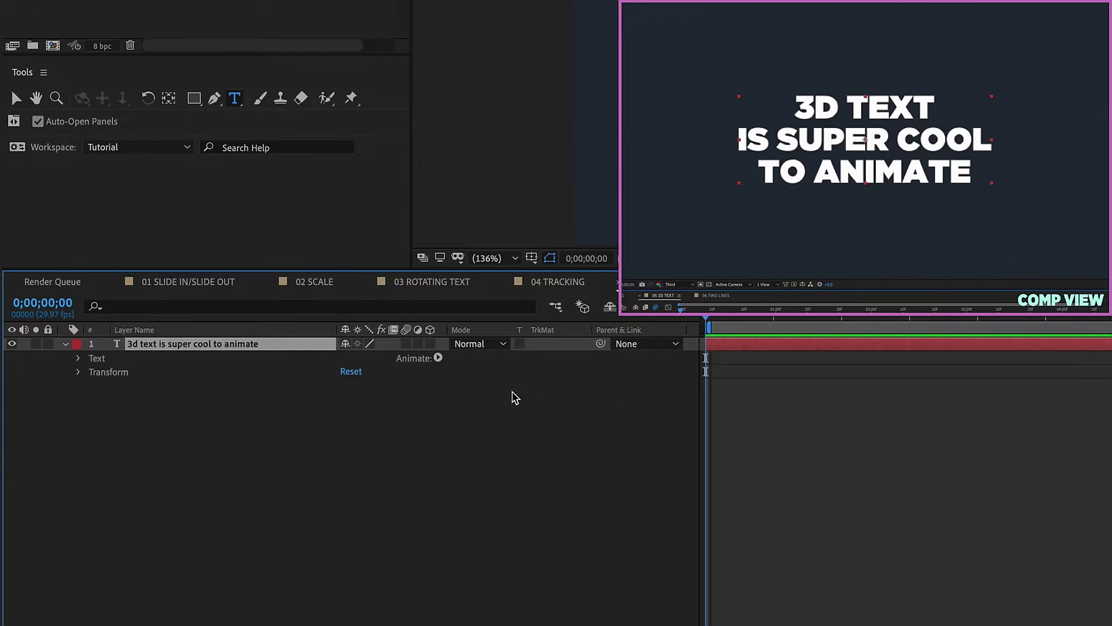
click(438, 358)
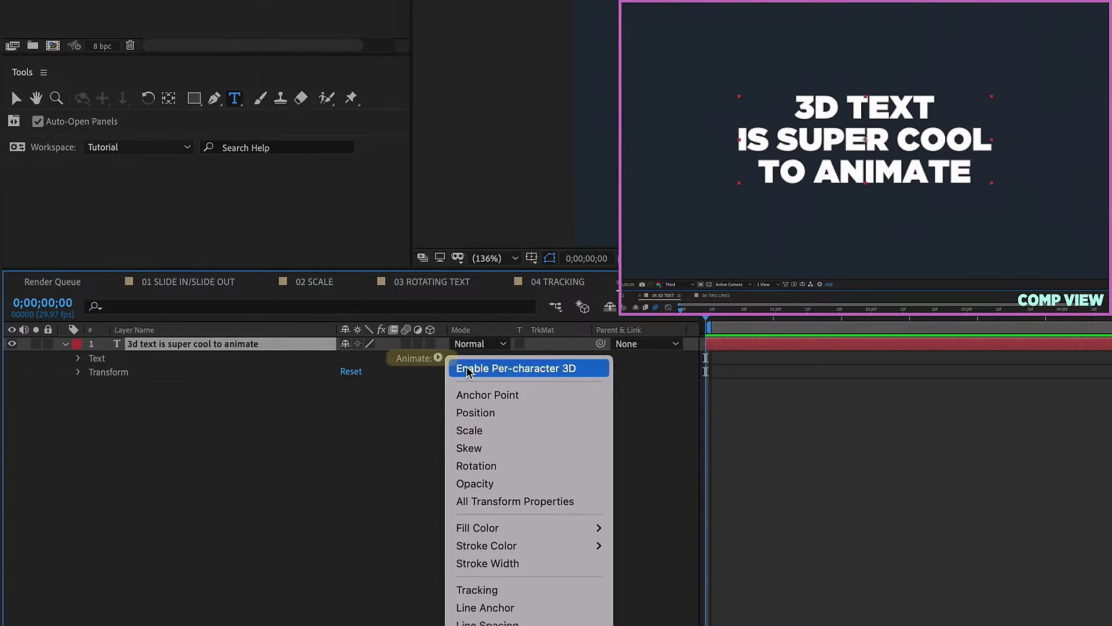
click(531, 371)
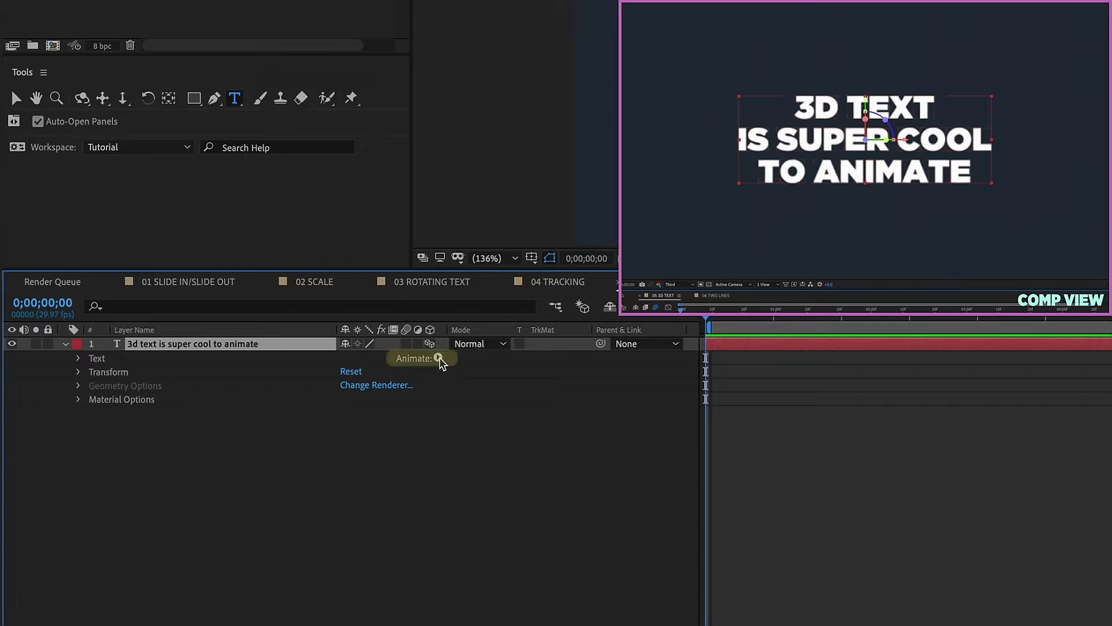
click(438, 358)
click(472, 413)
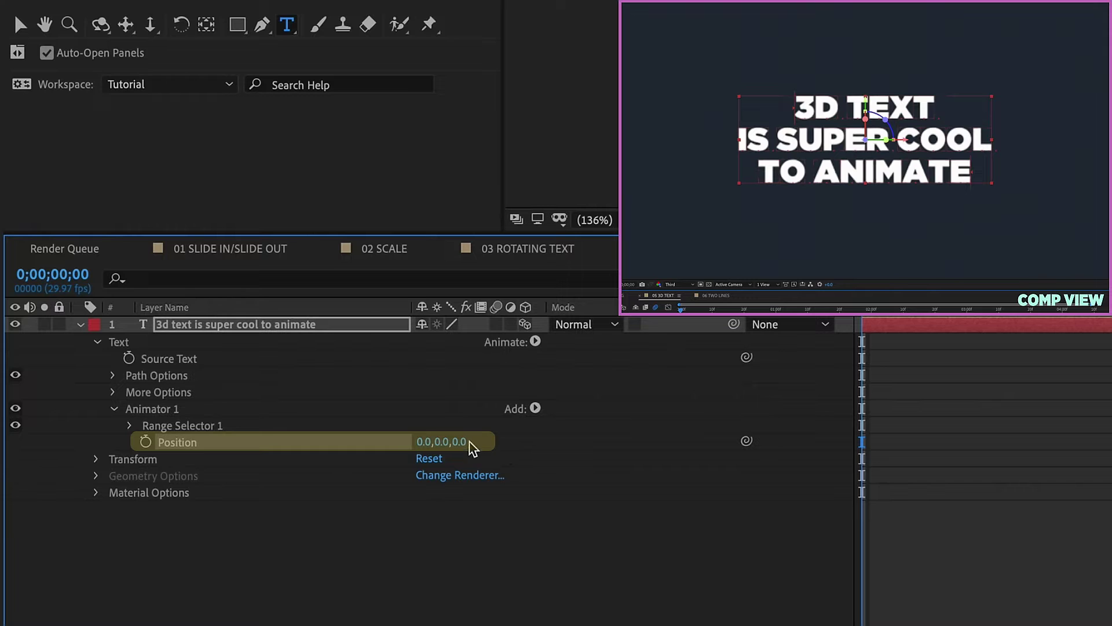
click(466, 442)
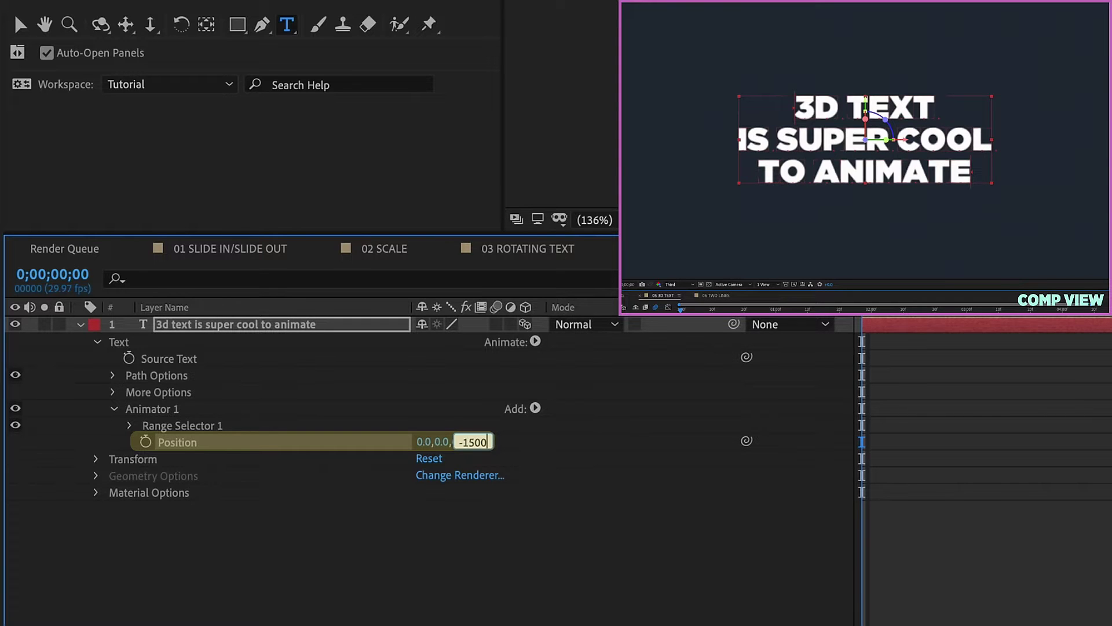
key(Return)
Step: Set the Range Selector to Ramp Up, keyframe Offset -100% to 100% at 20f, Ease Low 100%
click(130, 425)
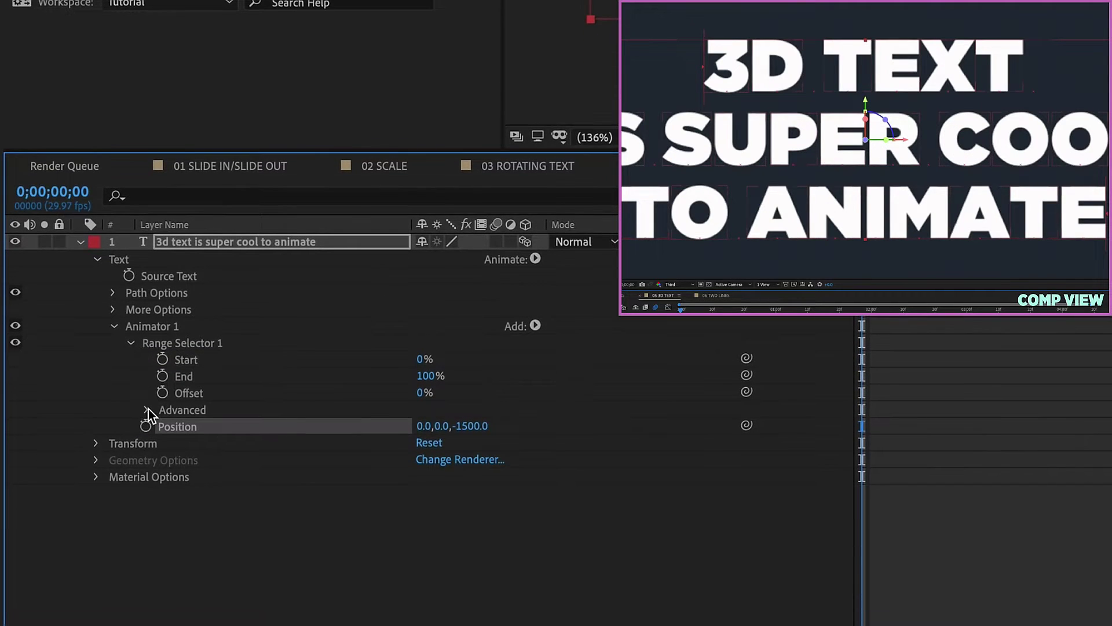
click(147, 409)
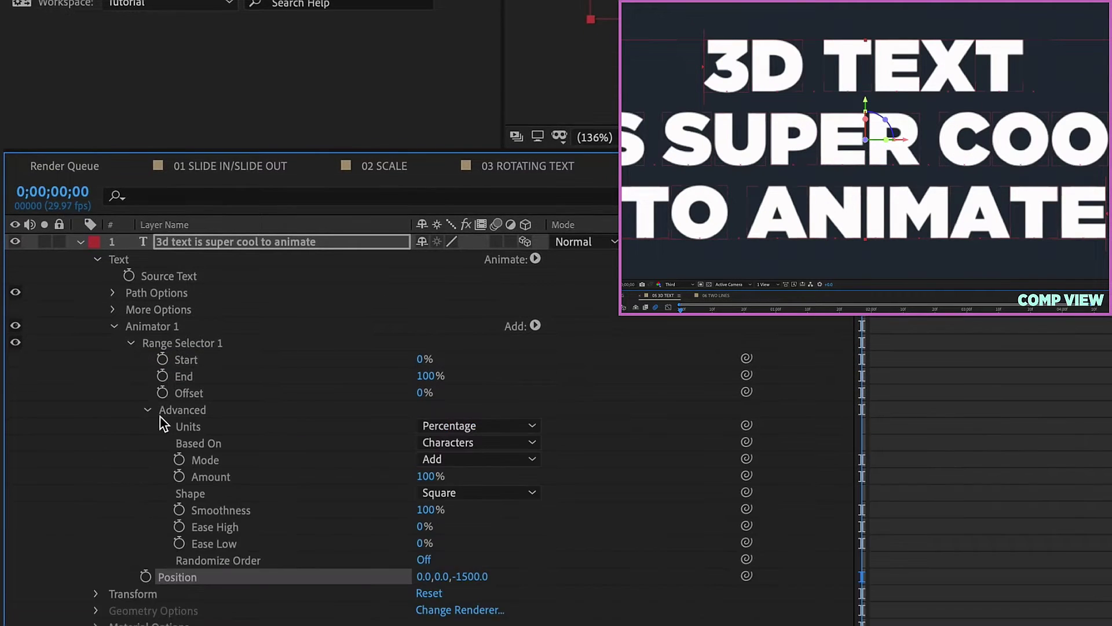
click(470, 493)
click(505, 540)
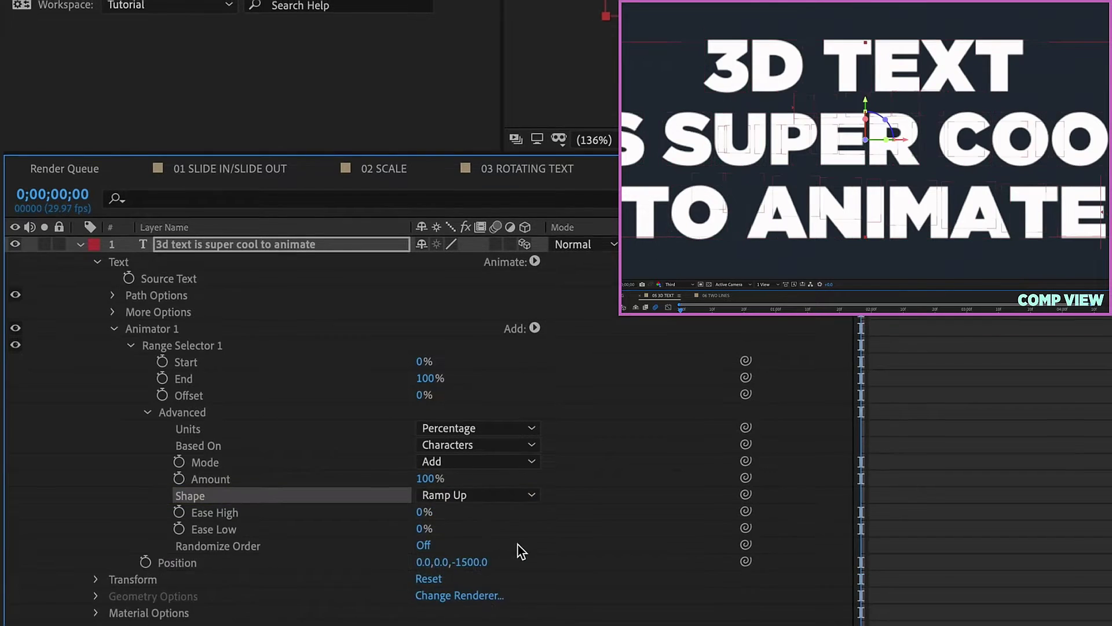
drag(404, 494, 143, 497)
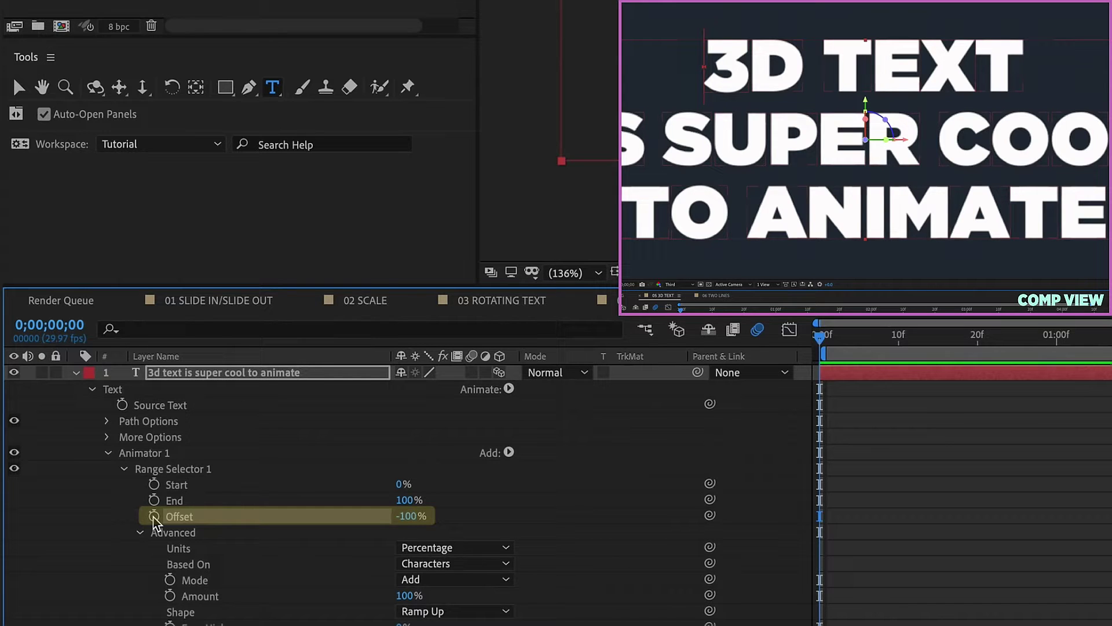
click(978, 338)
drag(464, 515, 704, 514)
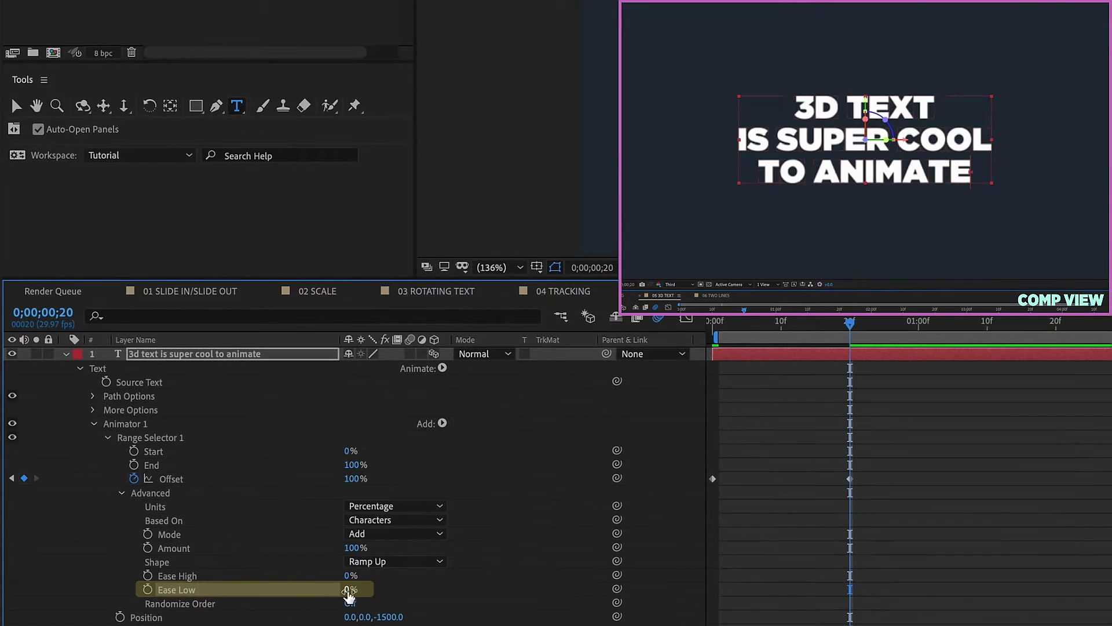
drag(417, 579, 539, 575)
Step: Preview the fly-in and extend the work area past one second
click(914, 326)
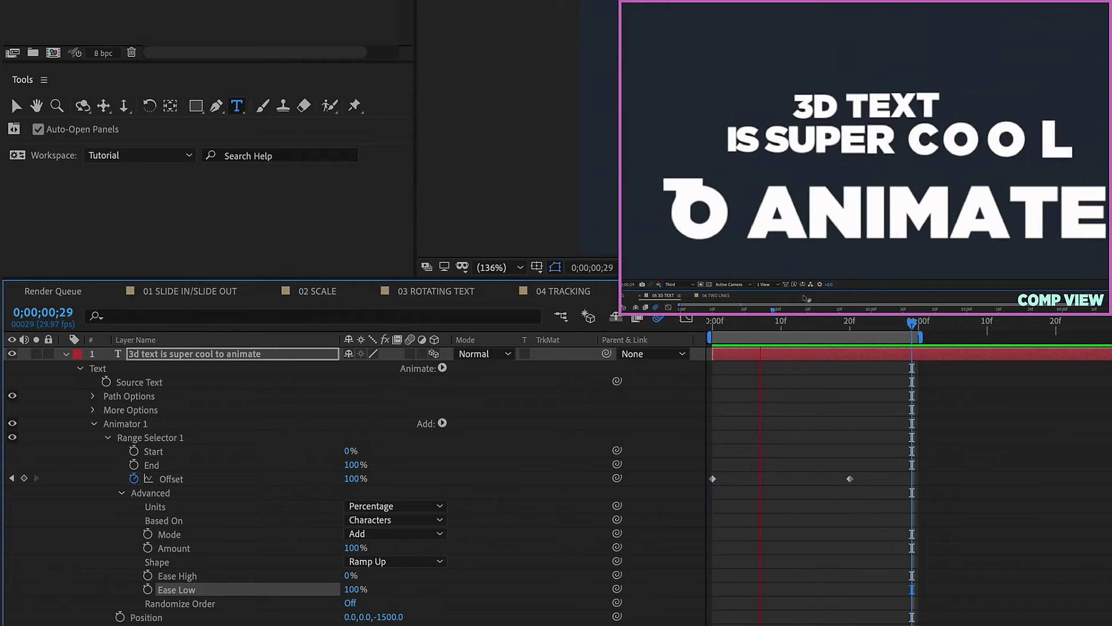
key(space)
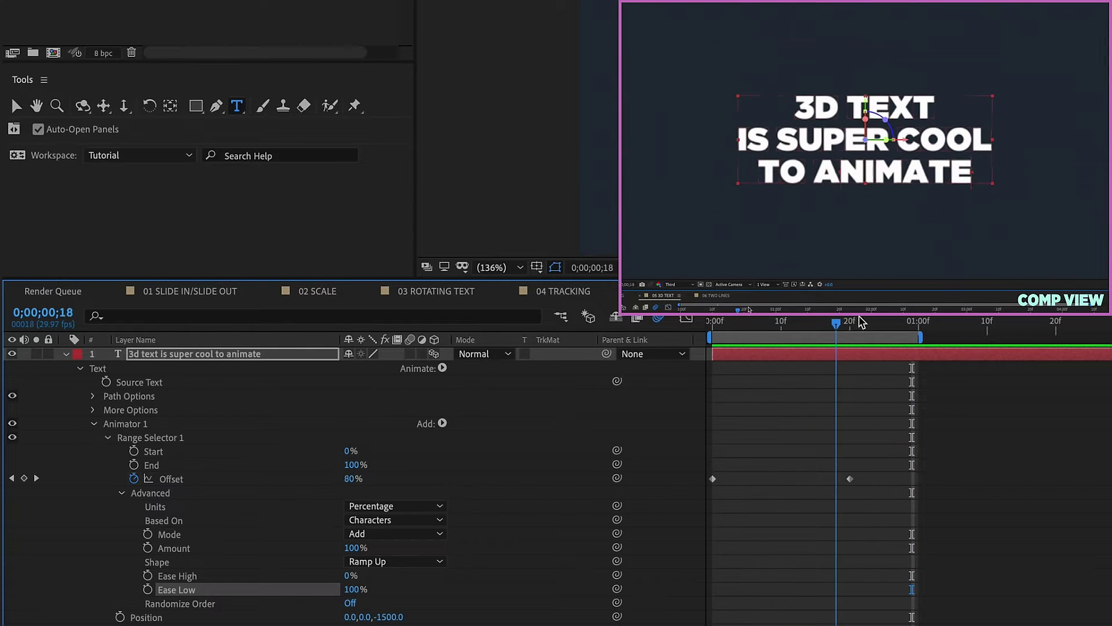
drag(924, 336, 1042, 334)
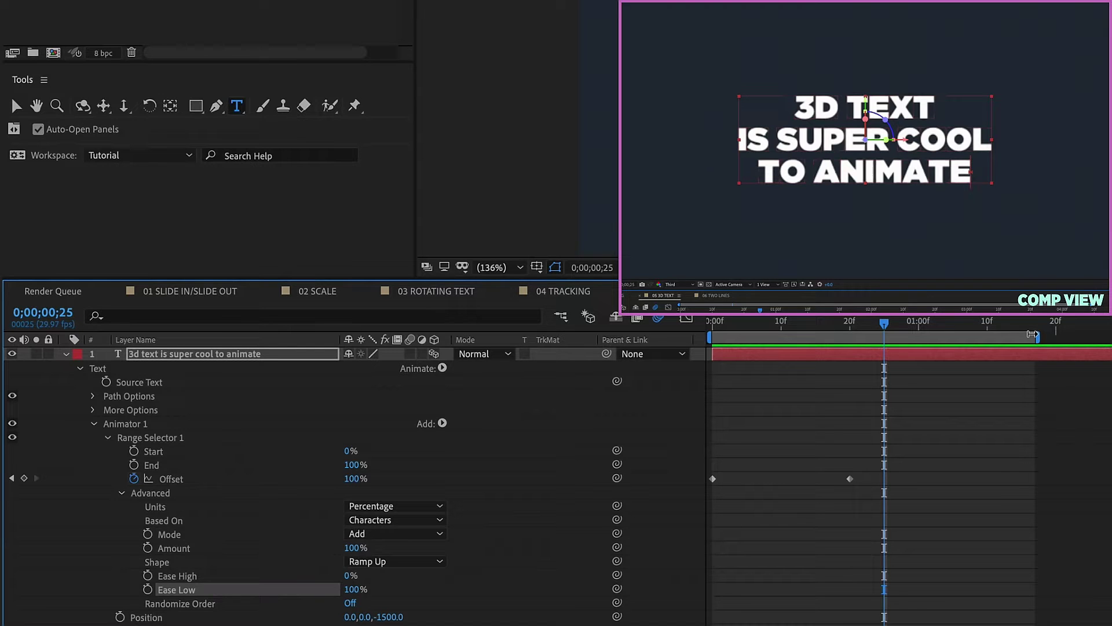
Step: Rename the animator to IN and add Opacity set to 0%, then preview the fade-in
click(125, 424)
key(Return)
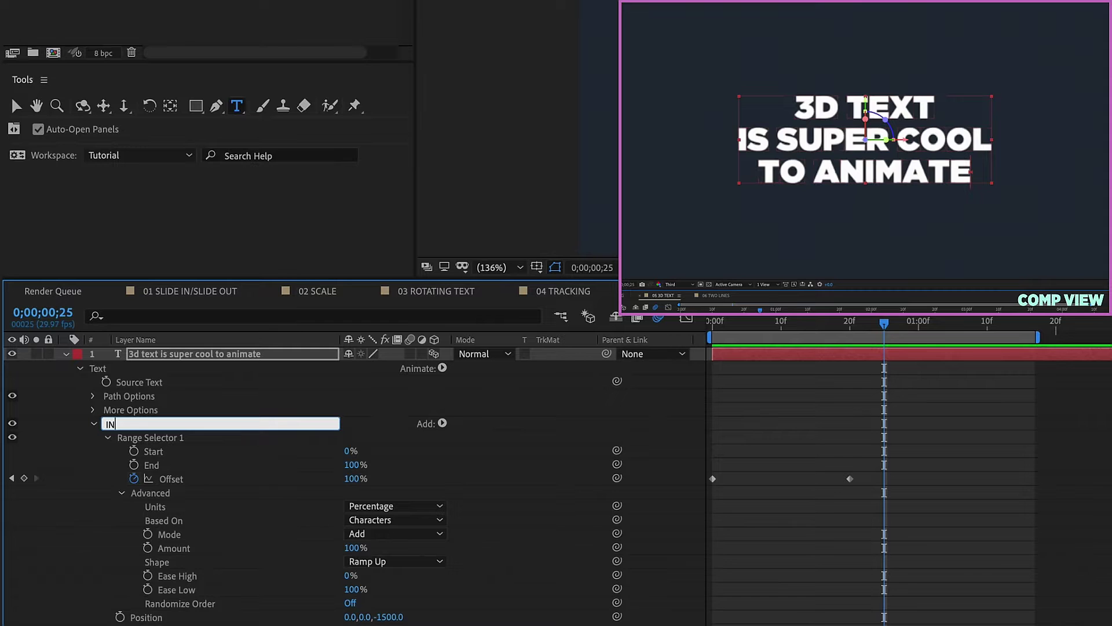
key(Return)
click(442, 367)
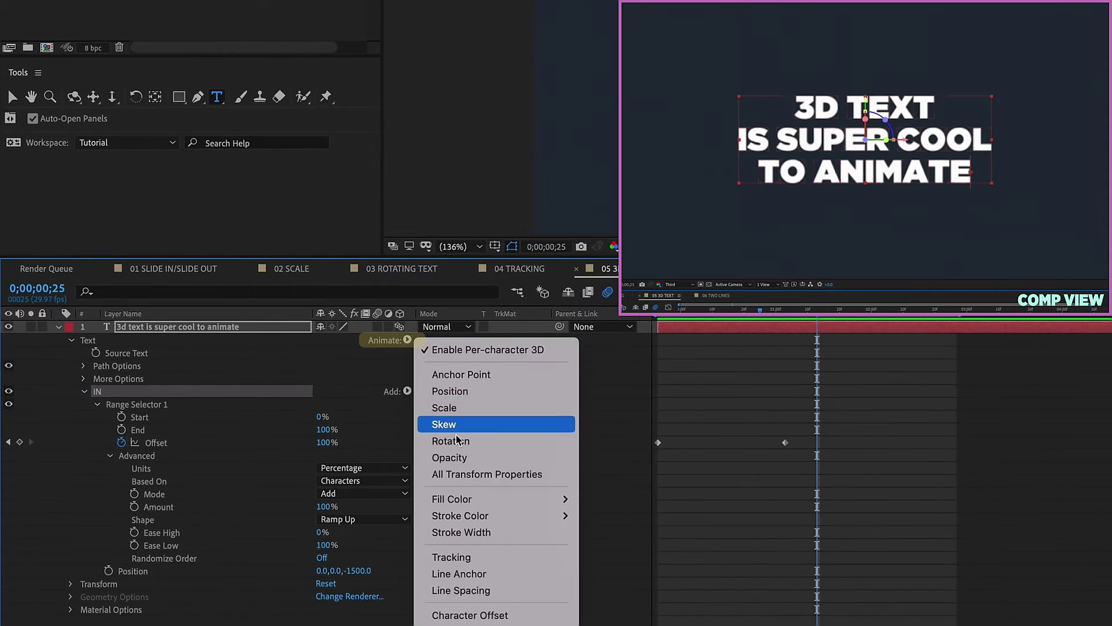
click(456, 457)
key(Home)
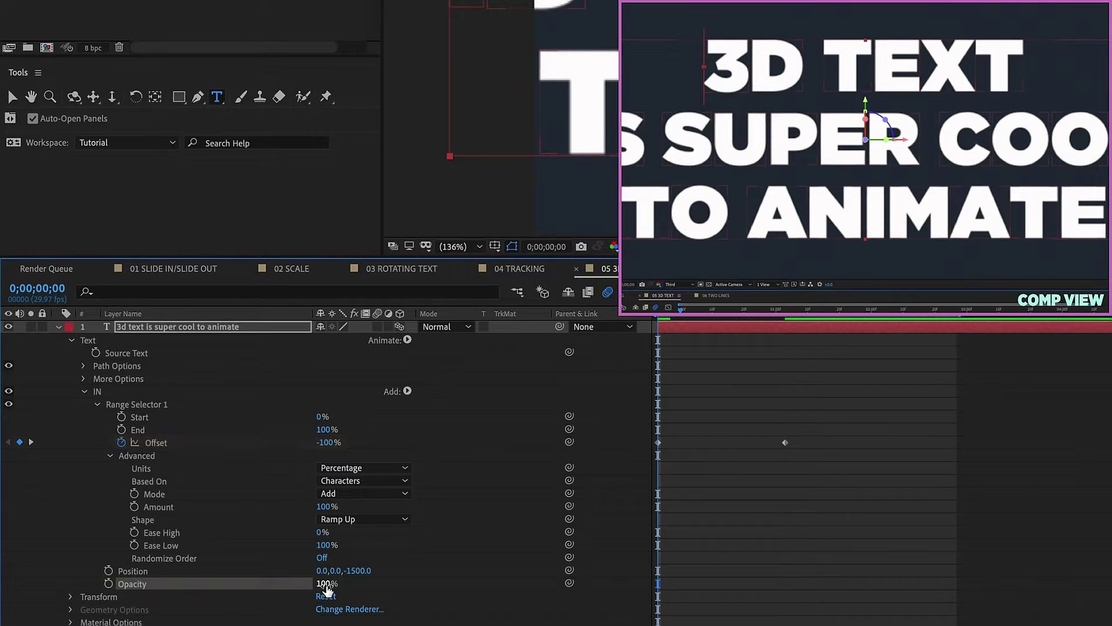
drag(325, 583, 157, 583)
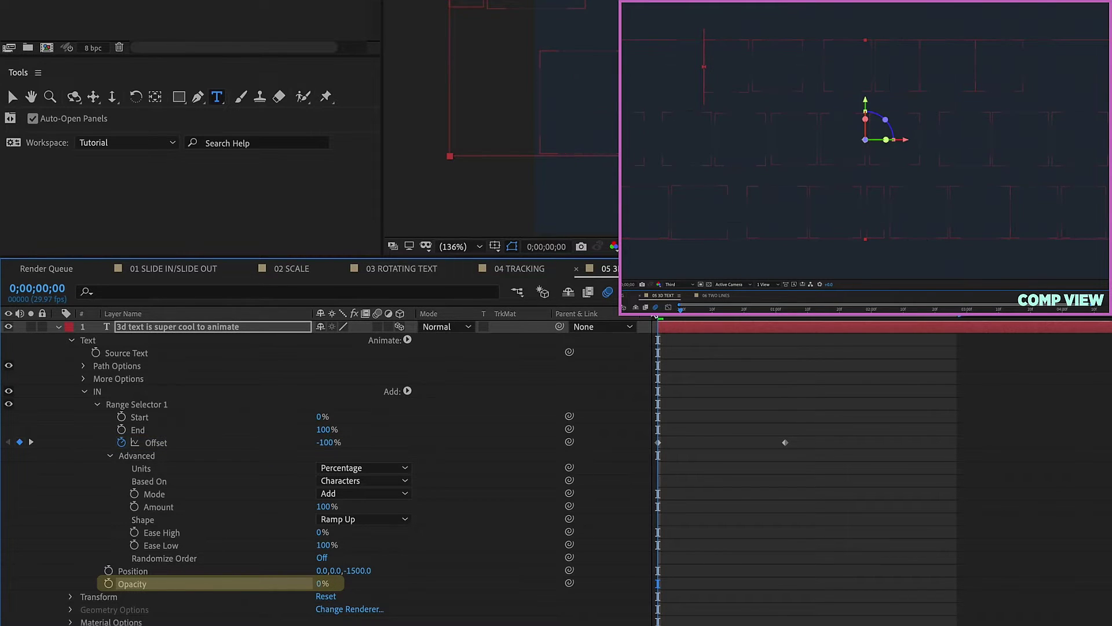
key(space)
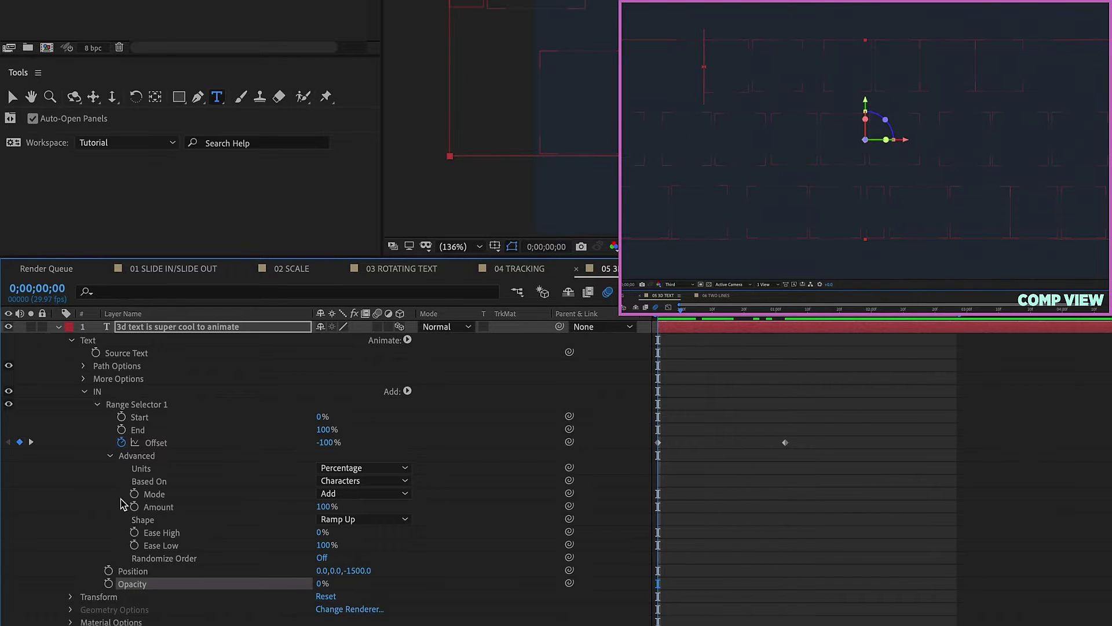
Step: Add Blur at 100 to the IN animator and preview the blurred fade-in
click(113, 394)
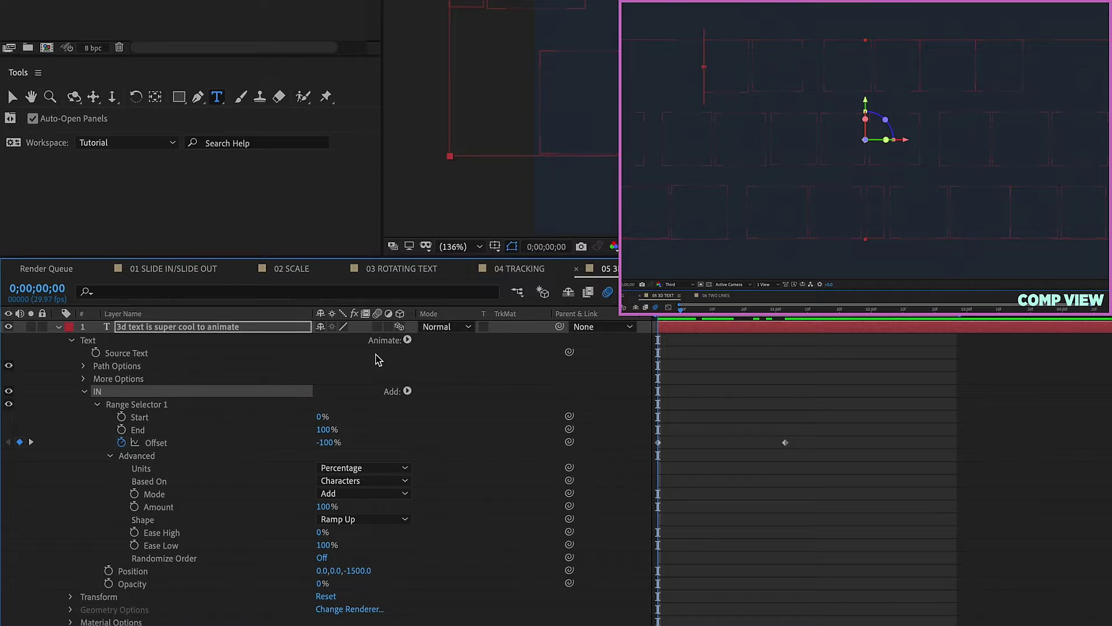
click(411, 341)
click(451, 597)
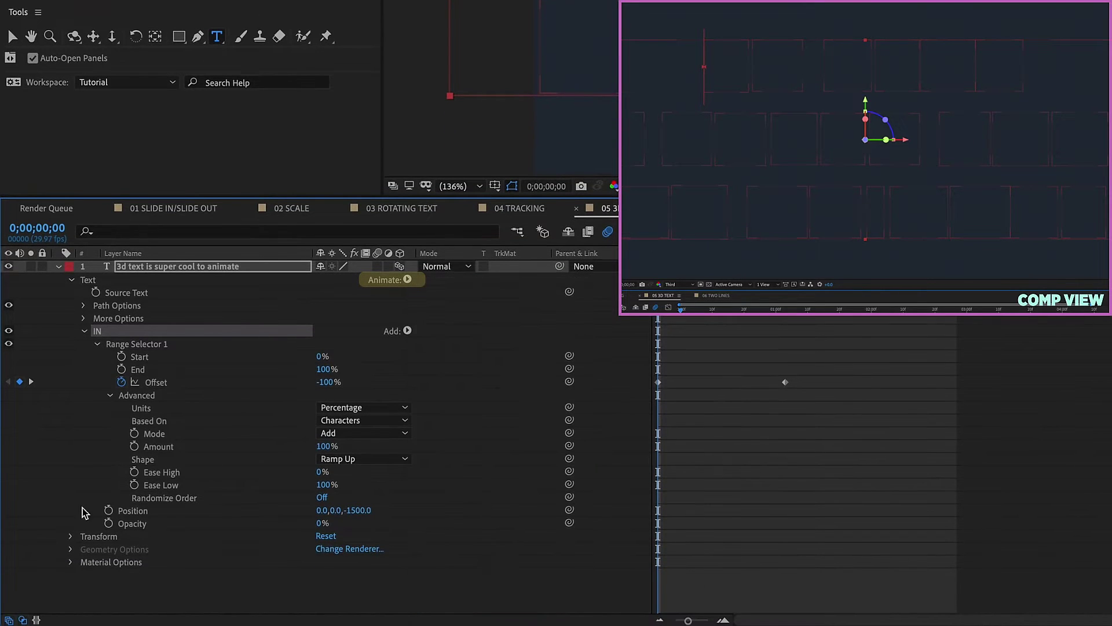
click(336, 536)
text(10)
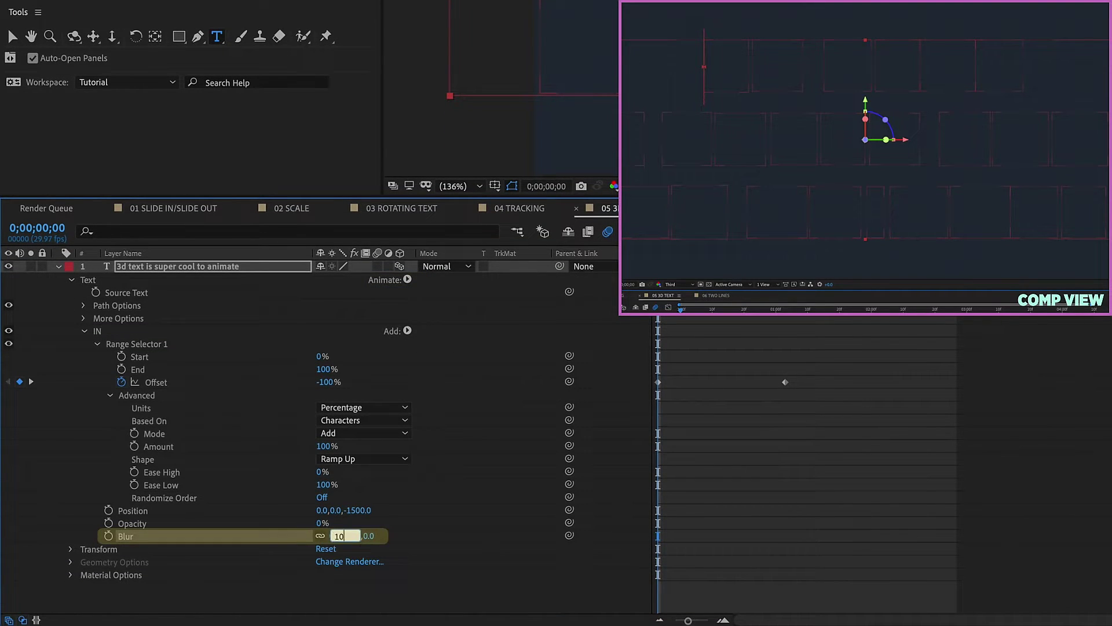
text(0)
key(Return)
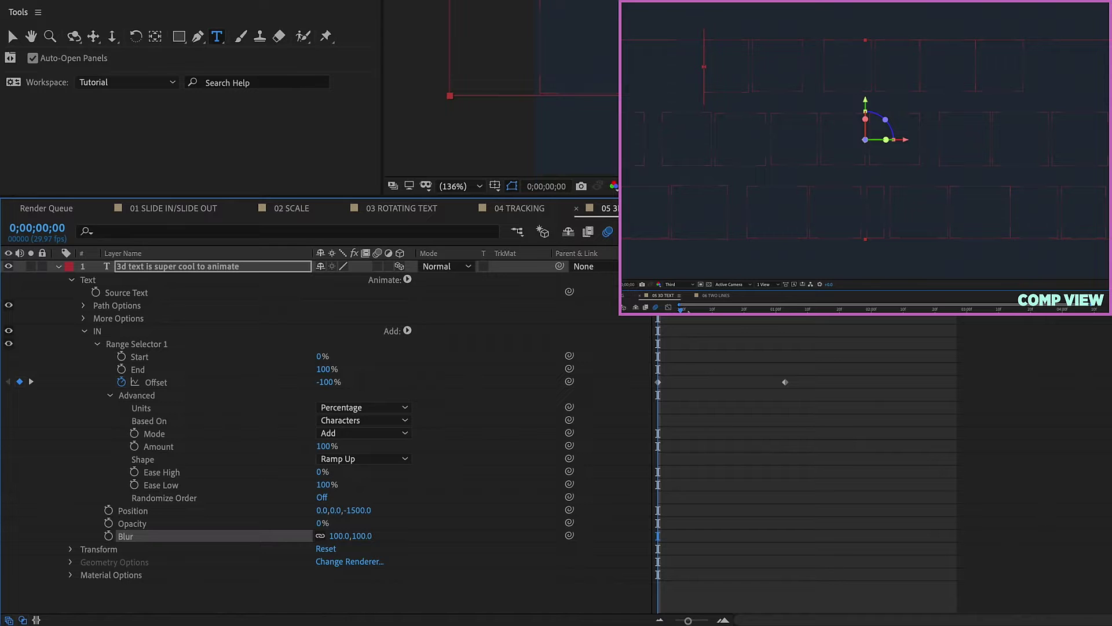
key(space)
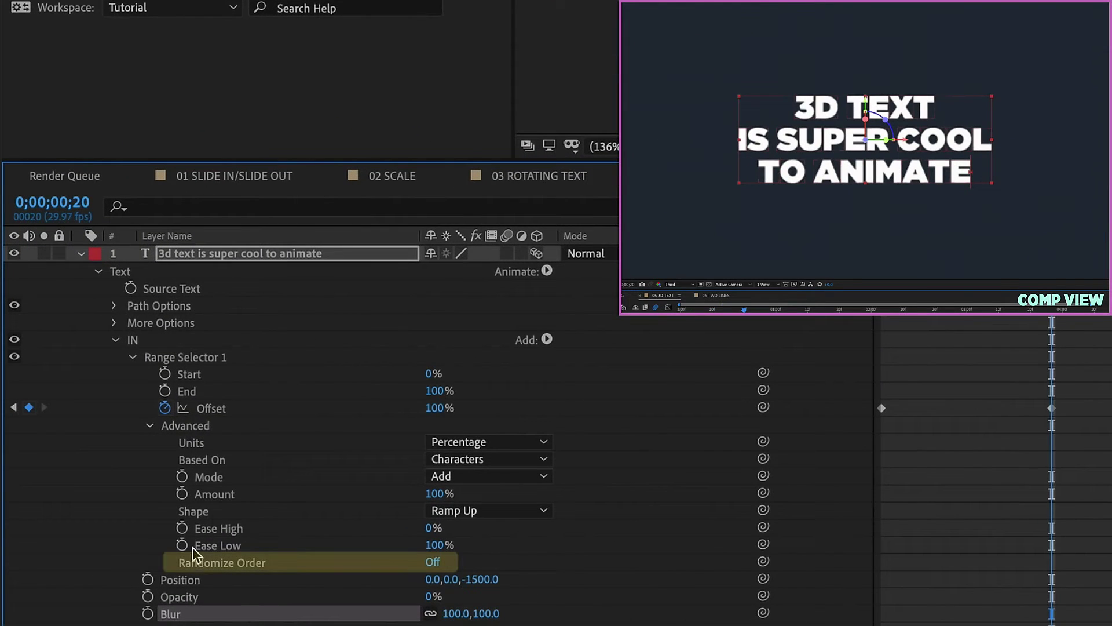
Step: Turn on Randomize Order, try Based On Words, then return to Characters, previewing each
click(222, 566)
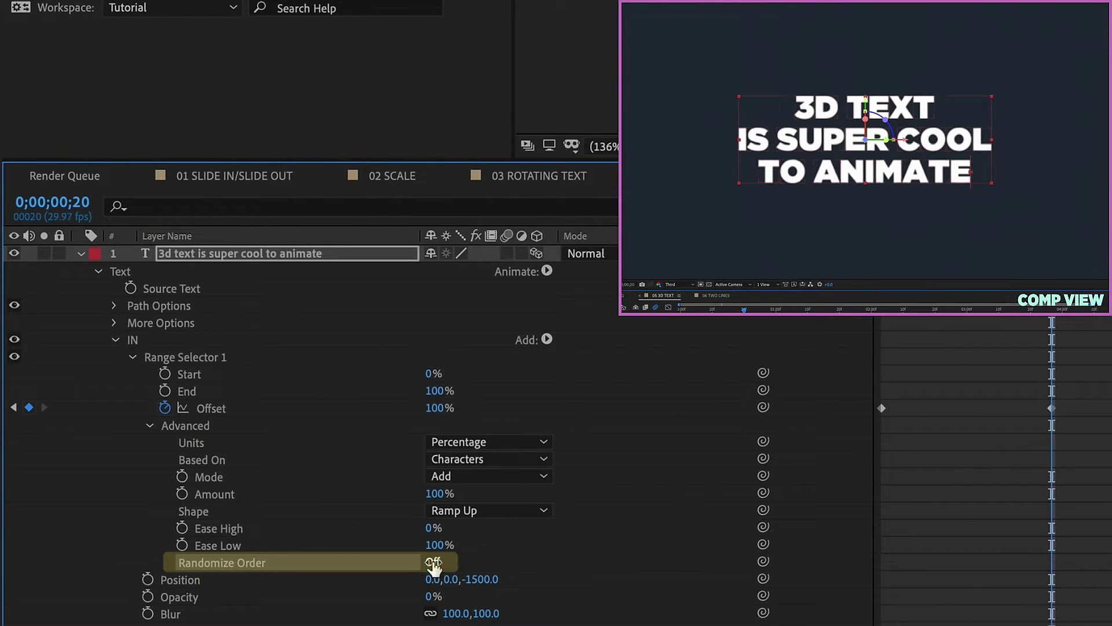
click(433, 562)
key(space)
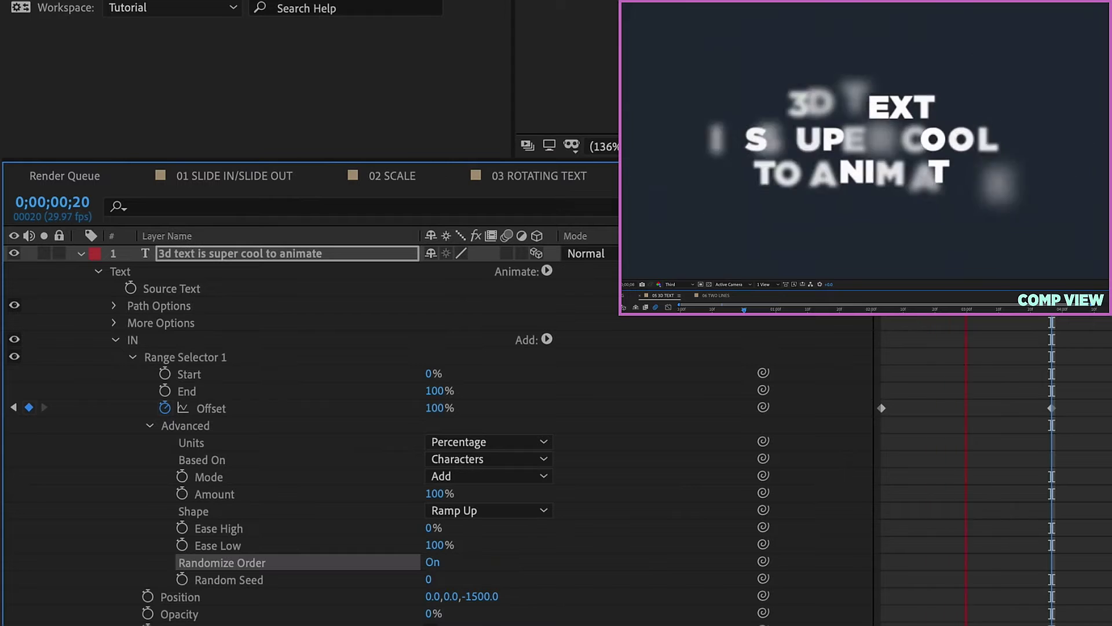
click(464, 460)
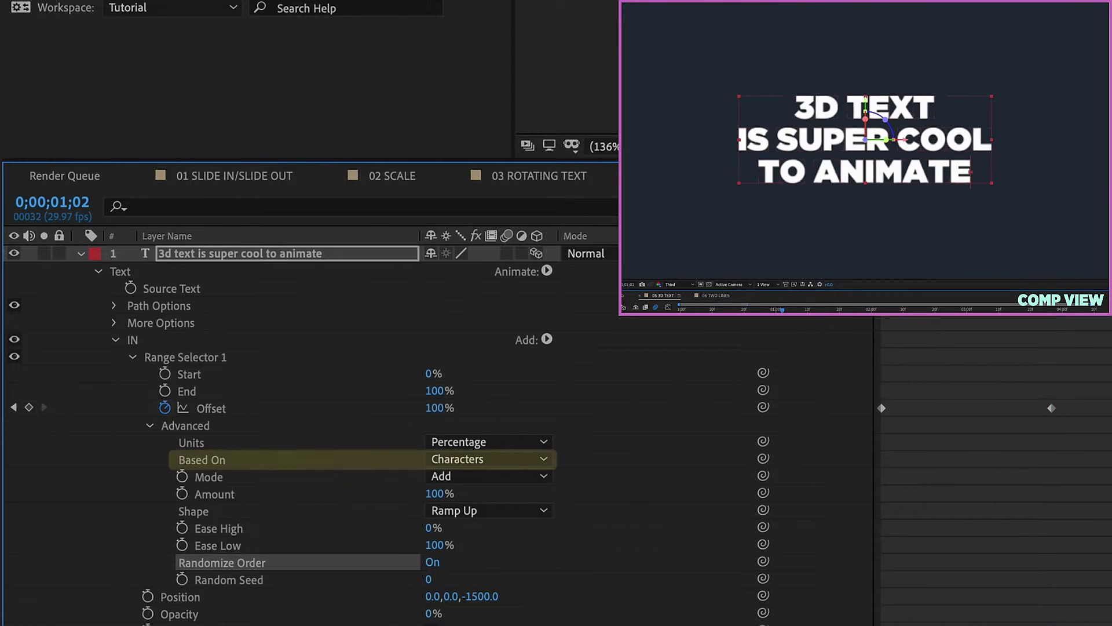
click(464, 461)
click(501, 526)
key(space)
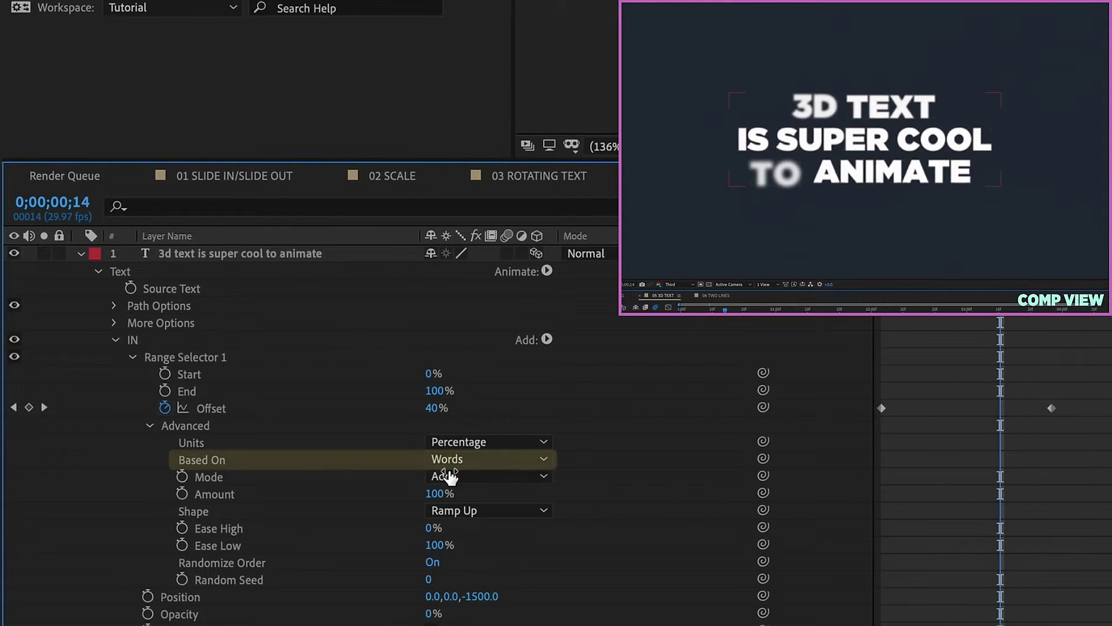
click(483, 466)
click(526, 479)
key(space)
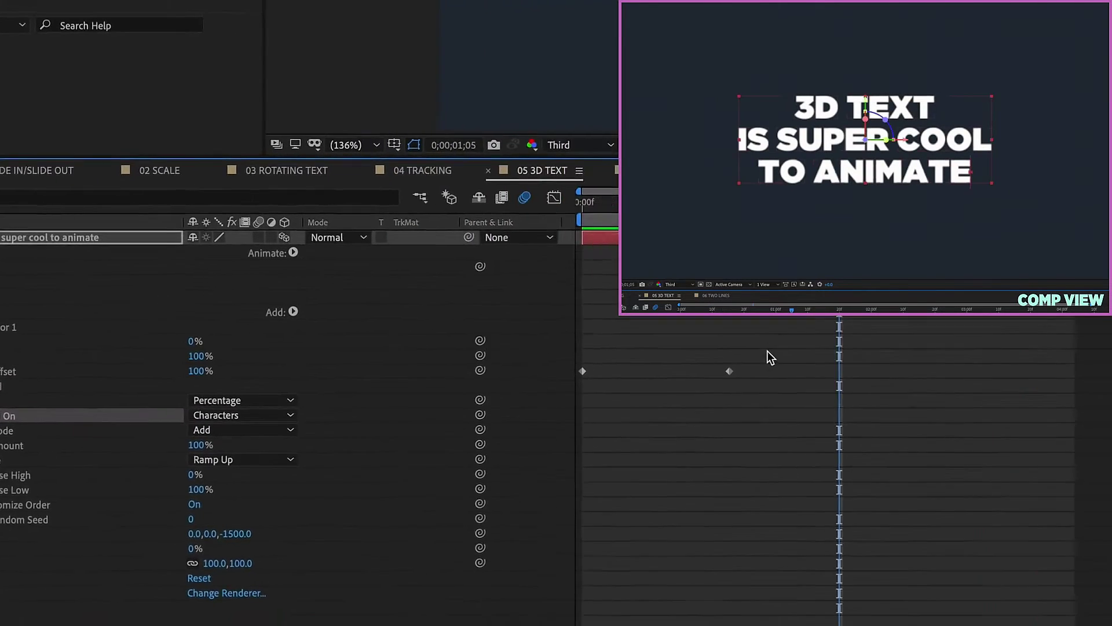
Step: Copy, paste and time-reverse the Offset keyframes so letters fly back out, then preview
drag(769, 355, 586, 394)
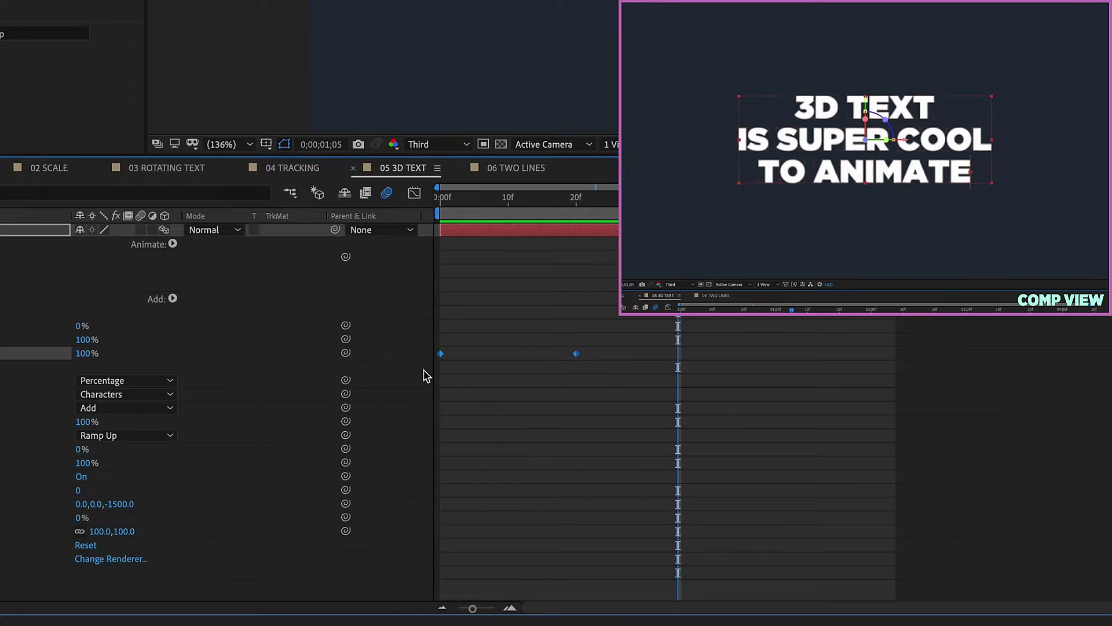
key(ctrl+c)
key(ctrl+v)
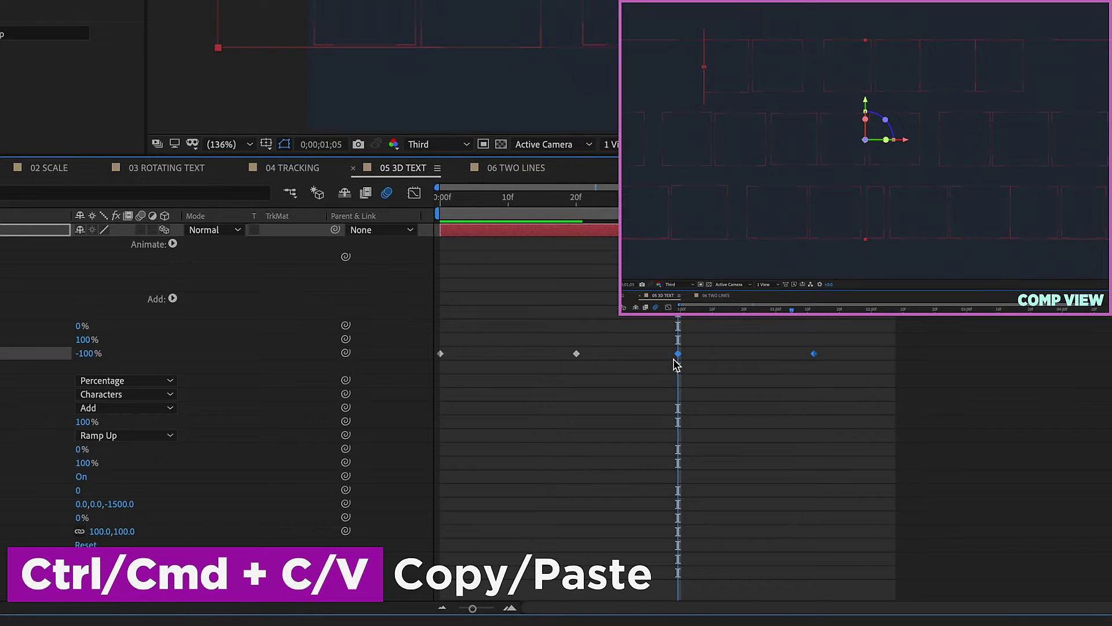
right_click(677, 354)
mouse_move(712, 573)
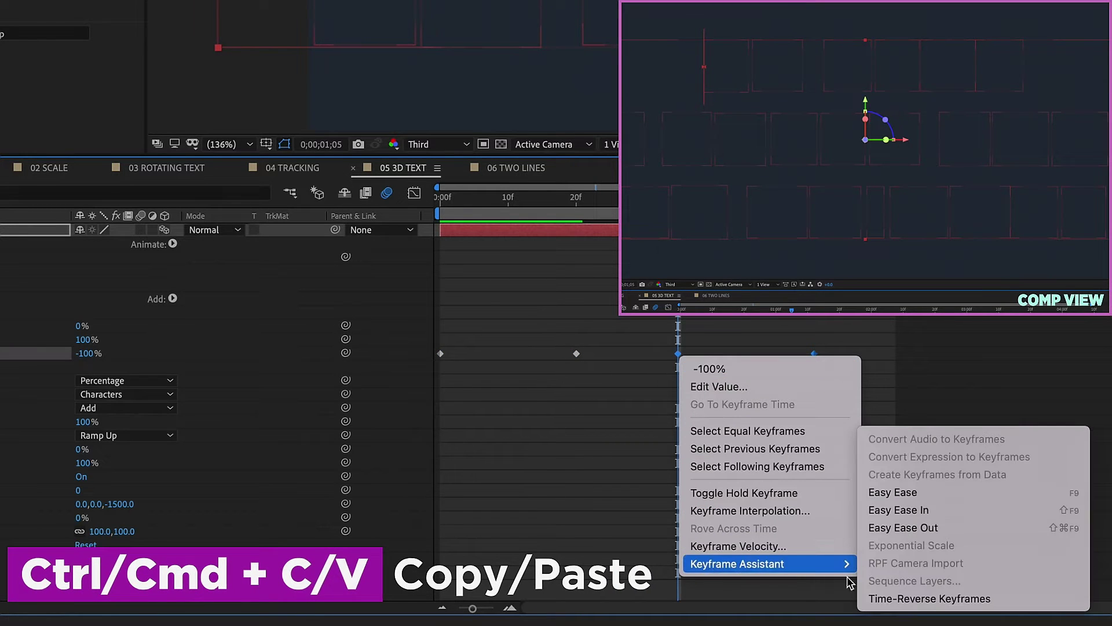
click(920, 599)
key(space)
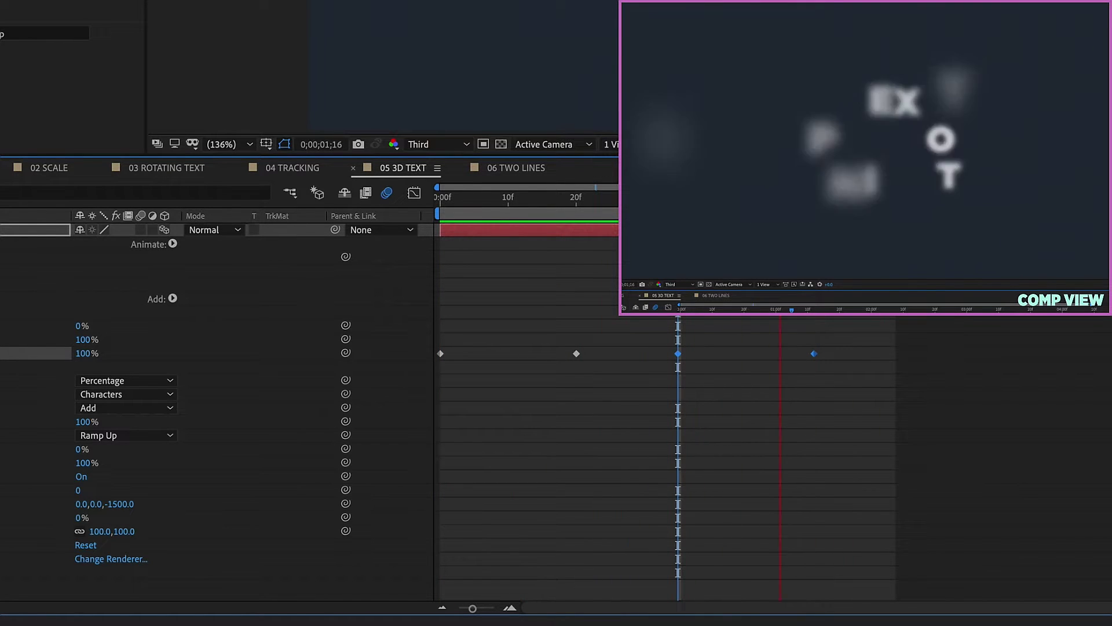
key(space)
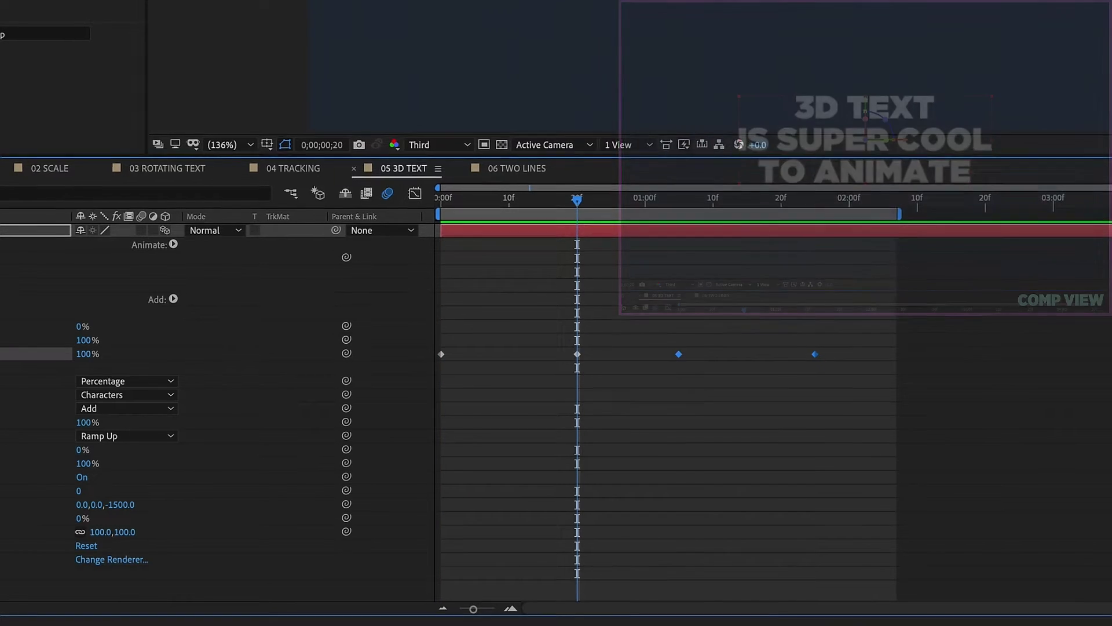
click(60, 467)
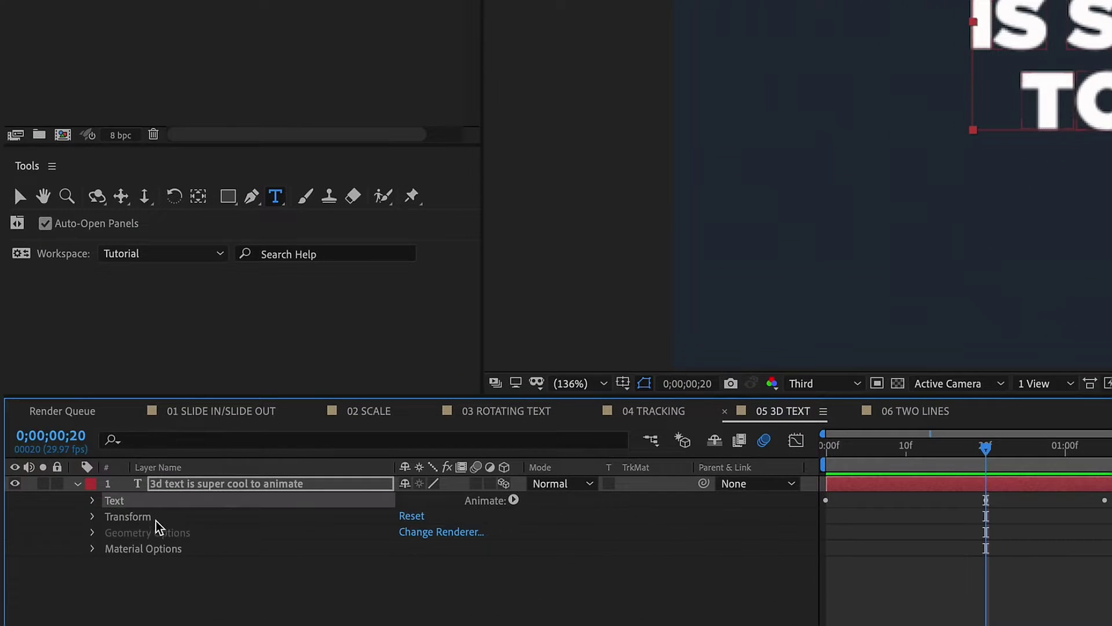
Step: Save the text layer's animated properties as the animation preset TextAn_3dText
click(138, 516)
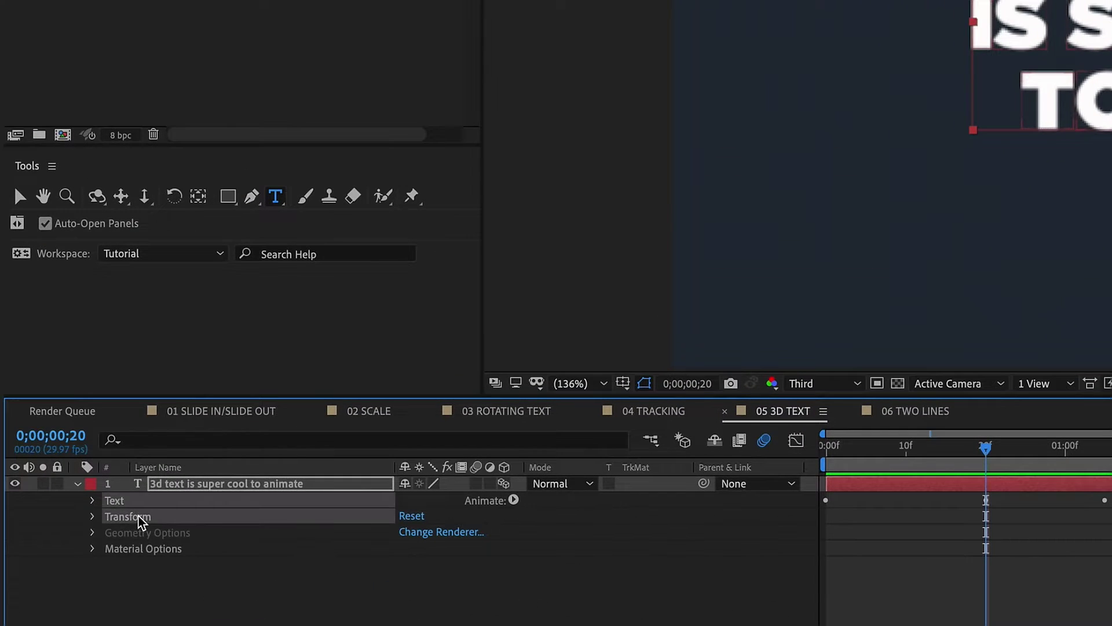
click(276, 6)
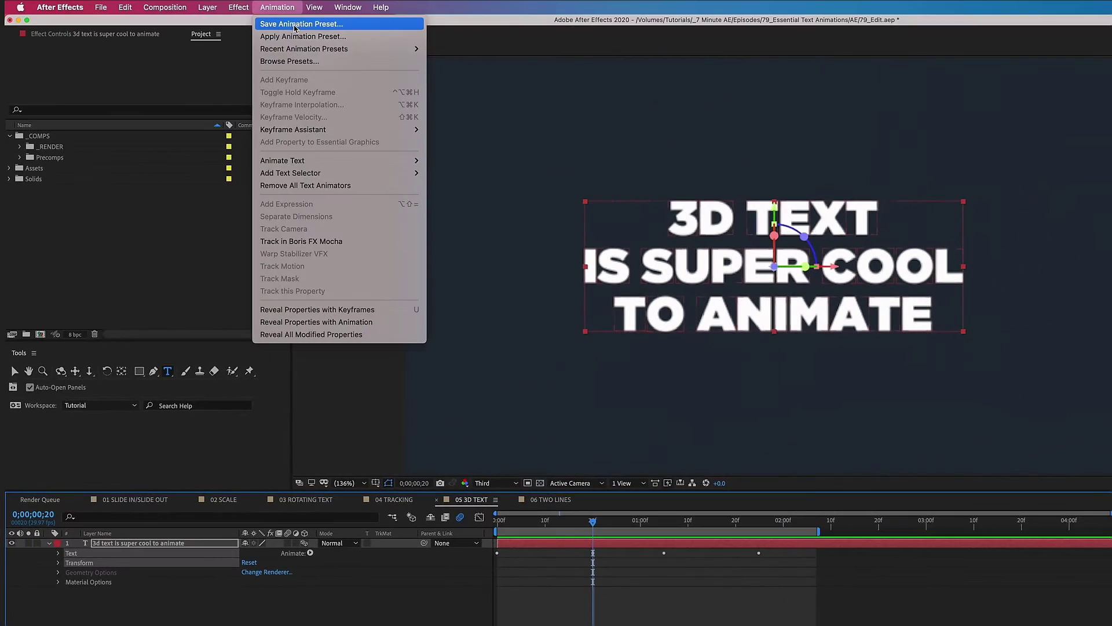
click(295, 27)
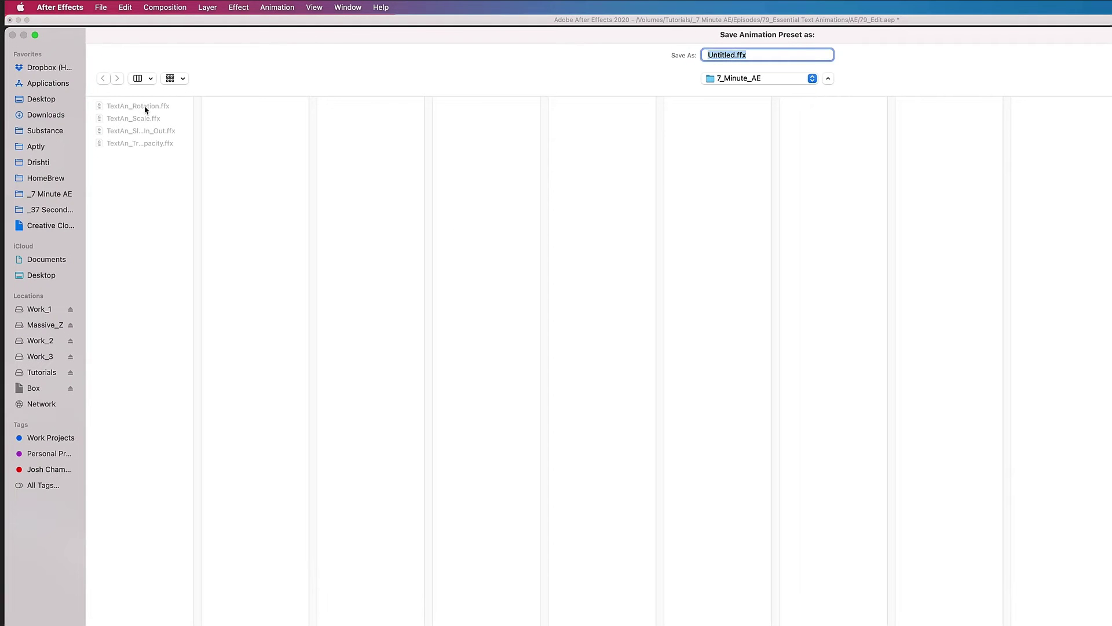
click(753, 54)
text(TextAn_3dText)
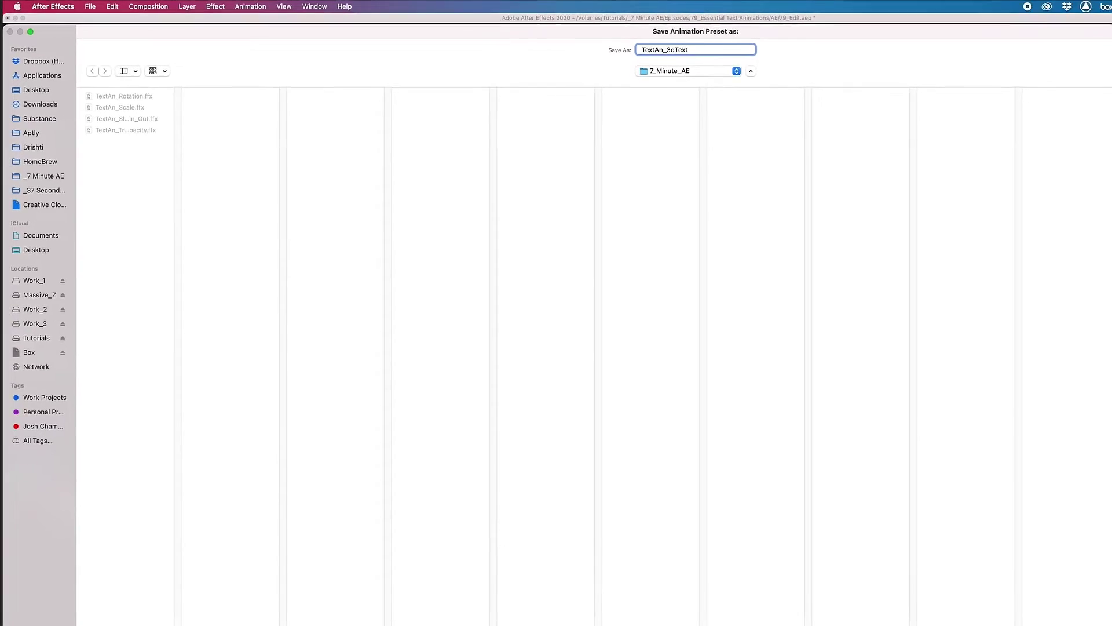
key(Return)
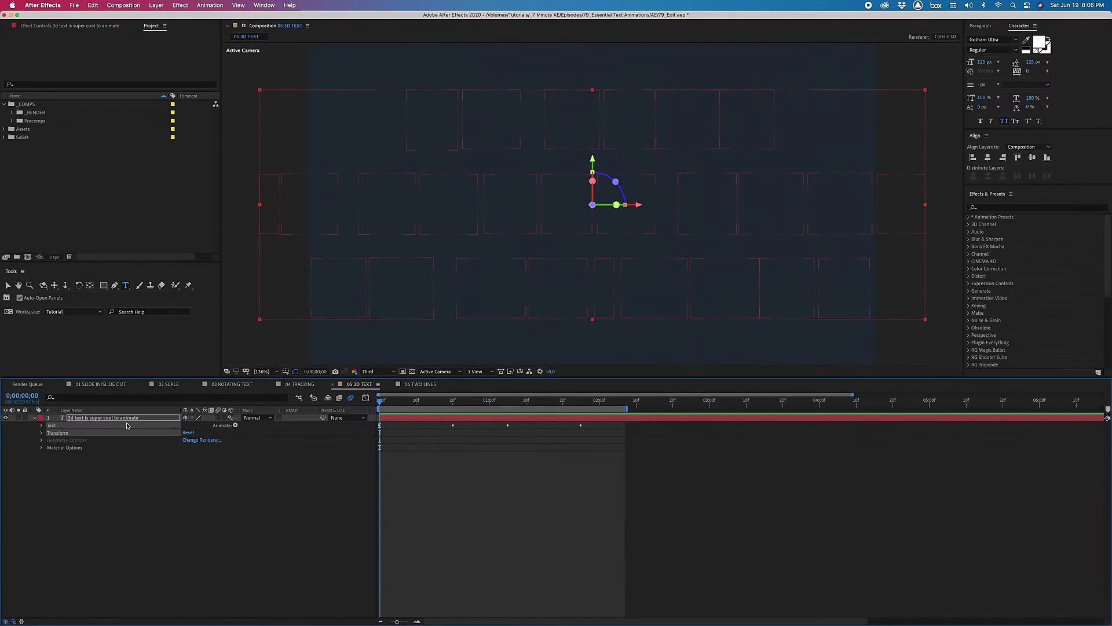
Step: Delete the original 3D text layer from the composition
click(123, 418)
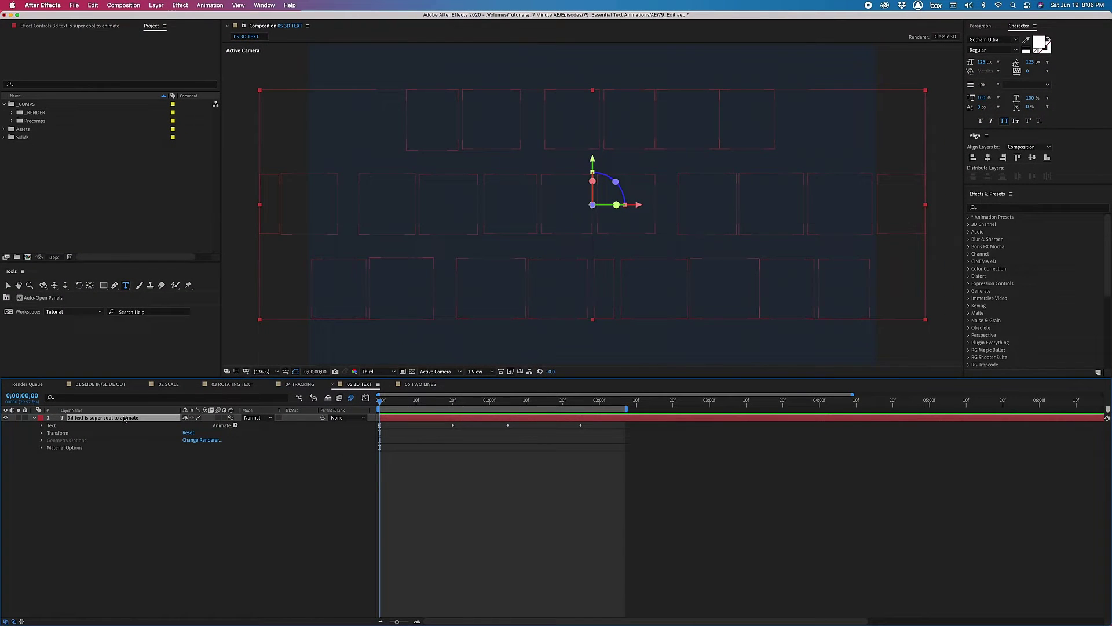
key(Delete)
click(968, 217)
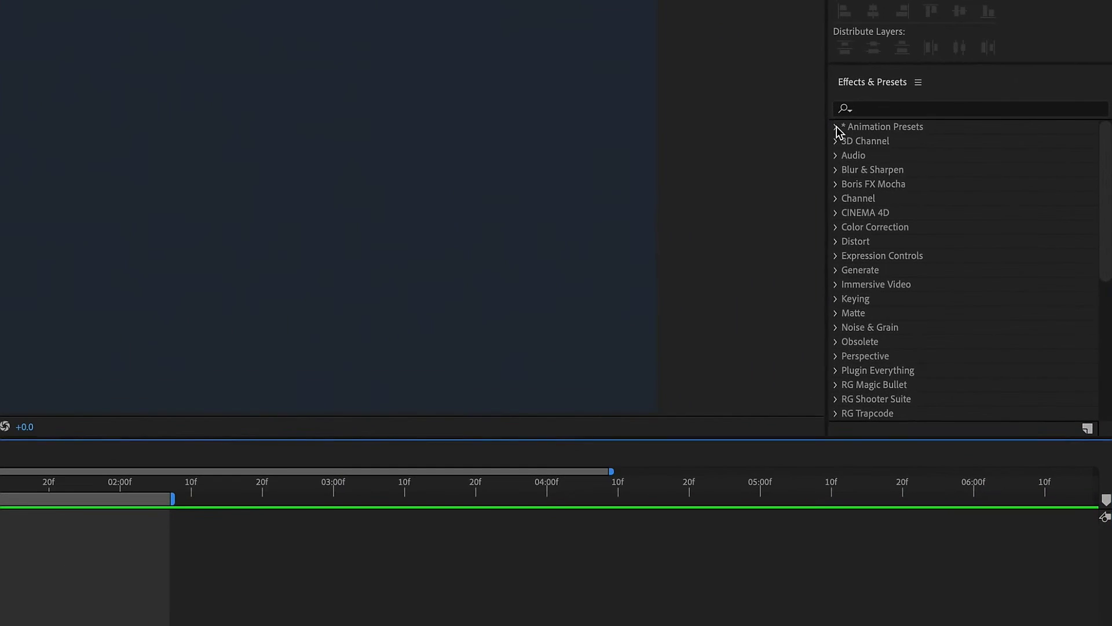
Step: Apply the TextAn_3dText preset from User Presets > 7_Minute_AE to the composition
click(850, 155)
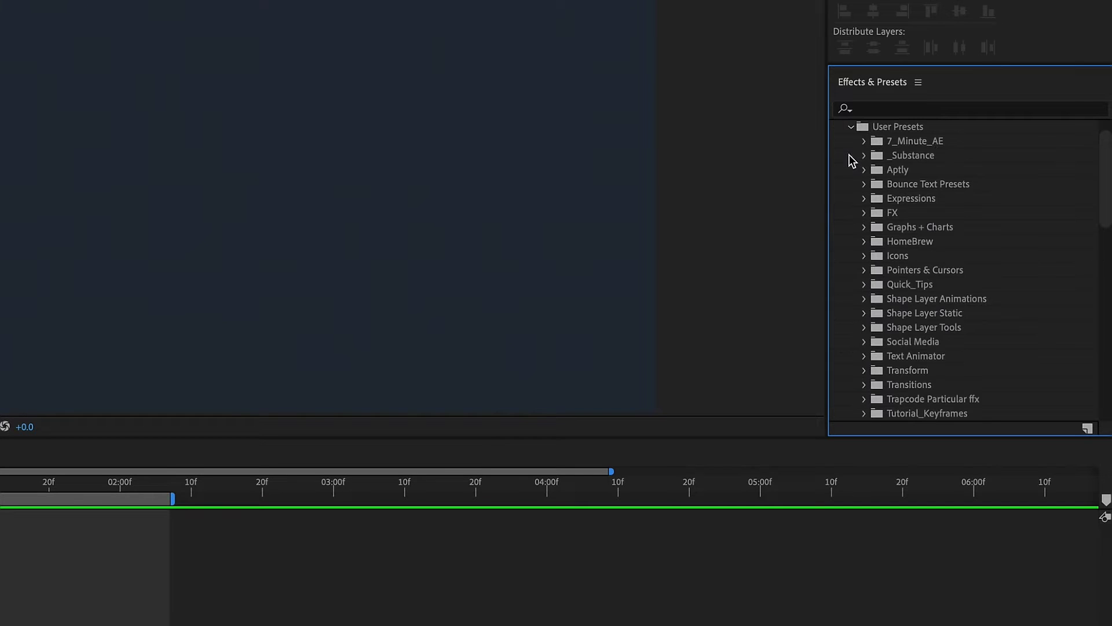
click(865, 140)
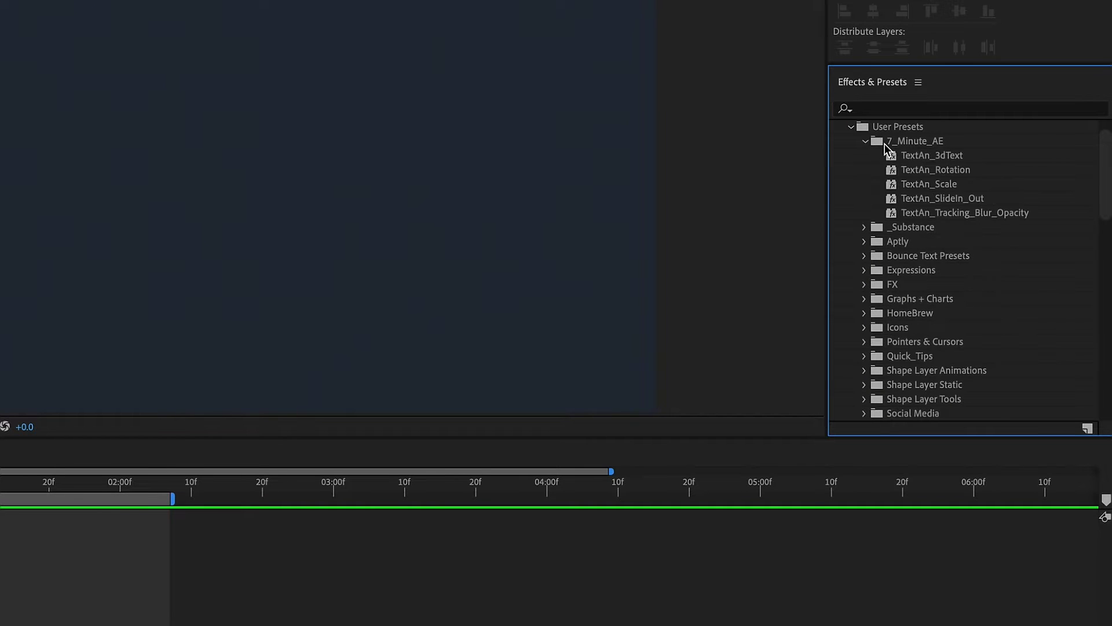
click(928, 157)
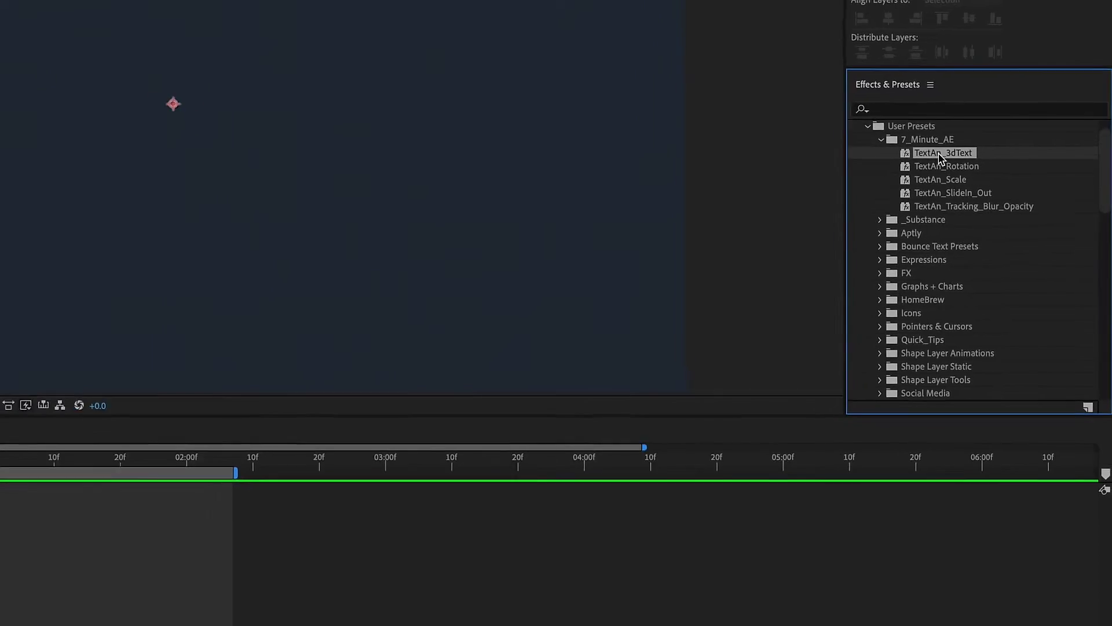
double_click(991, 144)
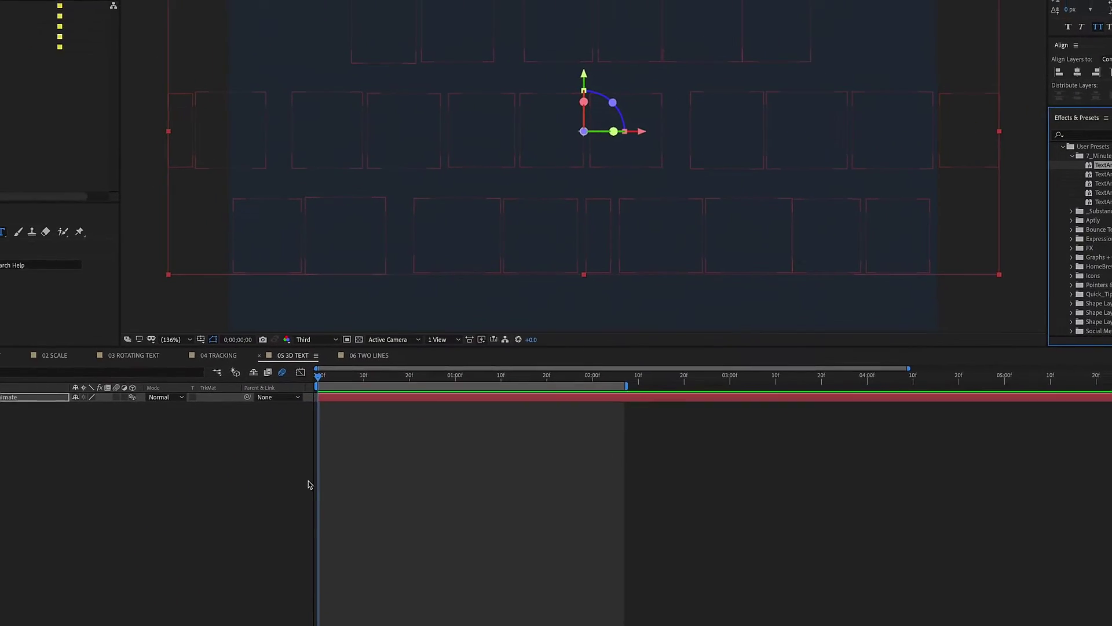
Step: Reveal and preview the recreated layer's keyframes, then switch to the 06 TWO LINES composition
click(519, 444)
key(u)
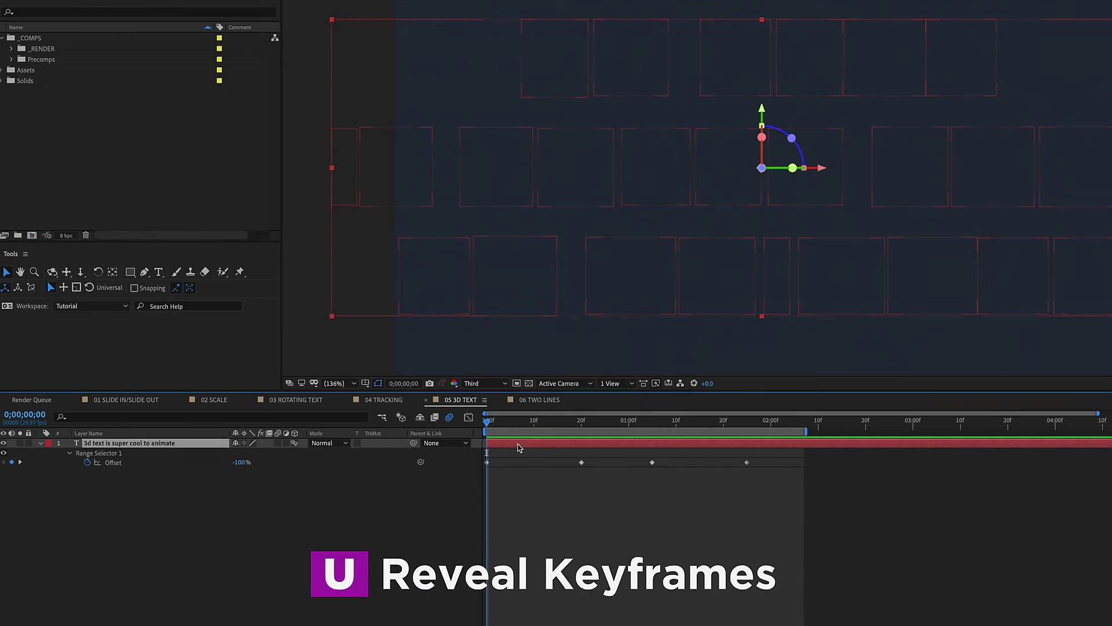
key(space)
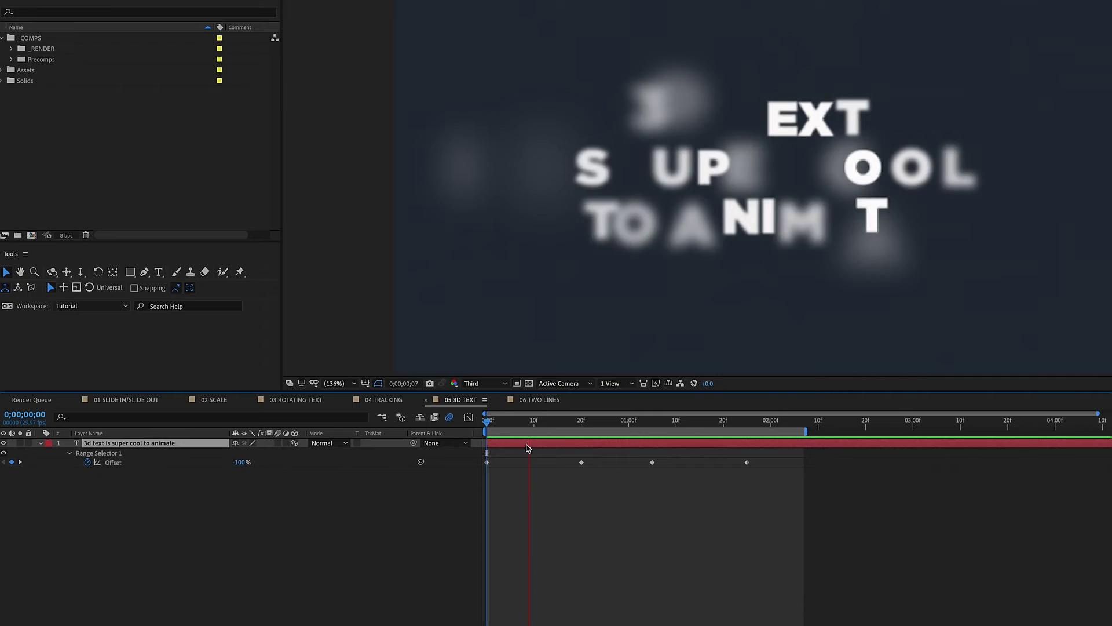
key(space)
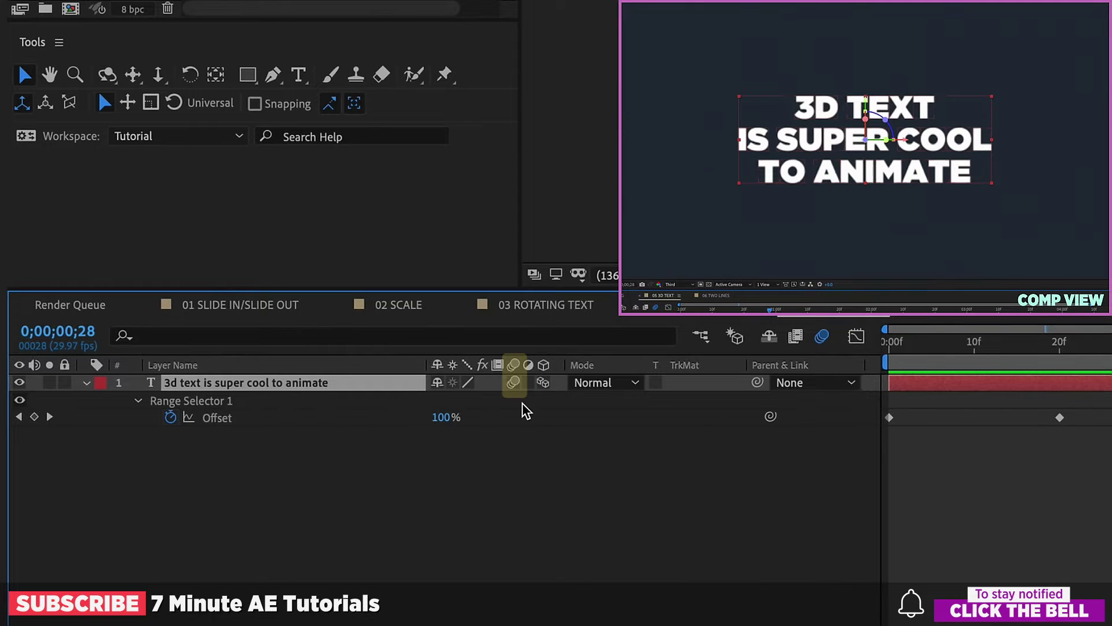
click(522, 402)
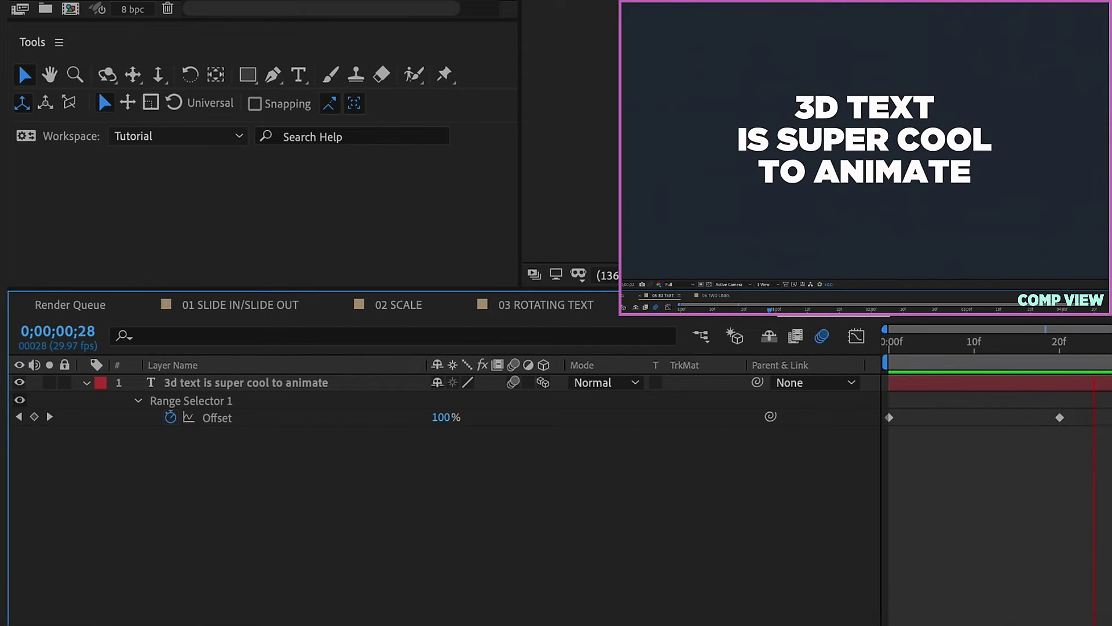
click(717, 295)
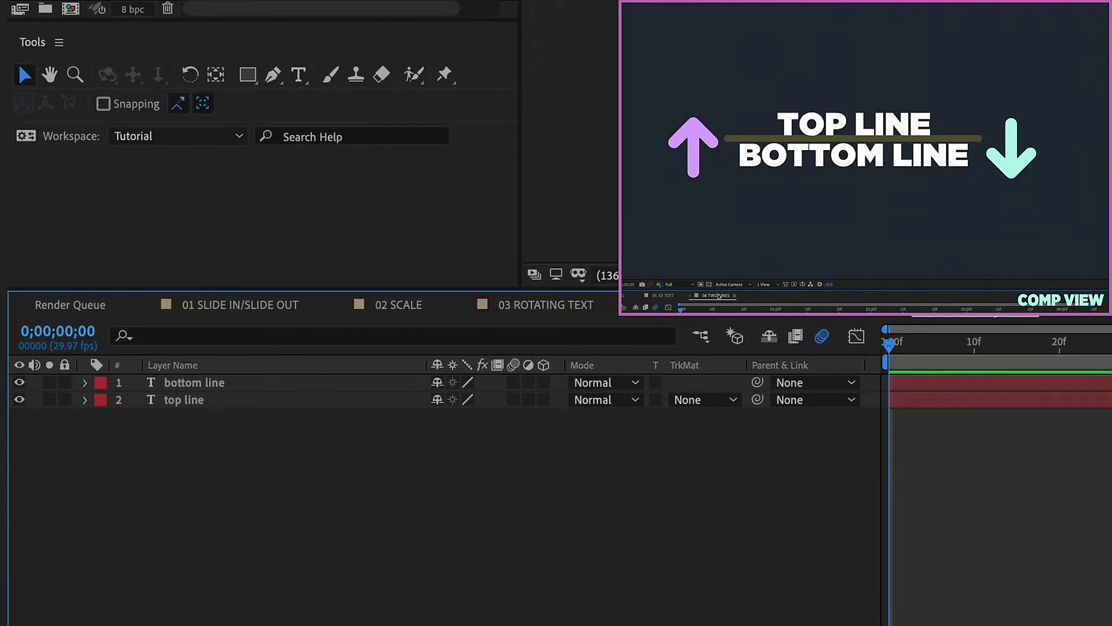
Step: Add a new shape layer and place a horizontal ruler guide between the two text lines
click(178, 382)
right_click(254, 584)
mouse_move(296, 588)
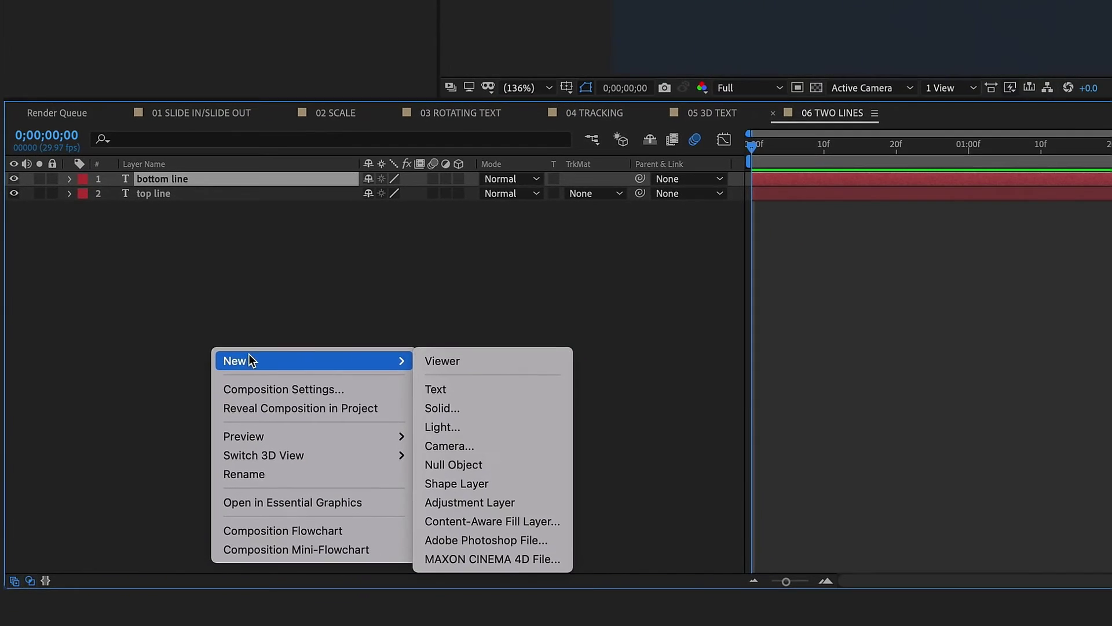
click(472, 484)
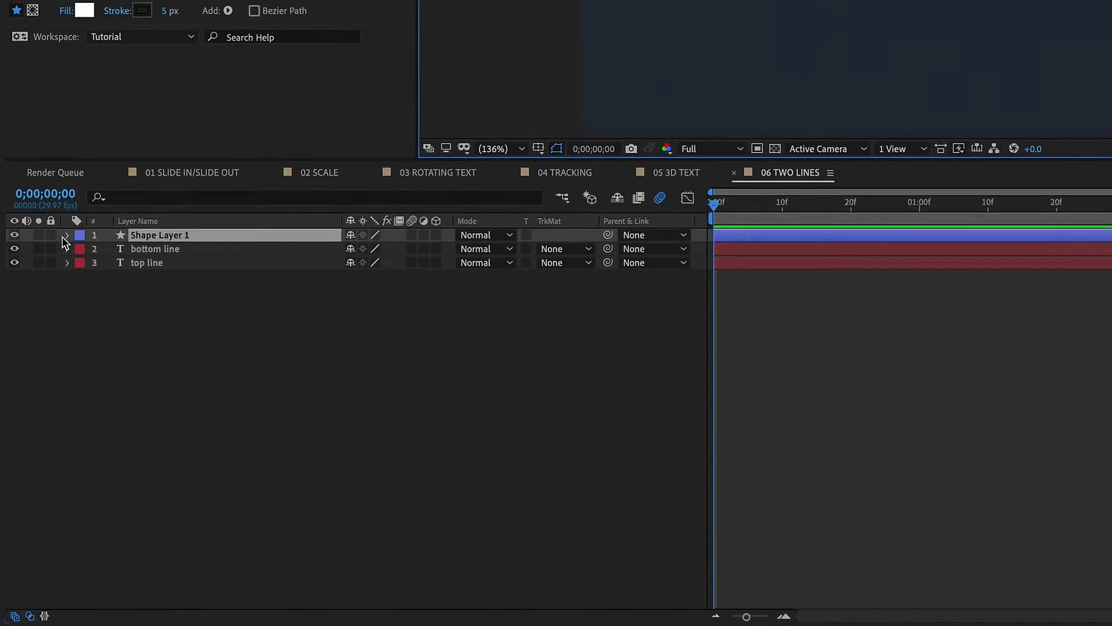
click(66, 234)
key(ctrl+r)
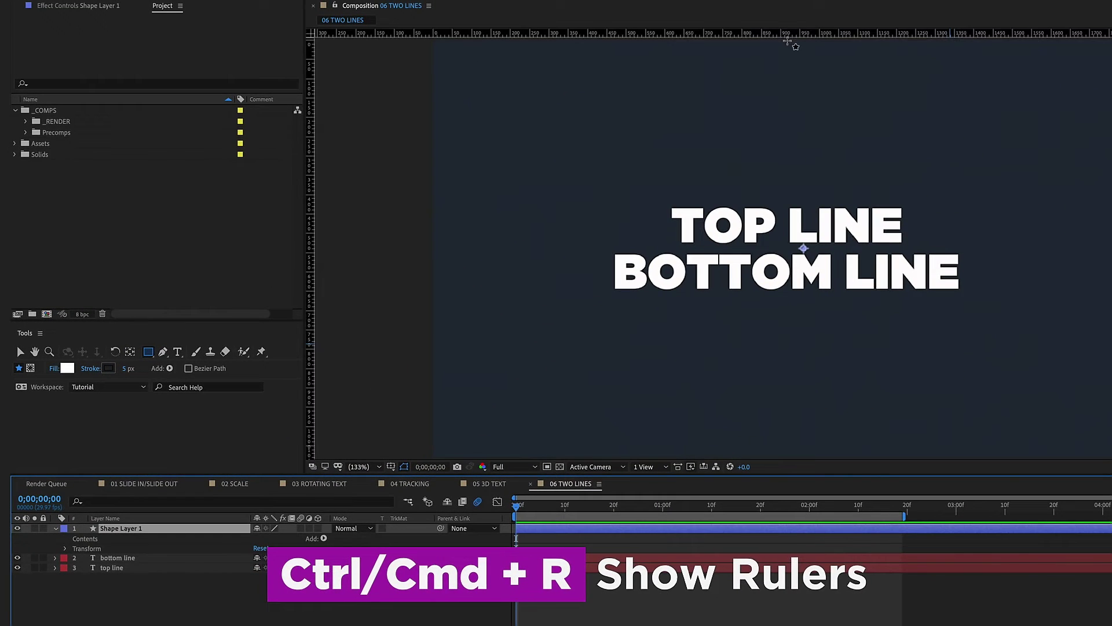
drag(785, 35, 786, 249)
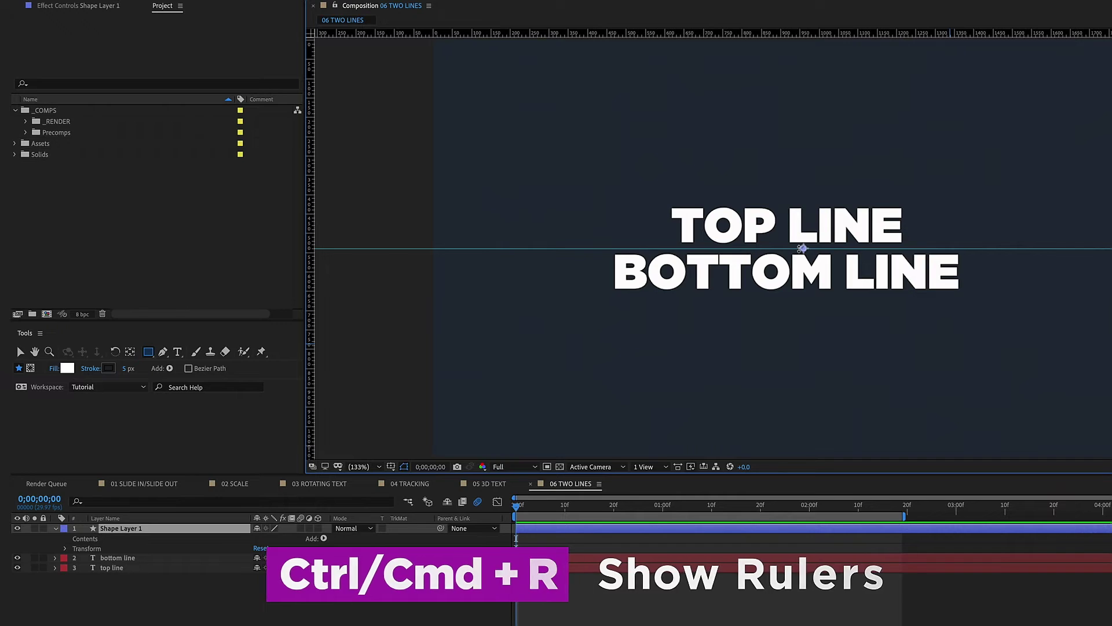
Step: Draw a straight path along the guide and give it a 5 px stroke
click(323, 539)
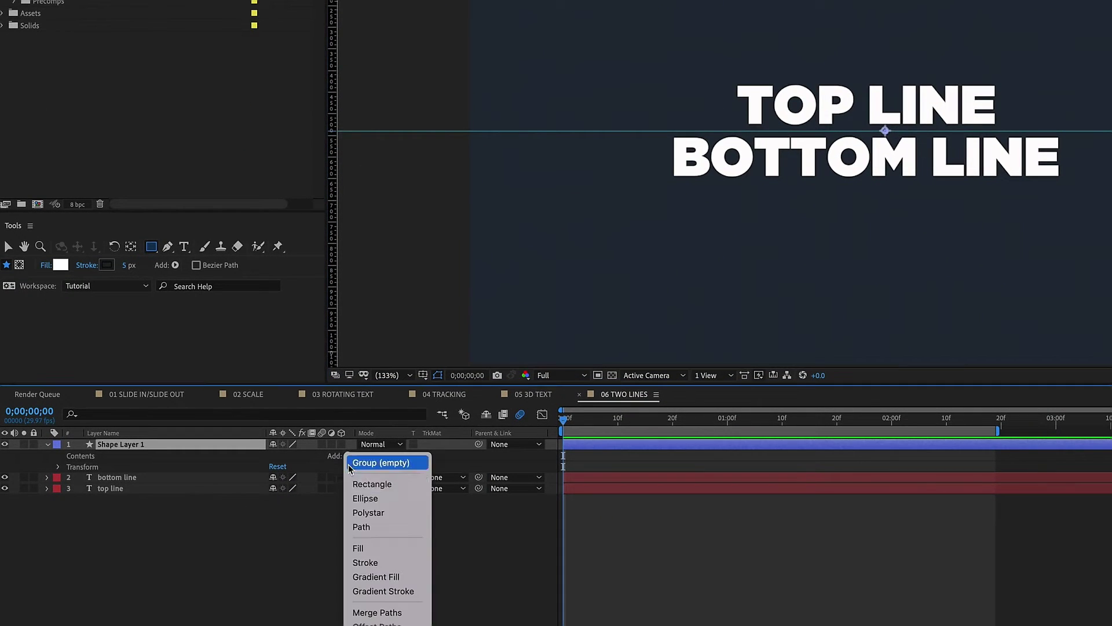
click(386, 526)
click(667, 131)
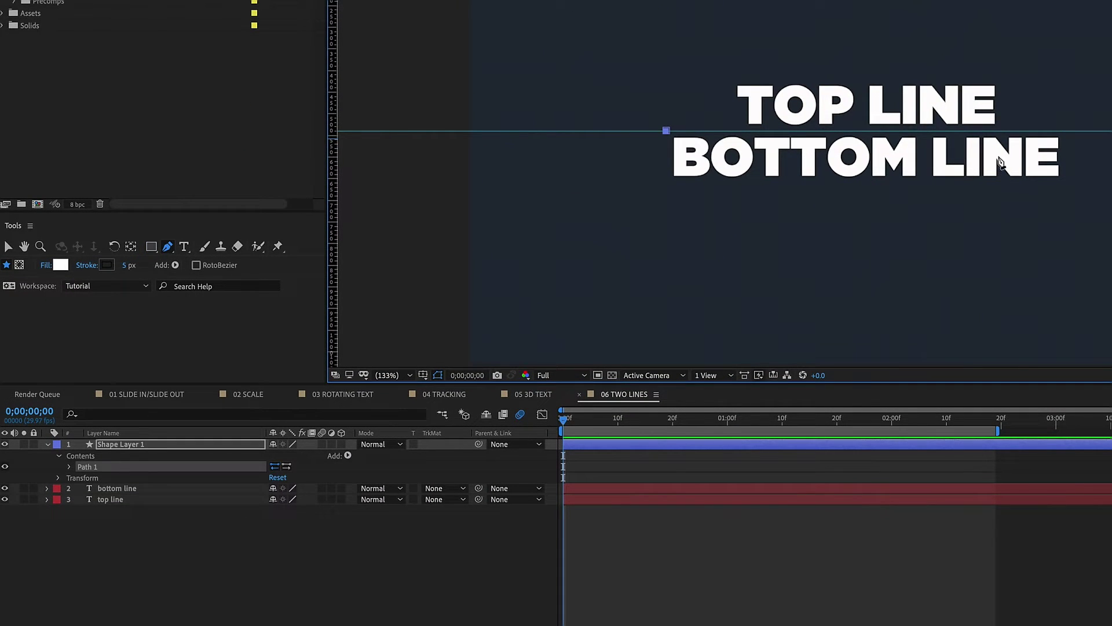
click(1067, 131)
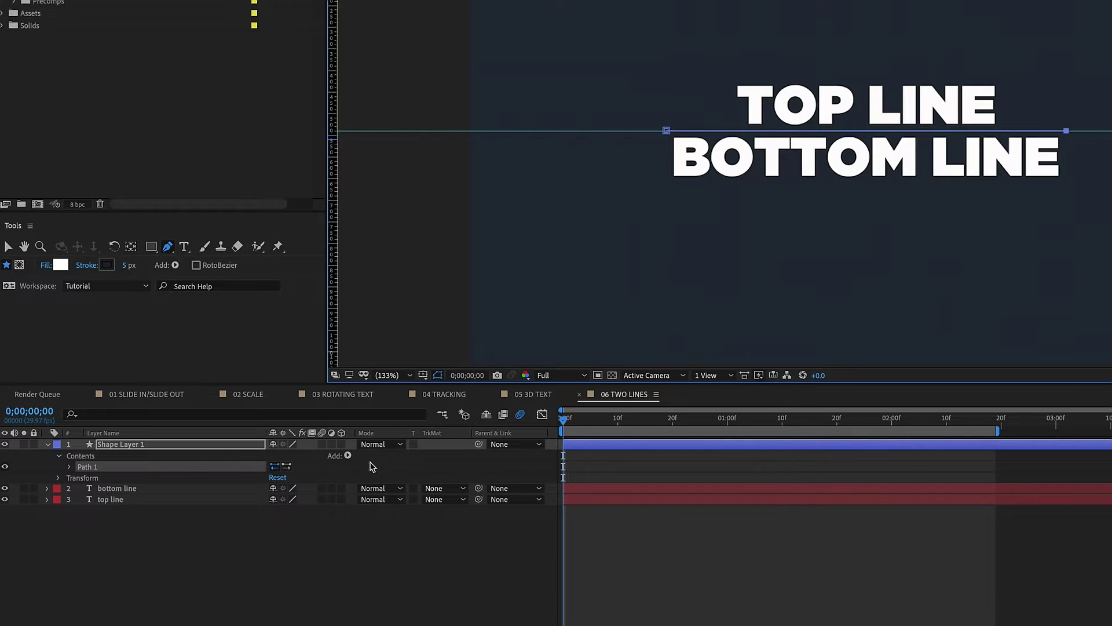
click(347, 455)
click(368, 560)
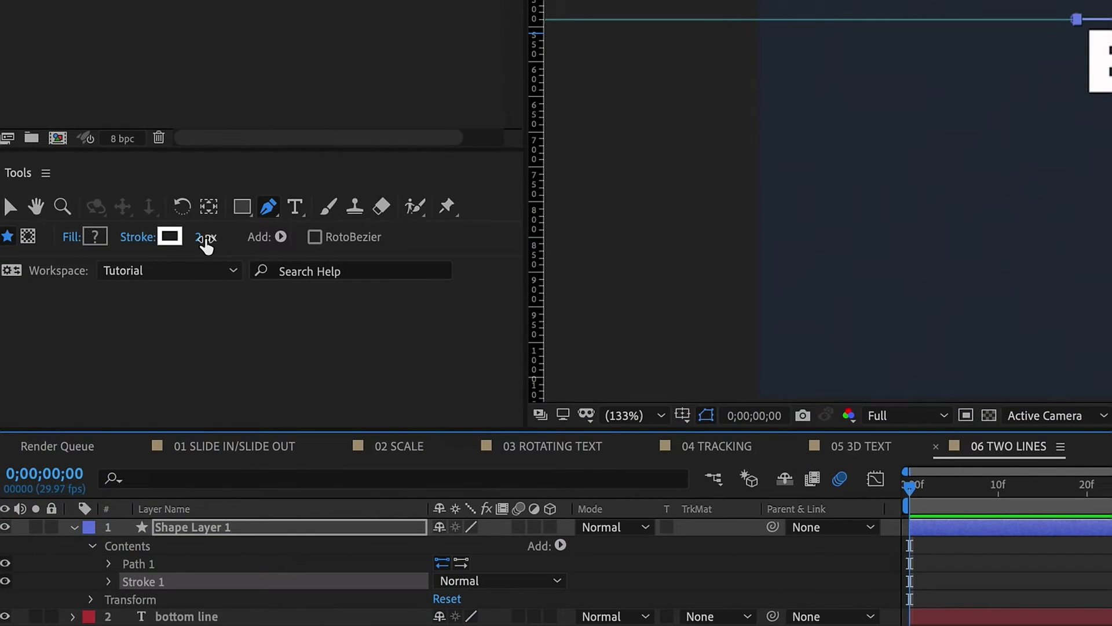
click(206, 243)
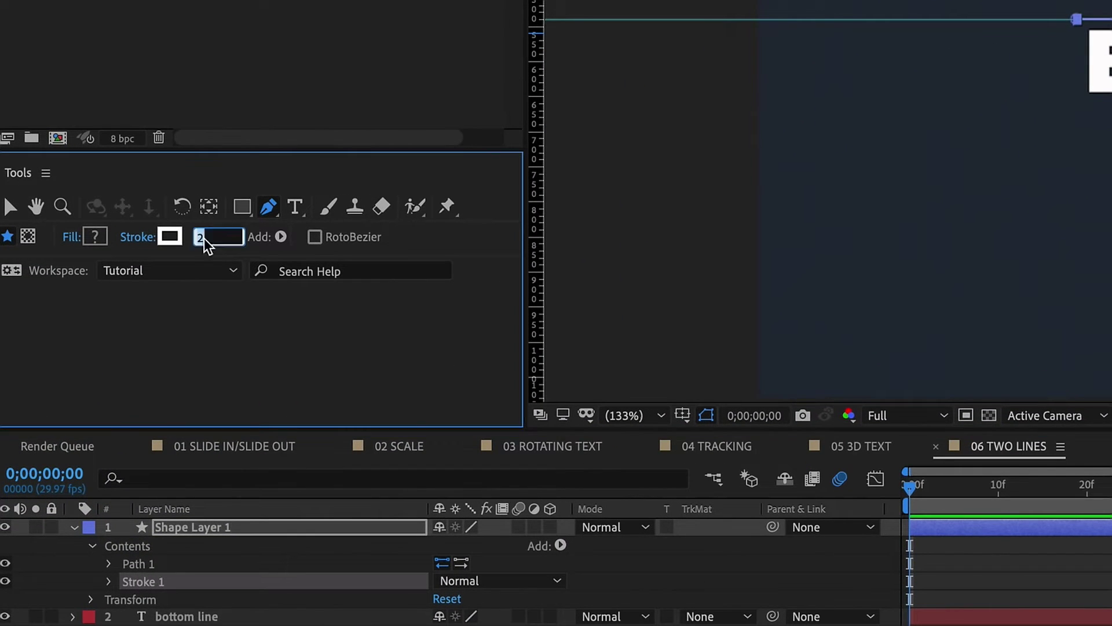
text(5)
key(Return)
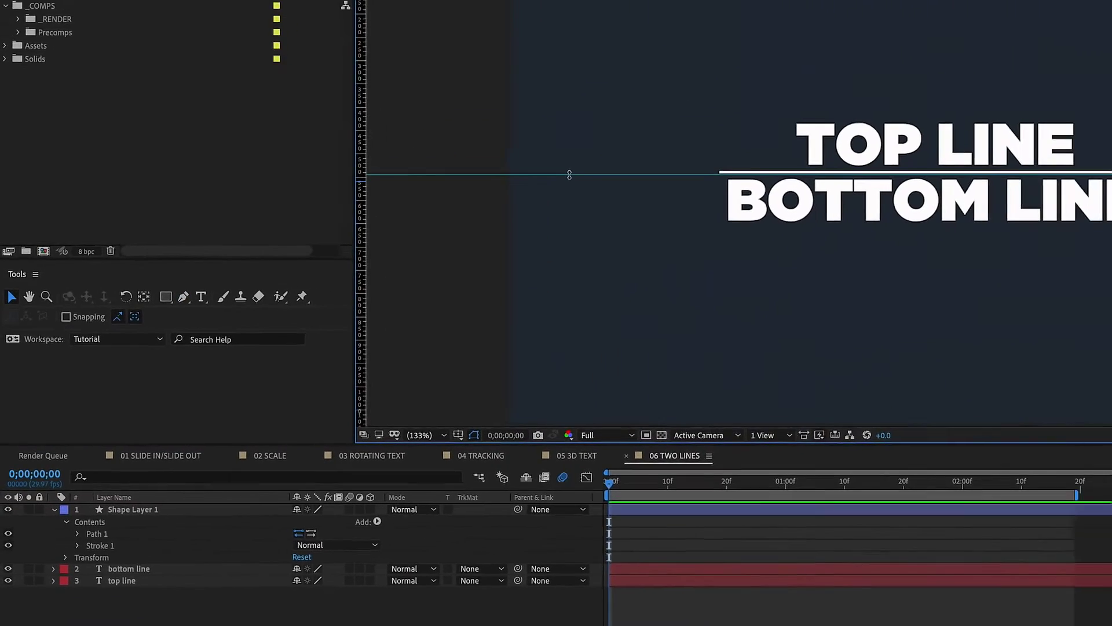
key(v)
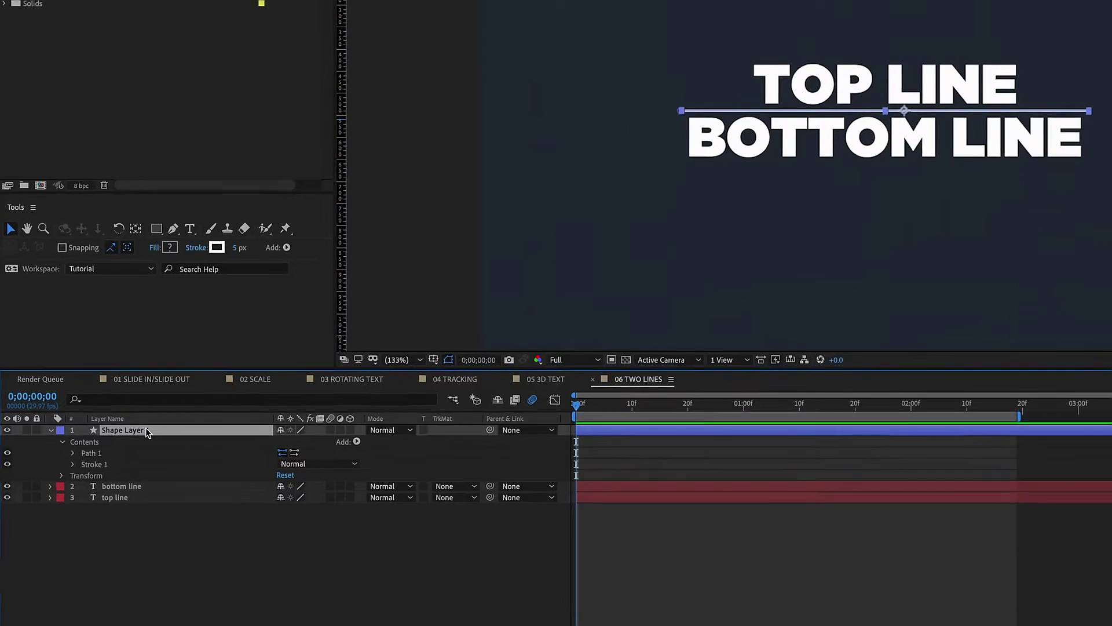
Step: Center the line's anchor point and horizontally center the line, BOTTOM LINE and TOP LINE
right_click(132, 498)
mouse_move(164, 482)
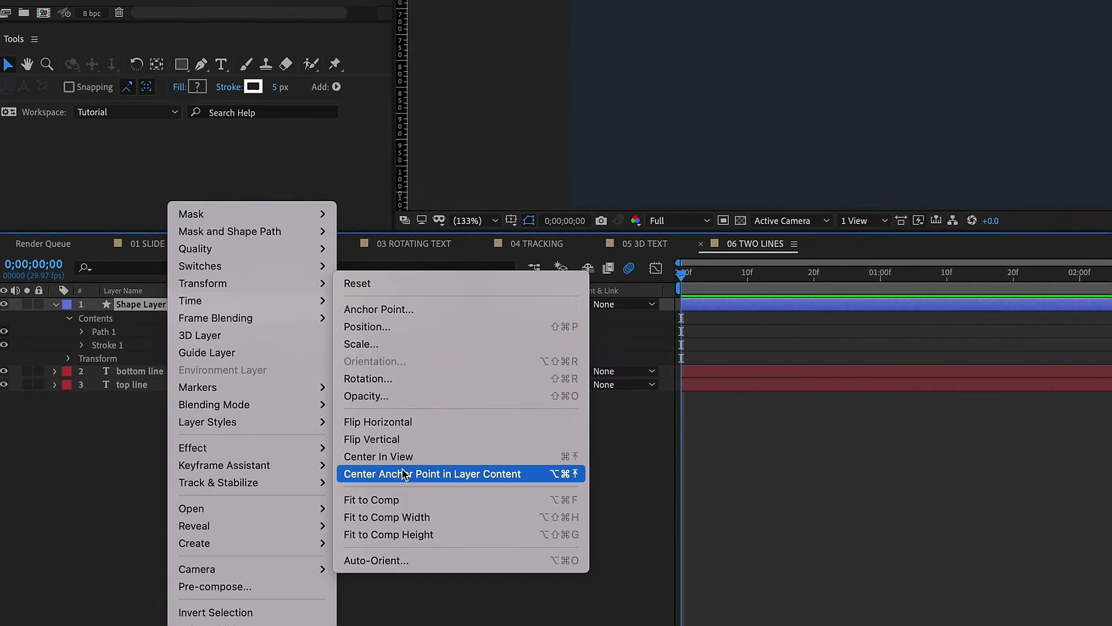
click(432, 474)
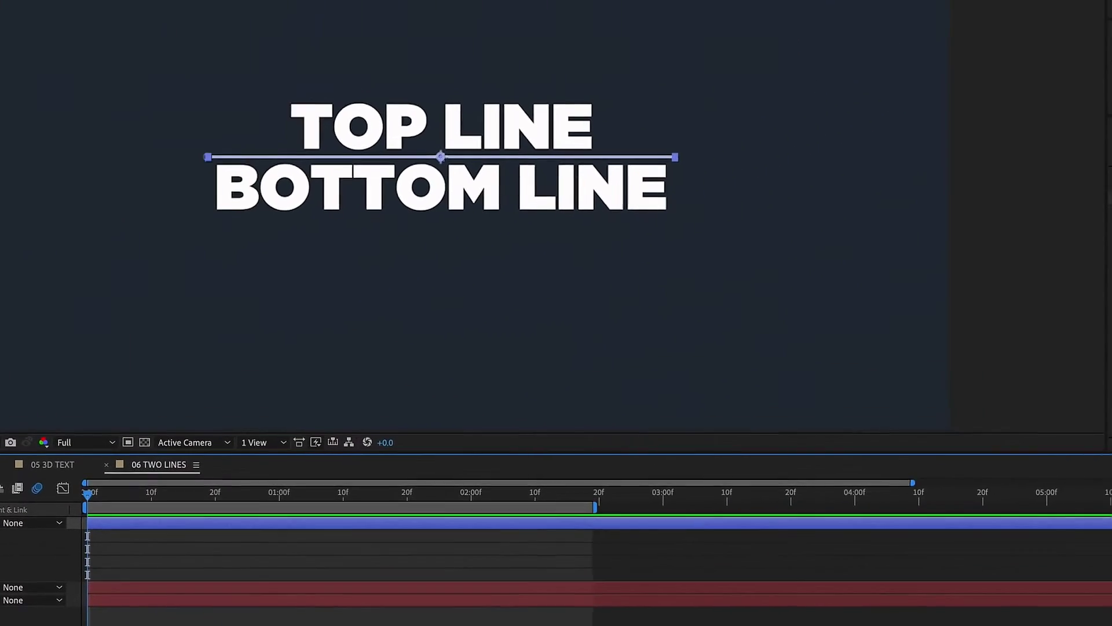
click(972, 135)
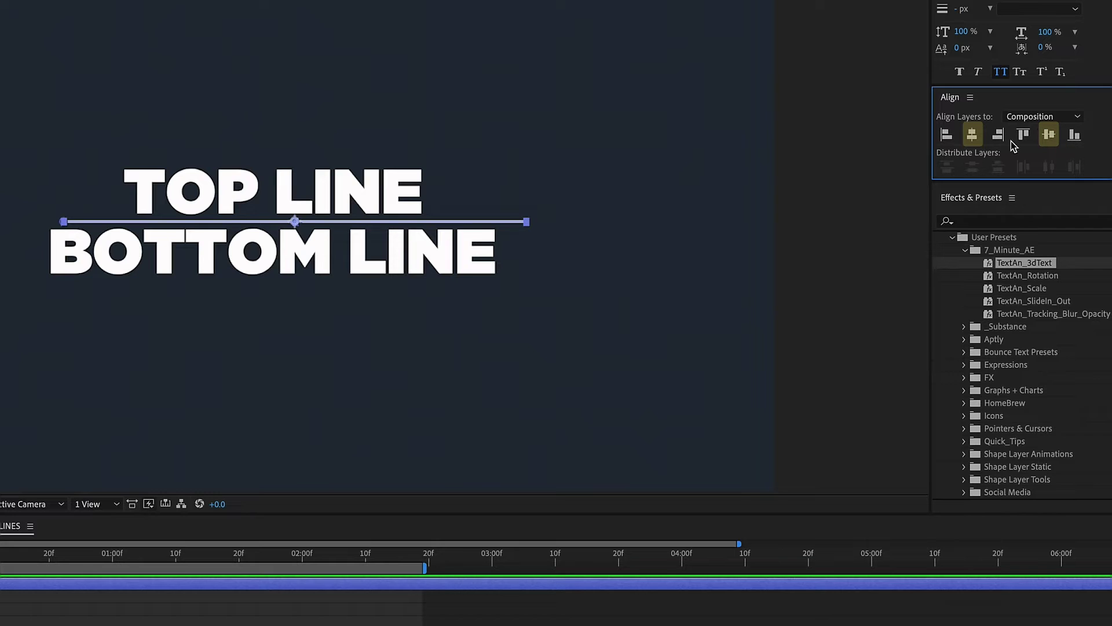
key(ctrl+Down)
click(974, 135)
key(ctrl+Down)
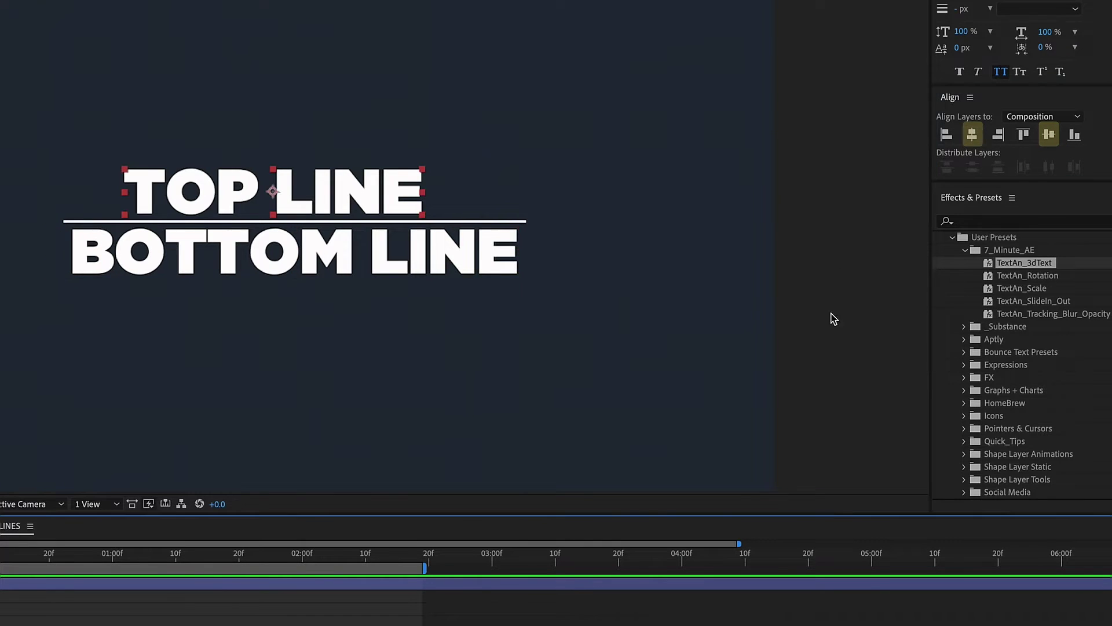
click(973, 137)
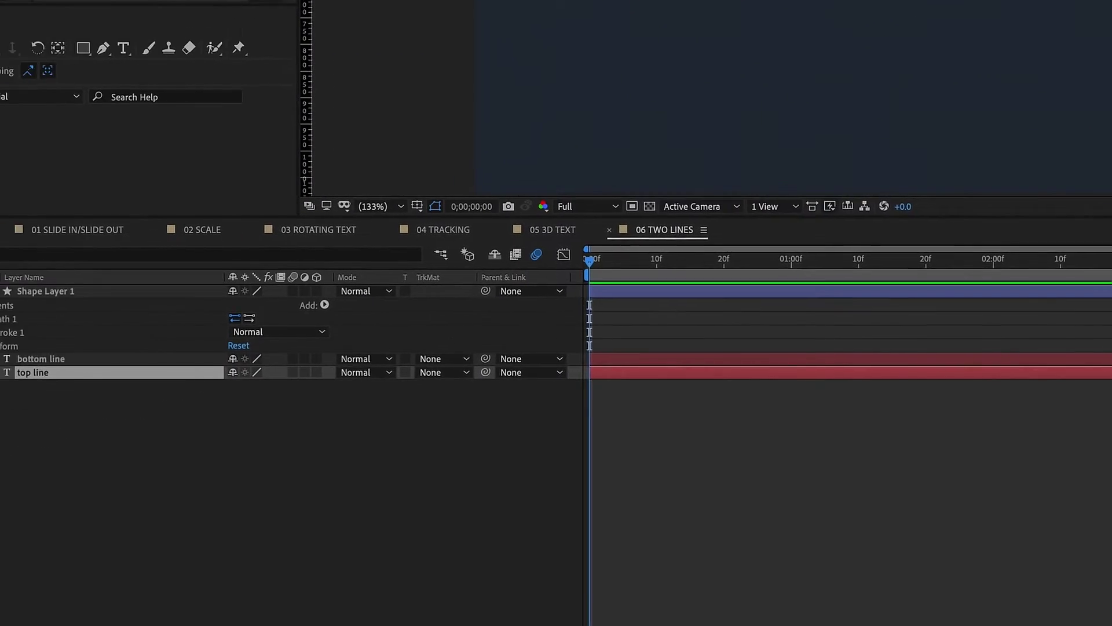
Step: Add Trim Paths to the line with Start and End at 50%, keyframed at frame 0
click(739, 243)
click(116, 258)
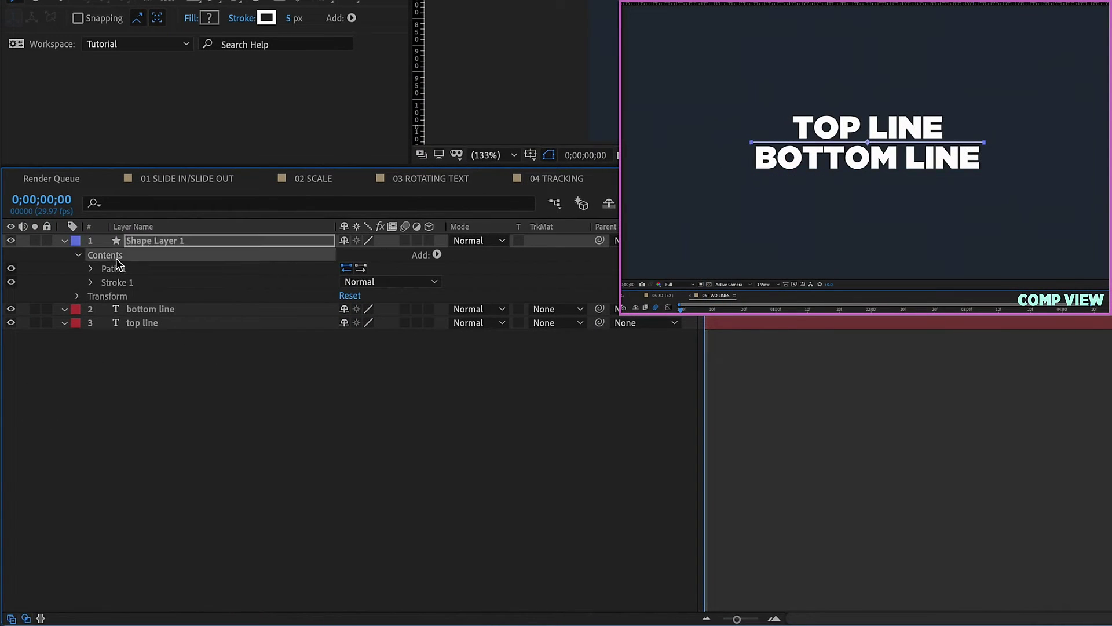
click(434, 255)
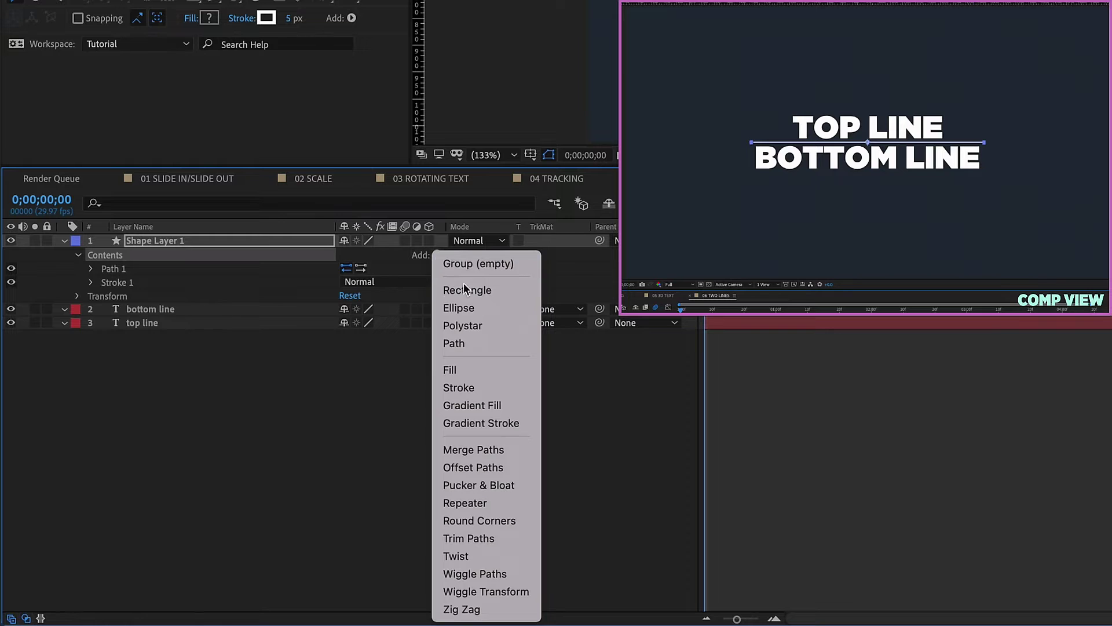
click(470, 538)
click(394, 436)
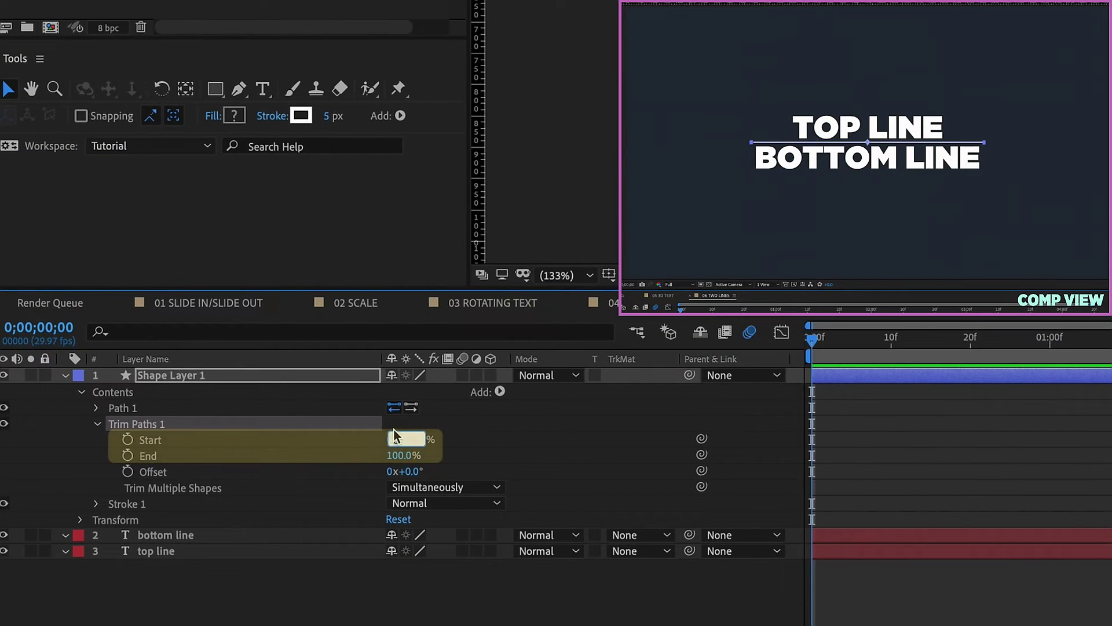
text(50)
click(401, 456)
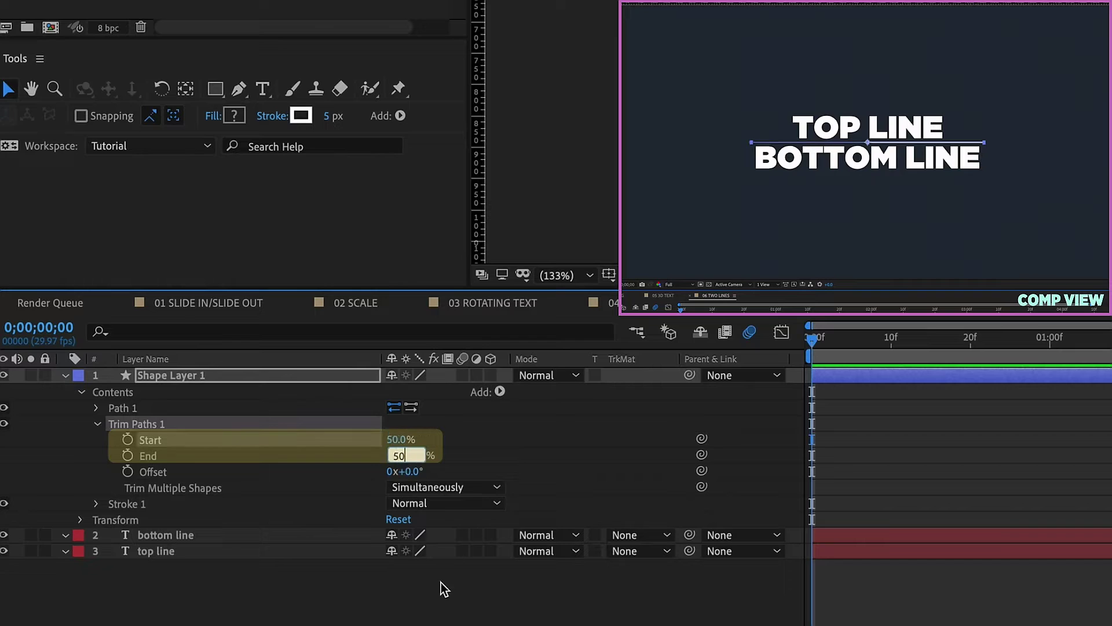
key(Return)
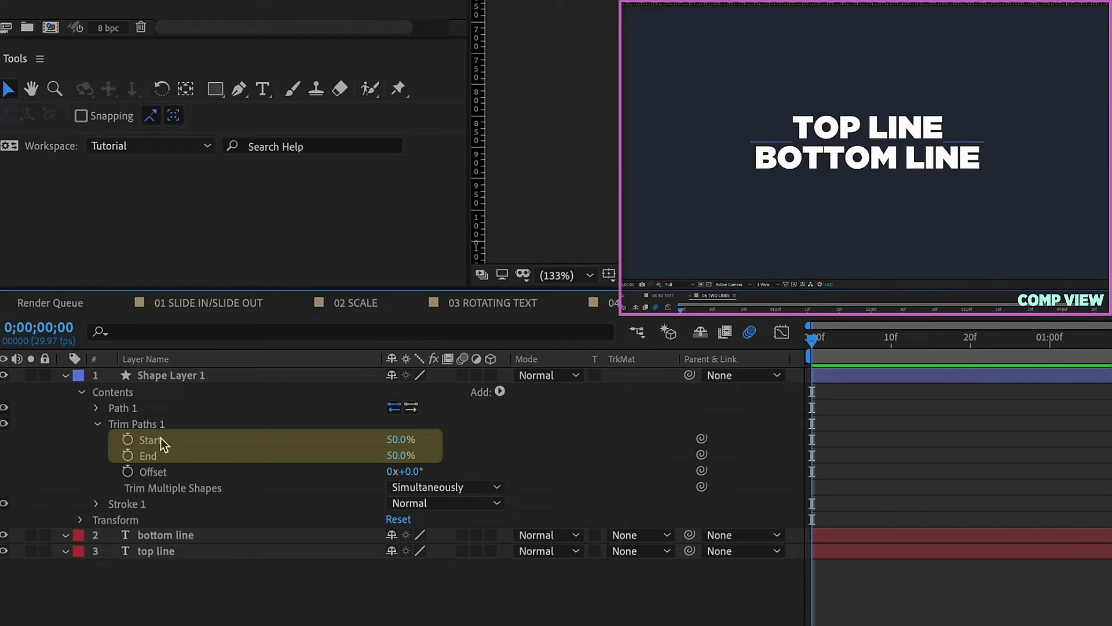
click(128, 440)
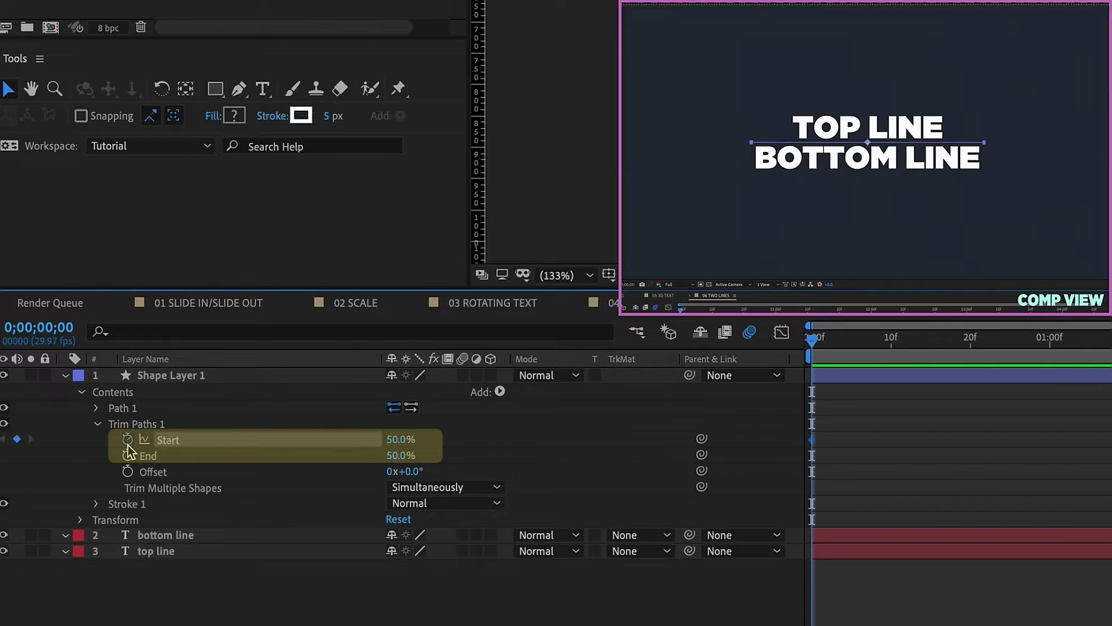
click(128, 455)
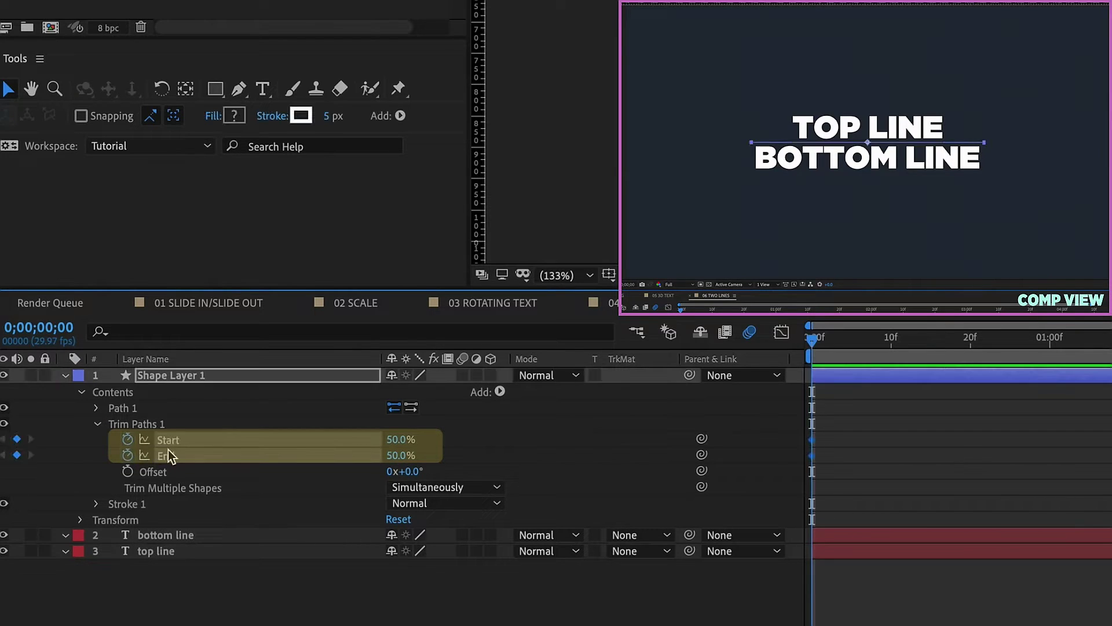
Step: At 20f set trim End to 100% and Start to 0%
click(973, 341)
click(467, 447)
click(234, 458)
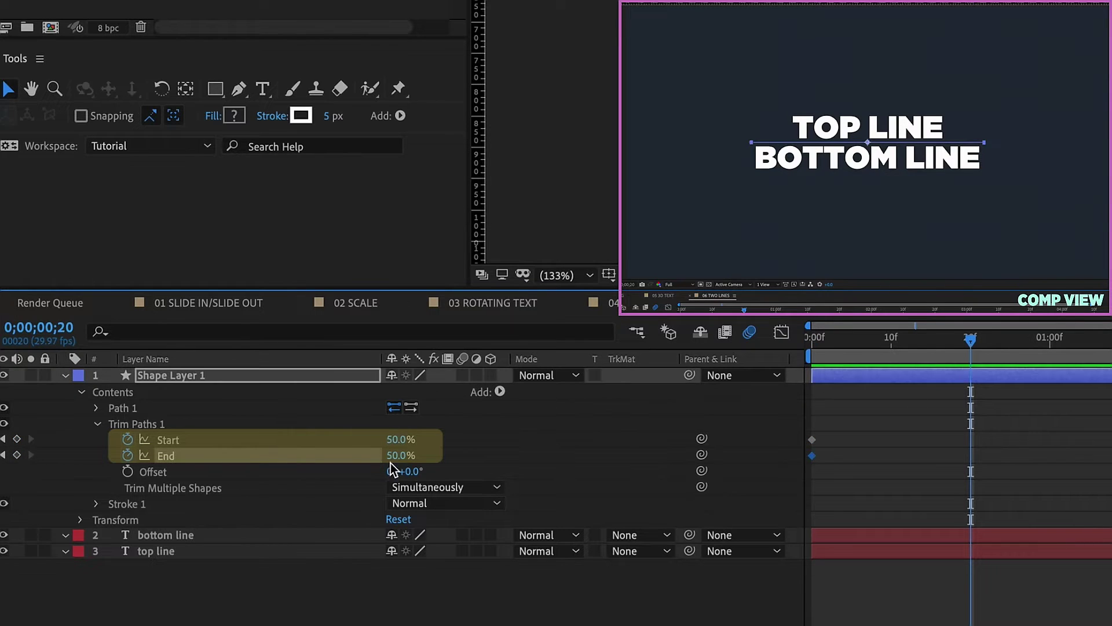
drag(400, 457, 620, 443)
click(485, 441)
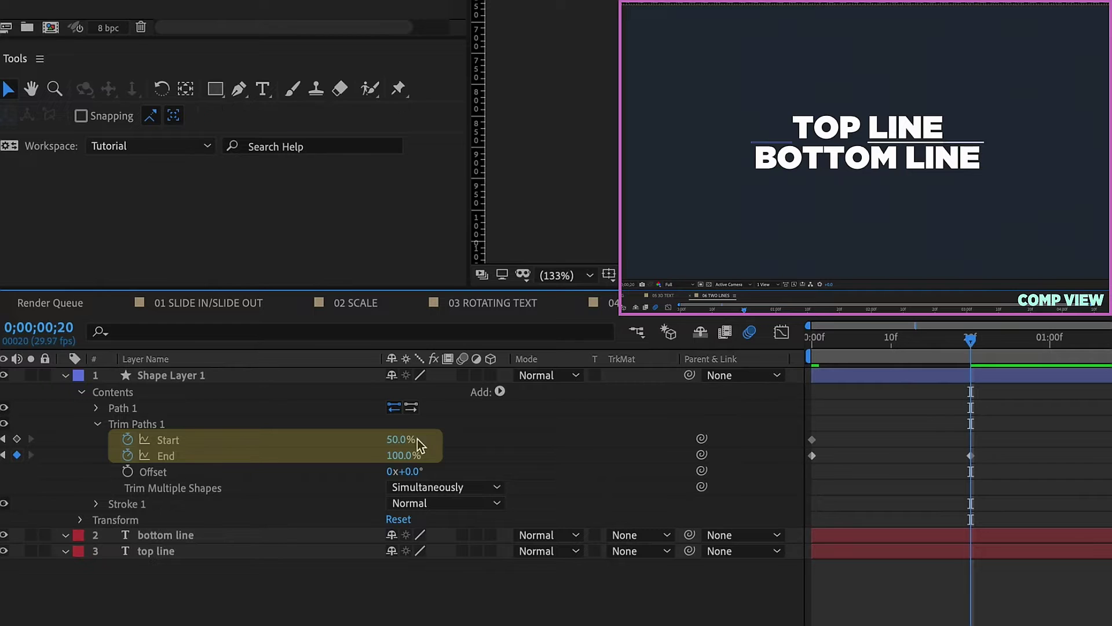
drag(401, 439, 180, 440)
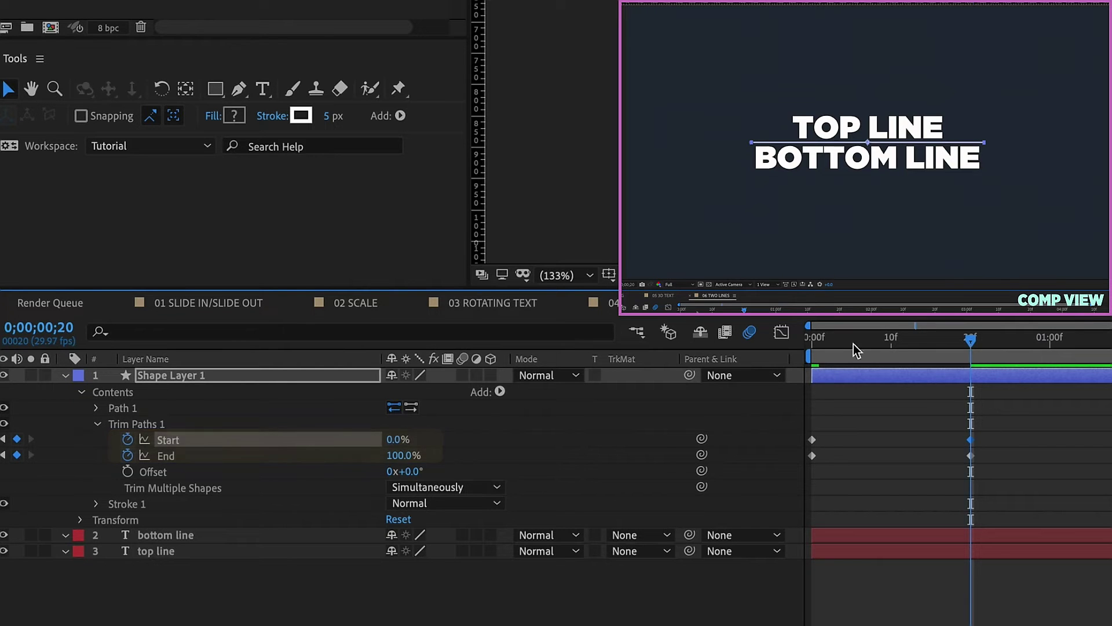
drag(827, 342, 812, 338)
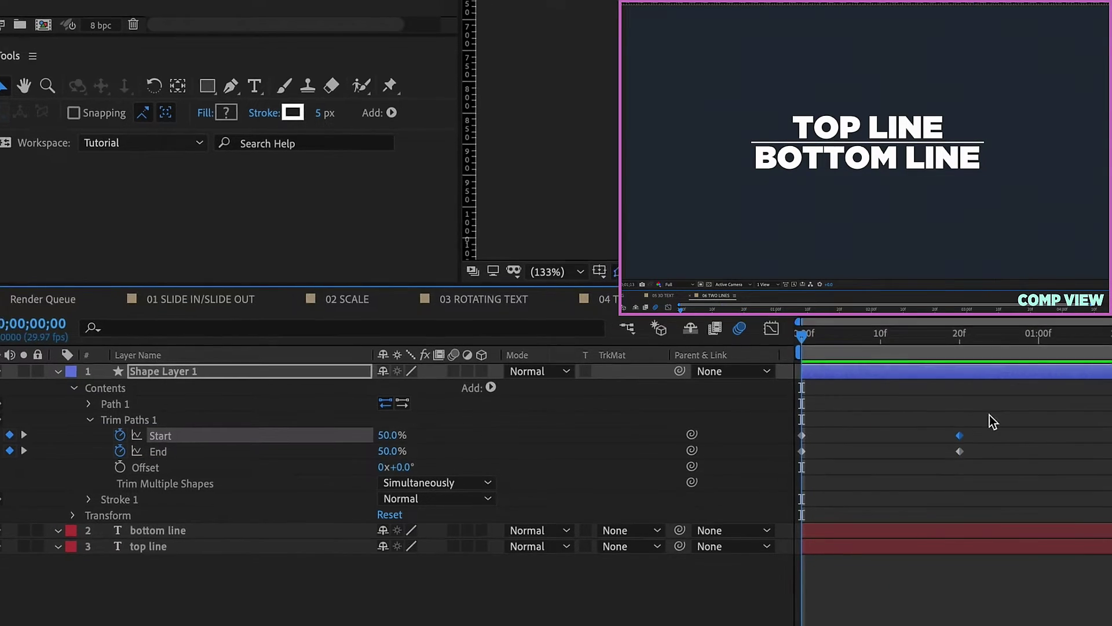
Step: Apply Easy Ease In to the 20f keyframes with 100% influence, then scrub to check
drag(1000, 428, 966, 466)
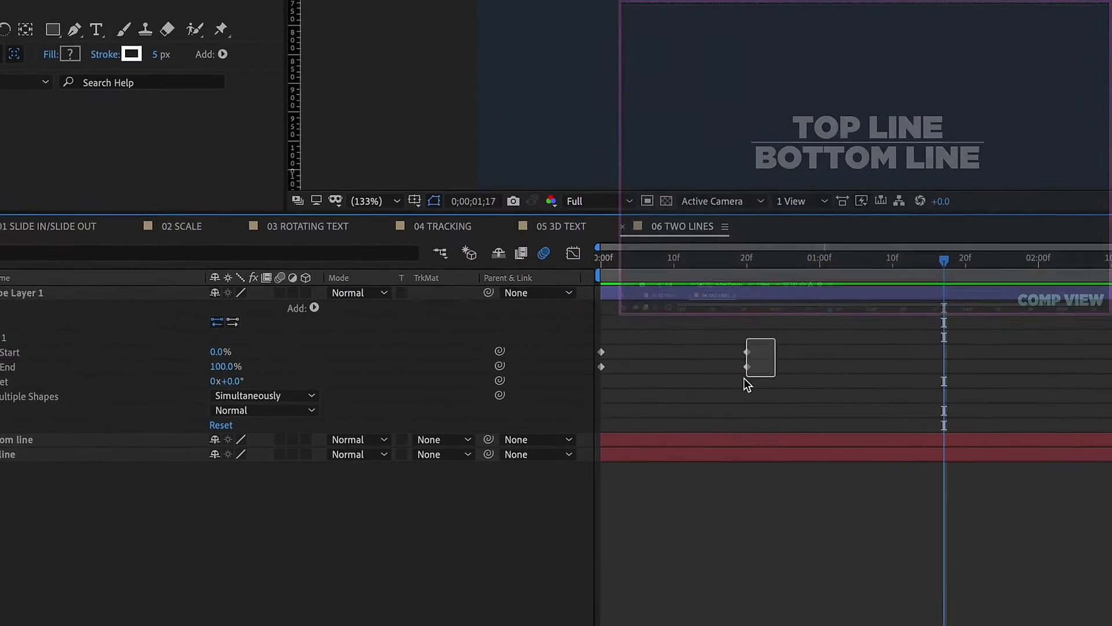
right_click(971, 456)
mouse_move(617, 512)
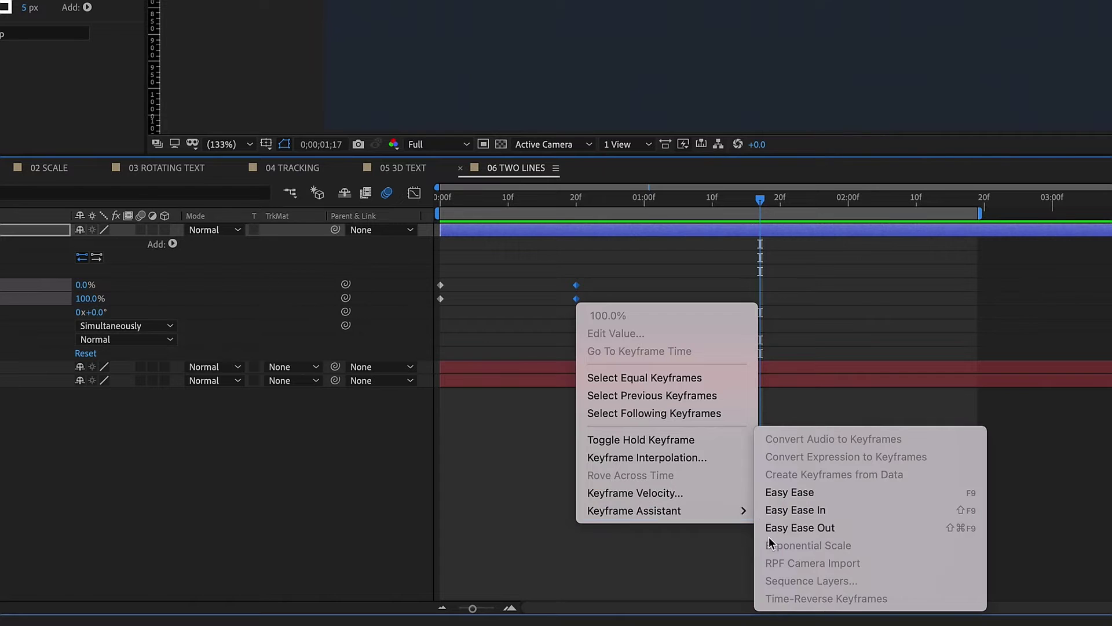
click(794, 509)
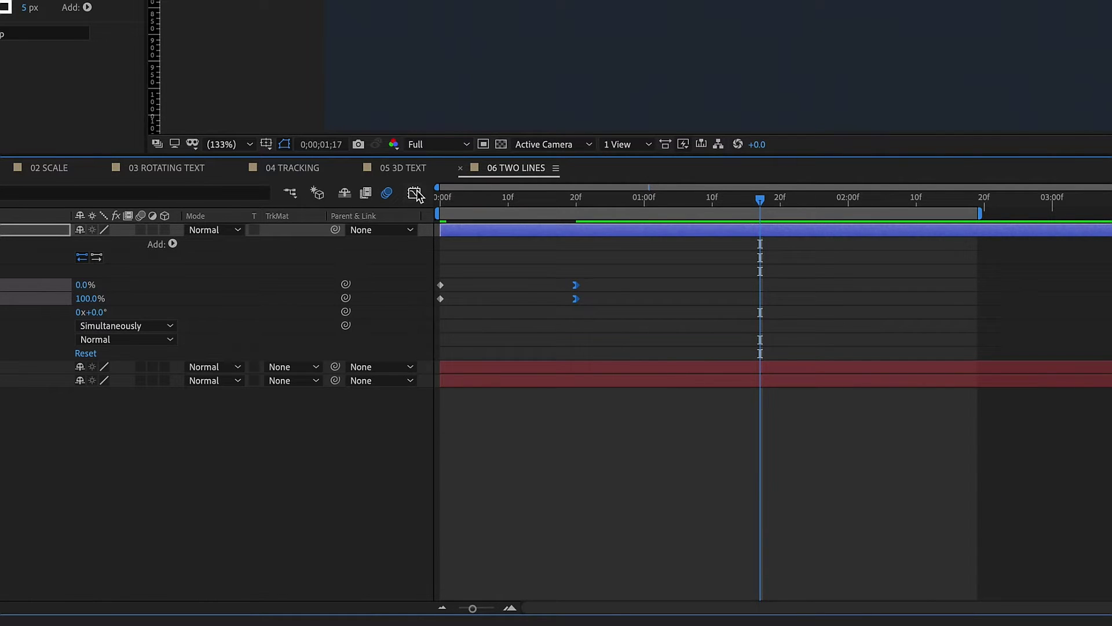
click(415, 193)
drag(553, 400, 464, 406)
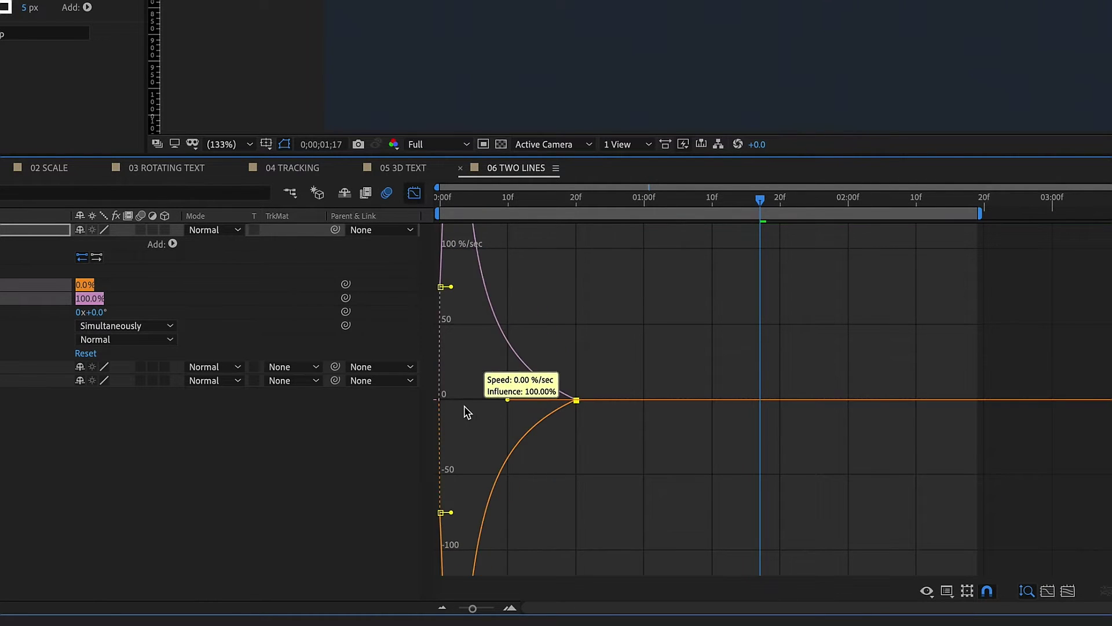
click(415, 193)
key(Home)
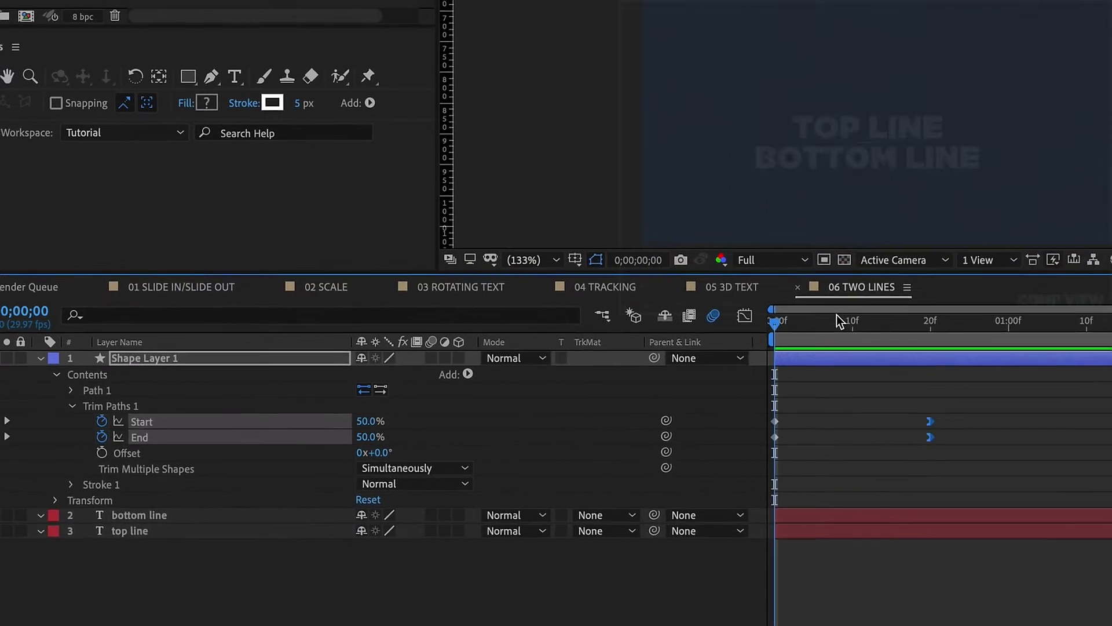
drag(966, 349, 780, 339)
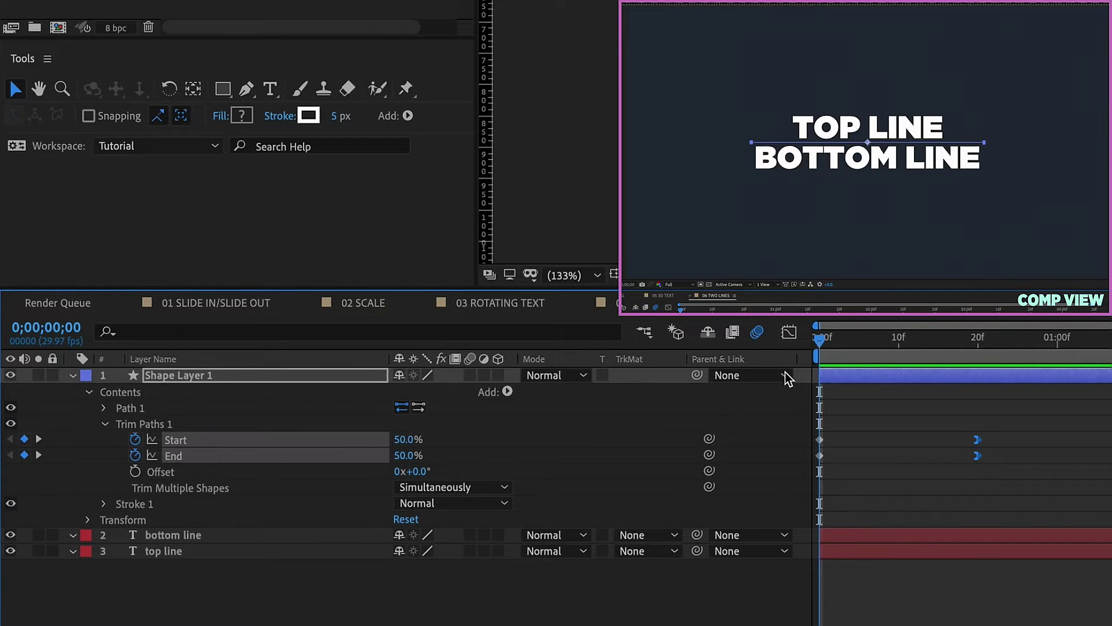
Step: Add a Position animator named IN to the top line layer, pushing TOP LINE down 134
click(73, 551)
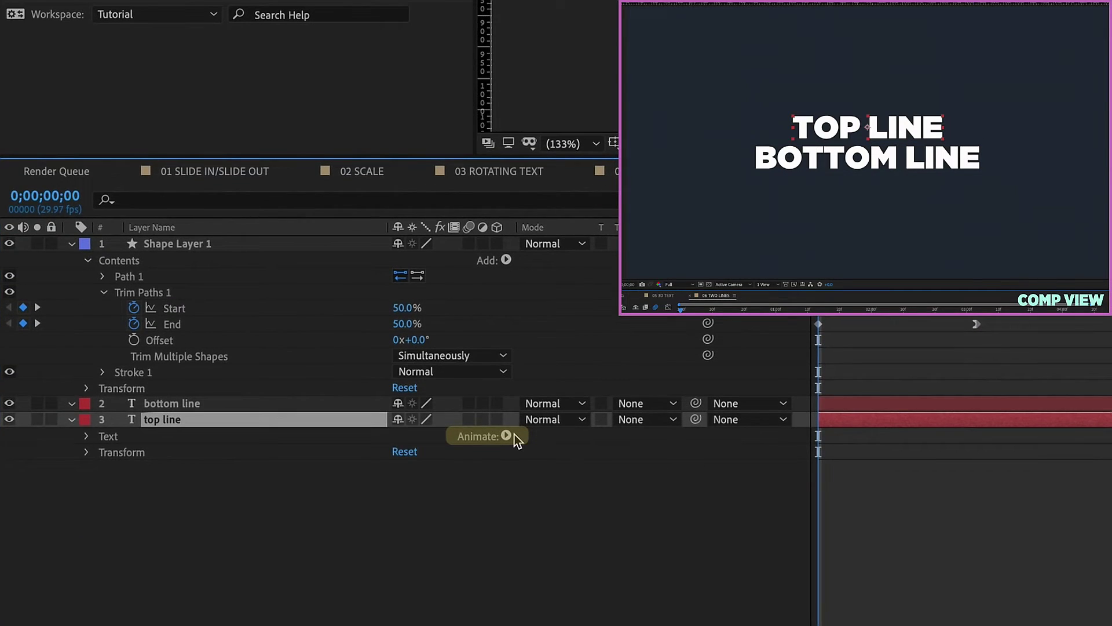
click(514, 434)
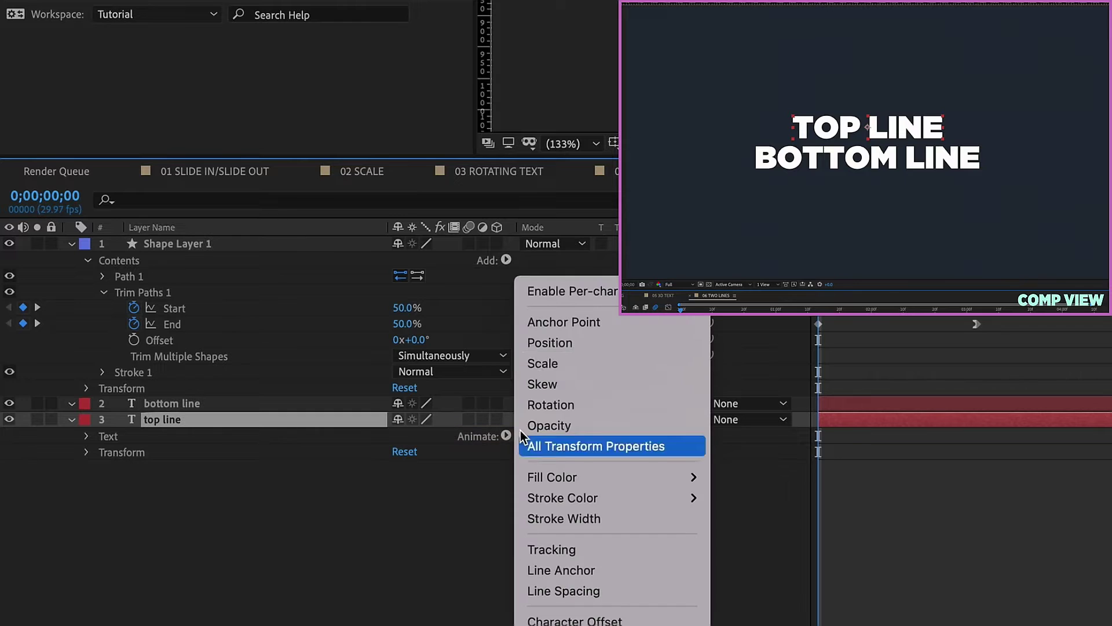
click(574, 345)
key(Return)
text(IN)
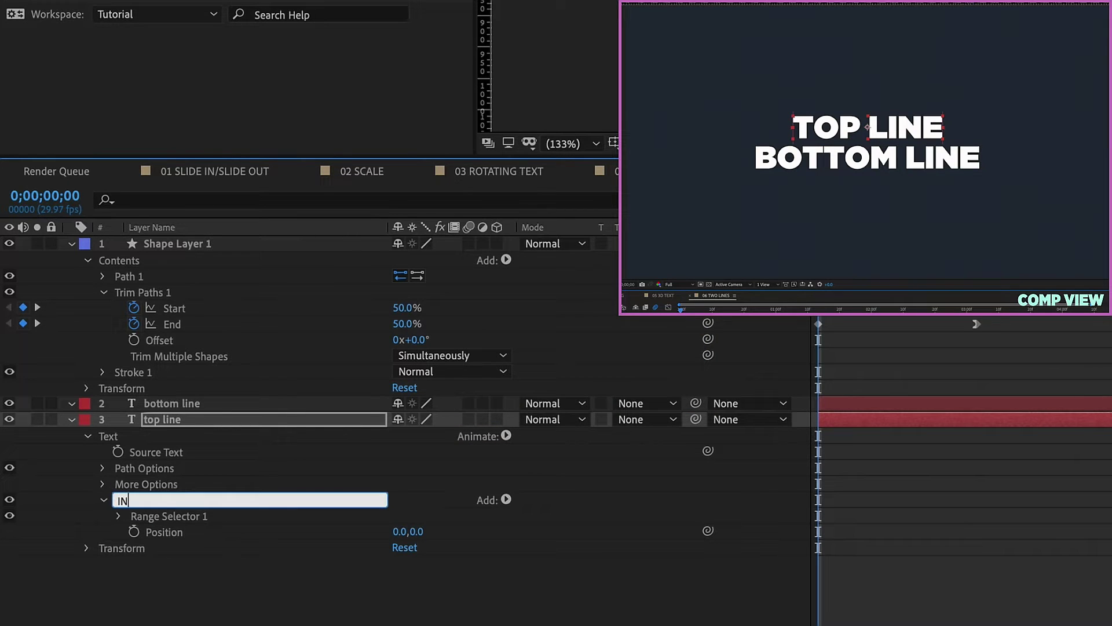
click(164, 532)
drag(417, 532, 551, 526)
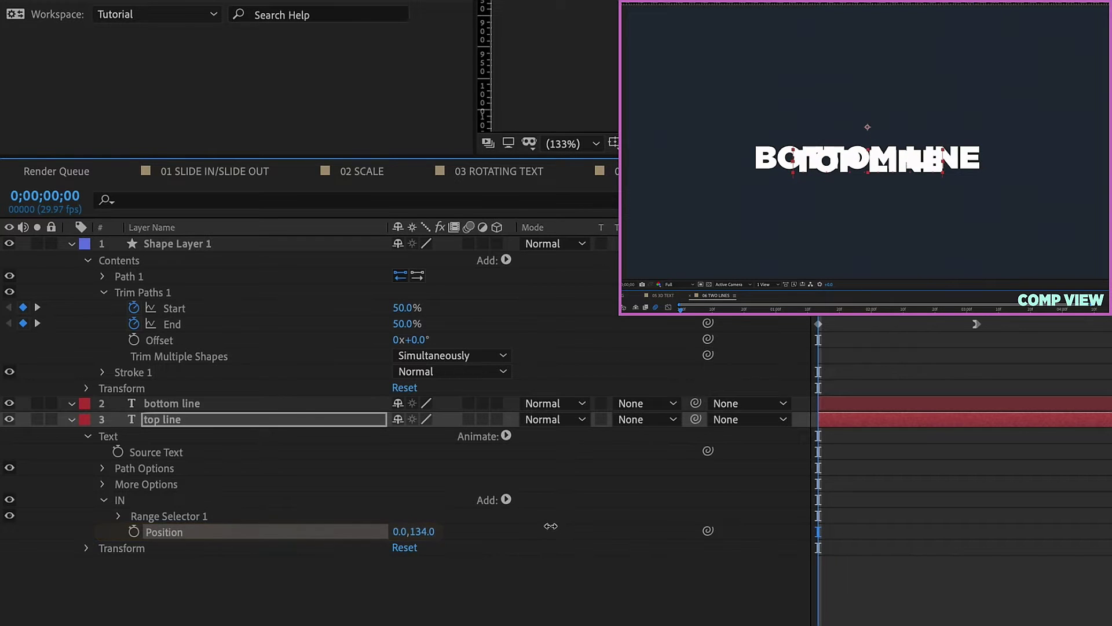
Step: Set the range selector Shape to Ramp Up and keyframe Offset from -100% to 100% at 20f
click(118, 516)
scroll(130, 541, down, 2)
click(131, 543)
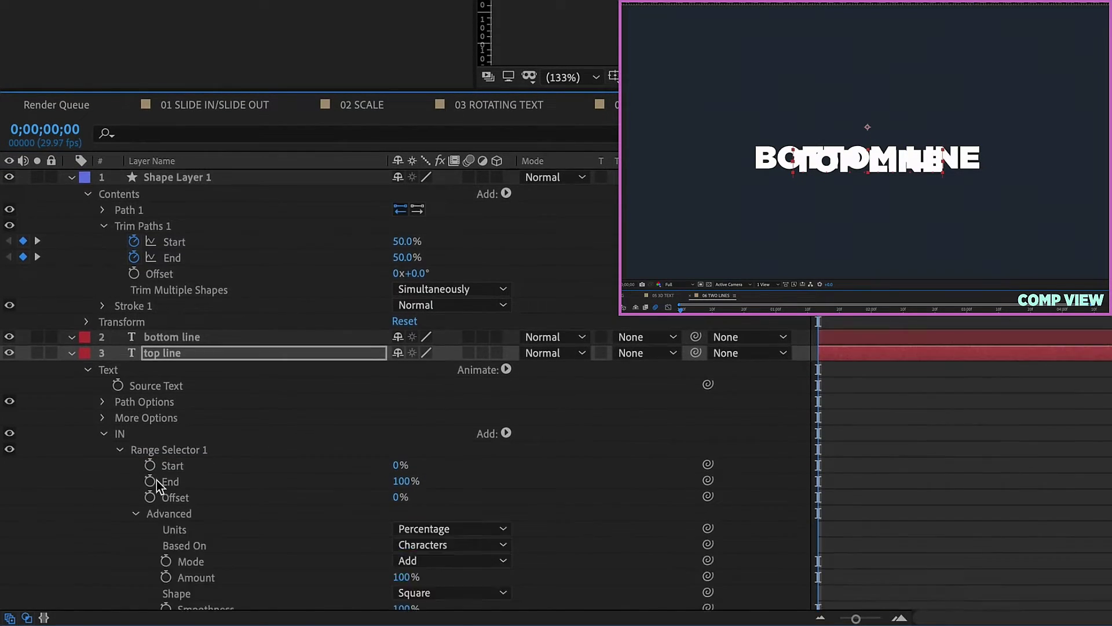
click(445, 542)
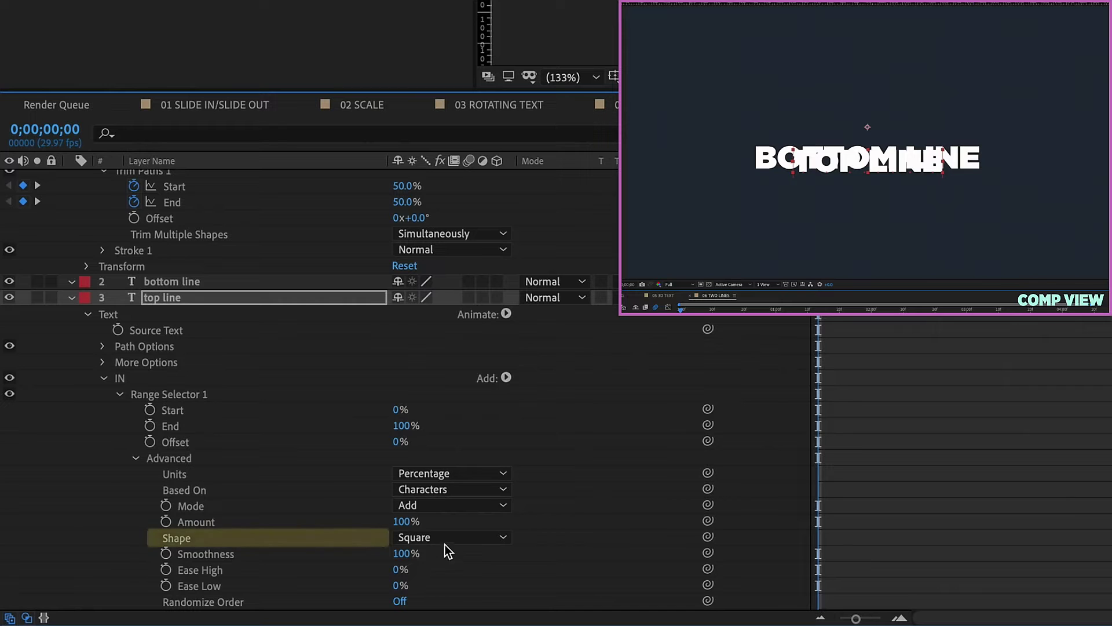
click(466, 524)
drag(400, 441, 146, 435)
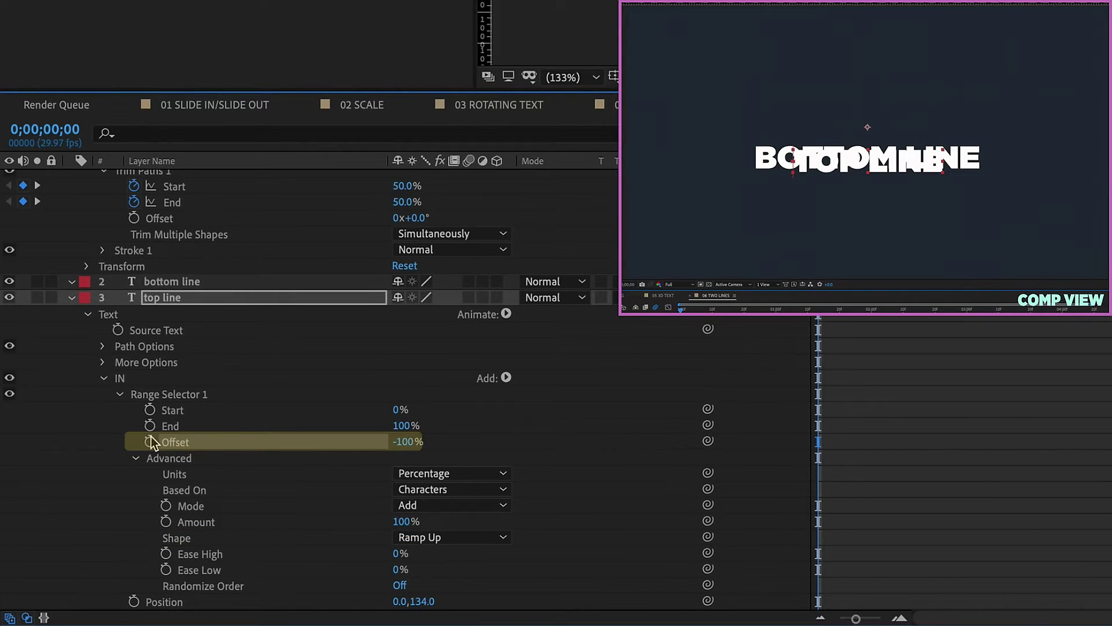
click(151, 442)
key(k)
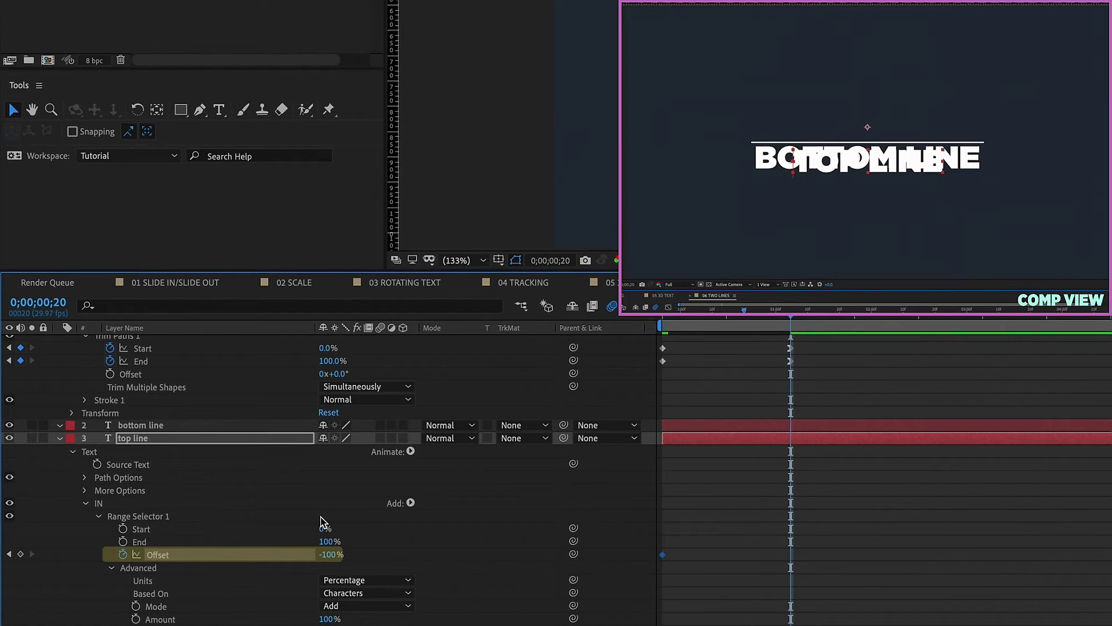
drag(348, 554, 371, 579)
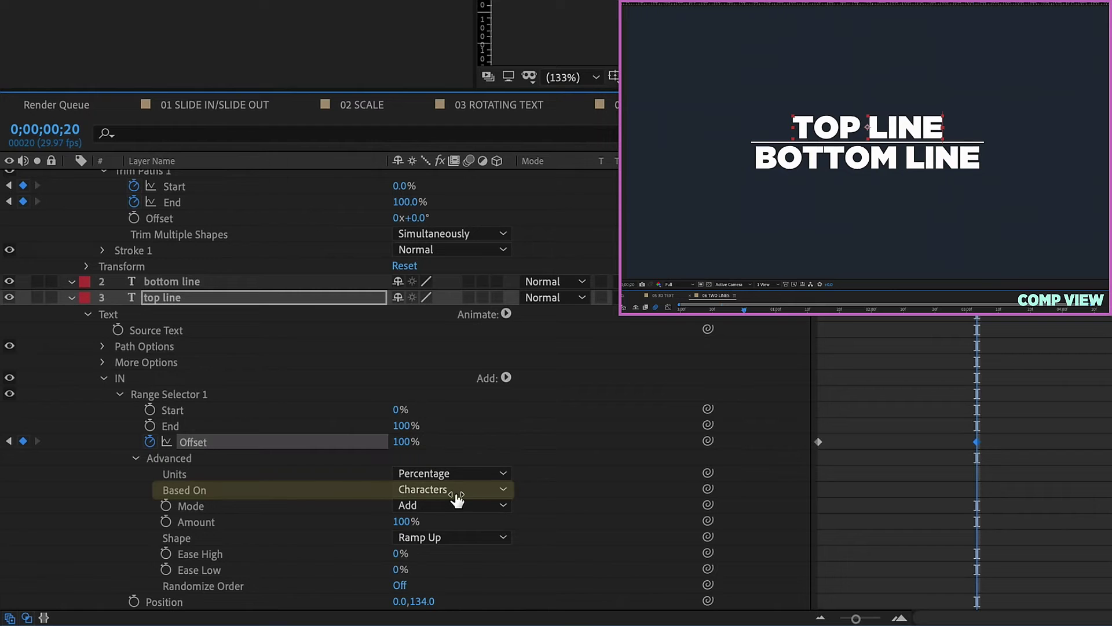
Step: Base the text range on Lines and adjust Ease Low while previewing
click(457, 502)
click(441, 572)
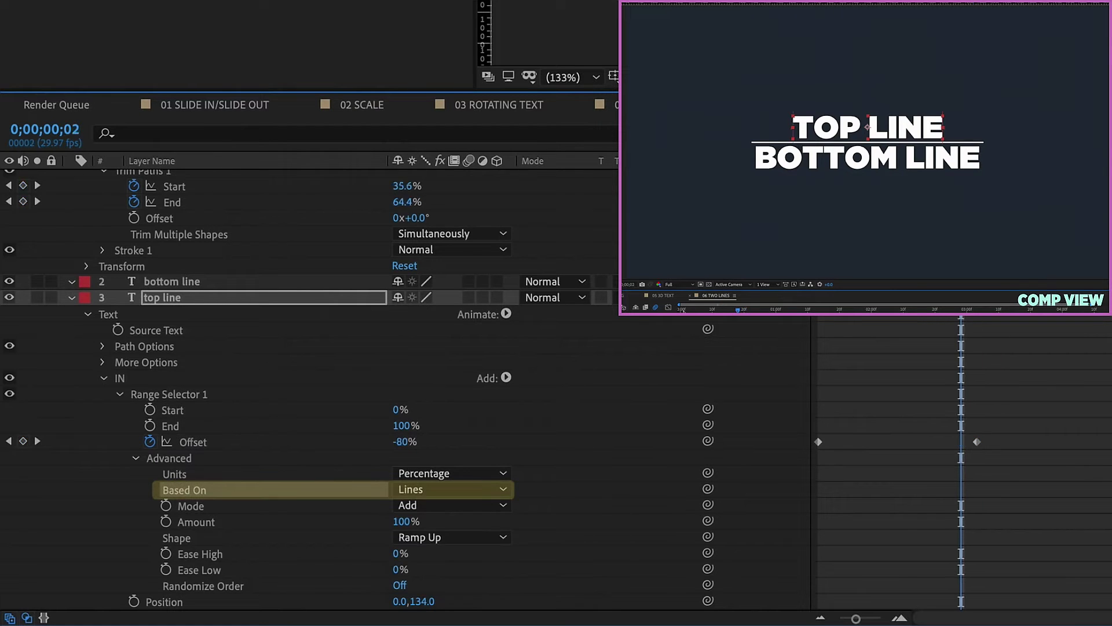
key(space)
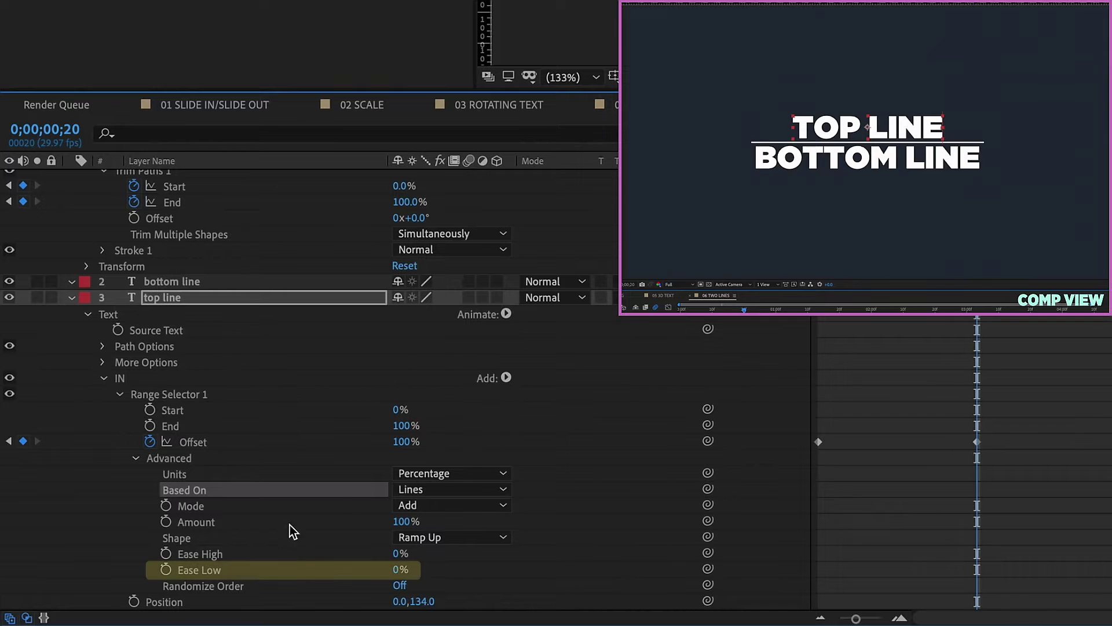
click(233, 572)
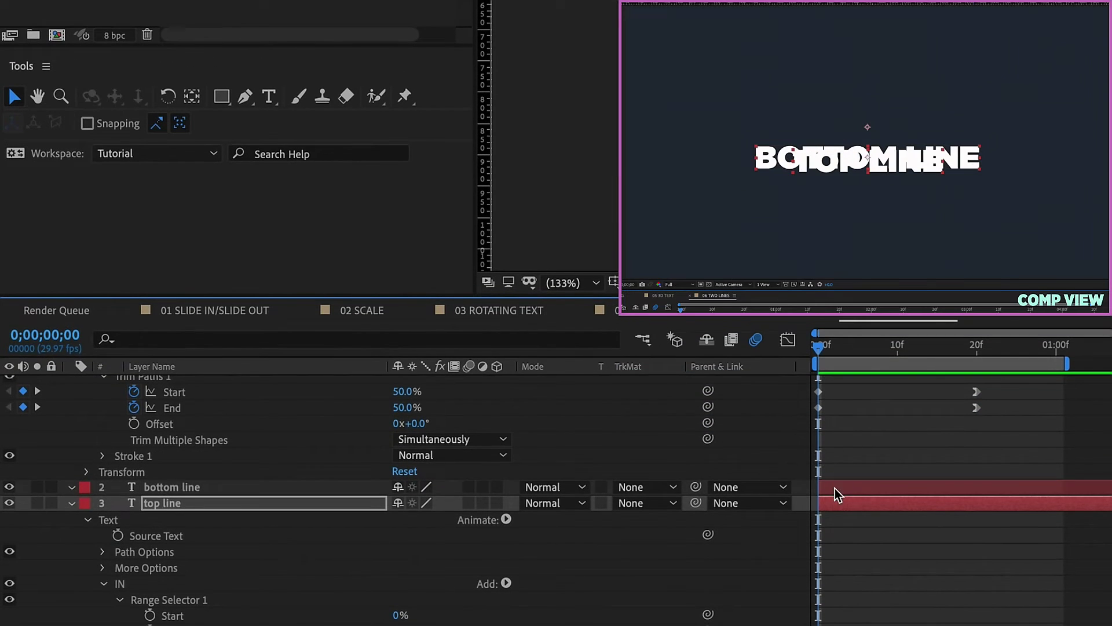
Step: Make both text layers start at frame 5, then preview and scrub the title animation
shift+click(835, 493)
scroll(837, 478, up, 1)
drag(820, 351, 858, 350)
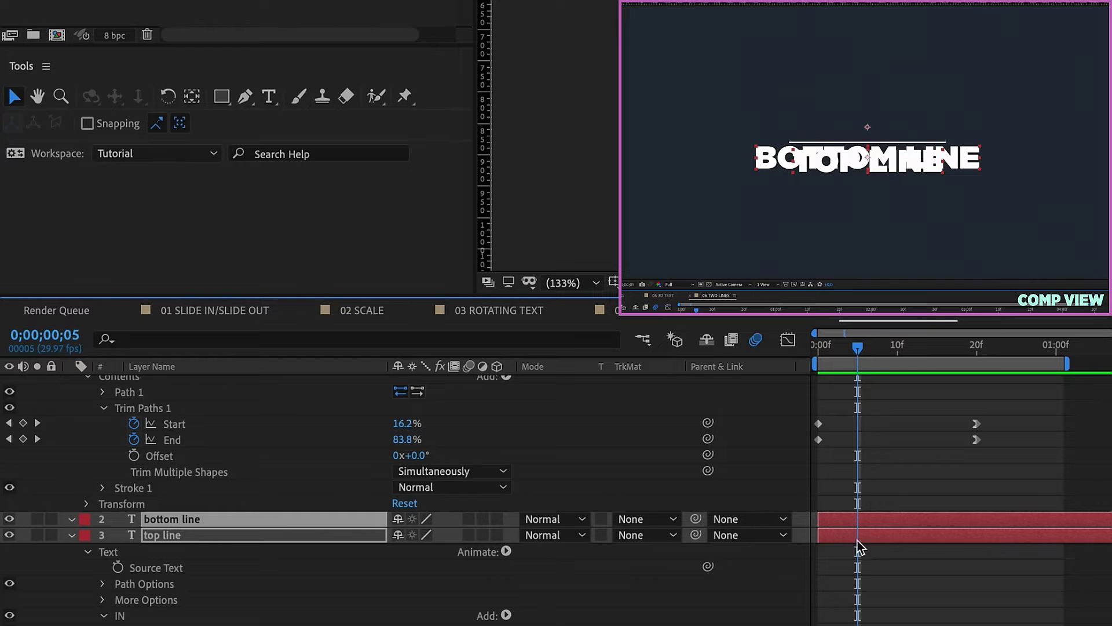
drag(853, 516, 886, 512)
key(space)
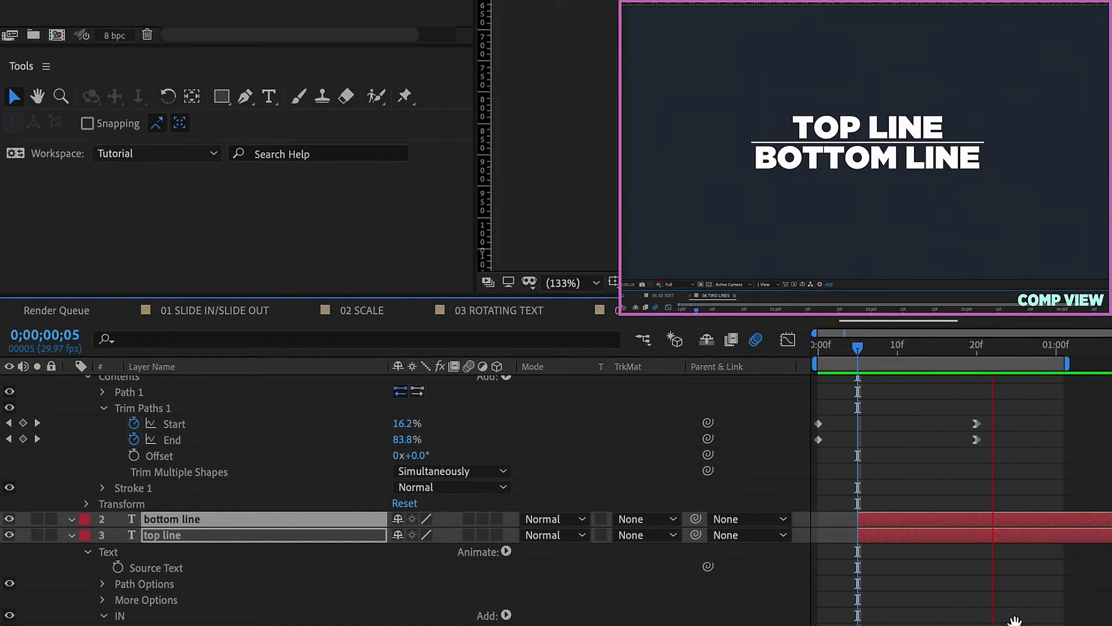
key(space)
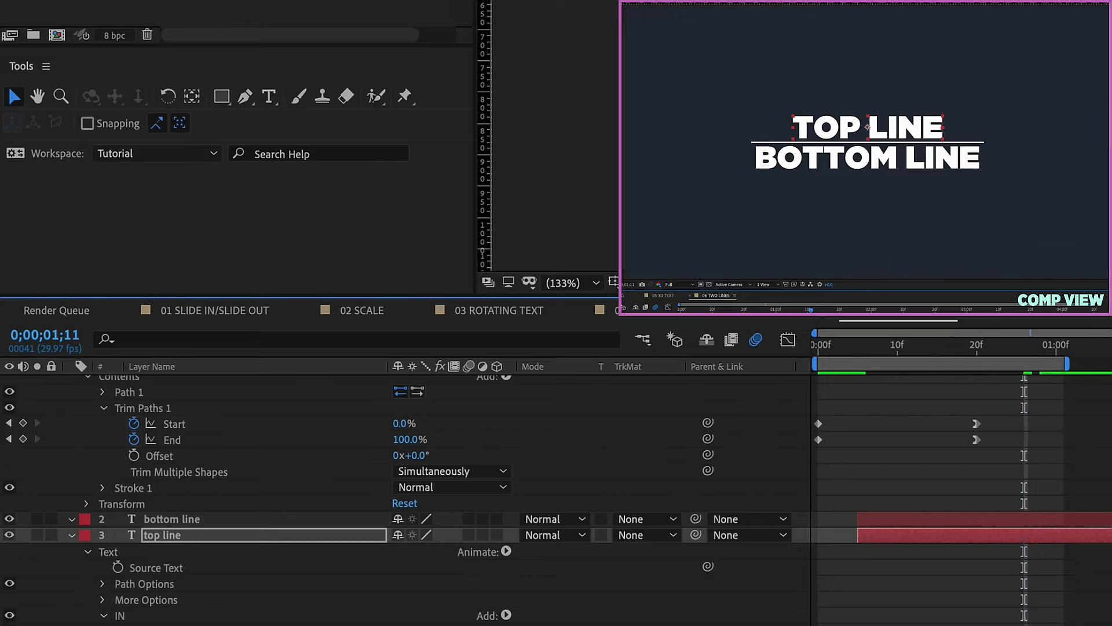
drag(1005, 349, 1065, 350)
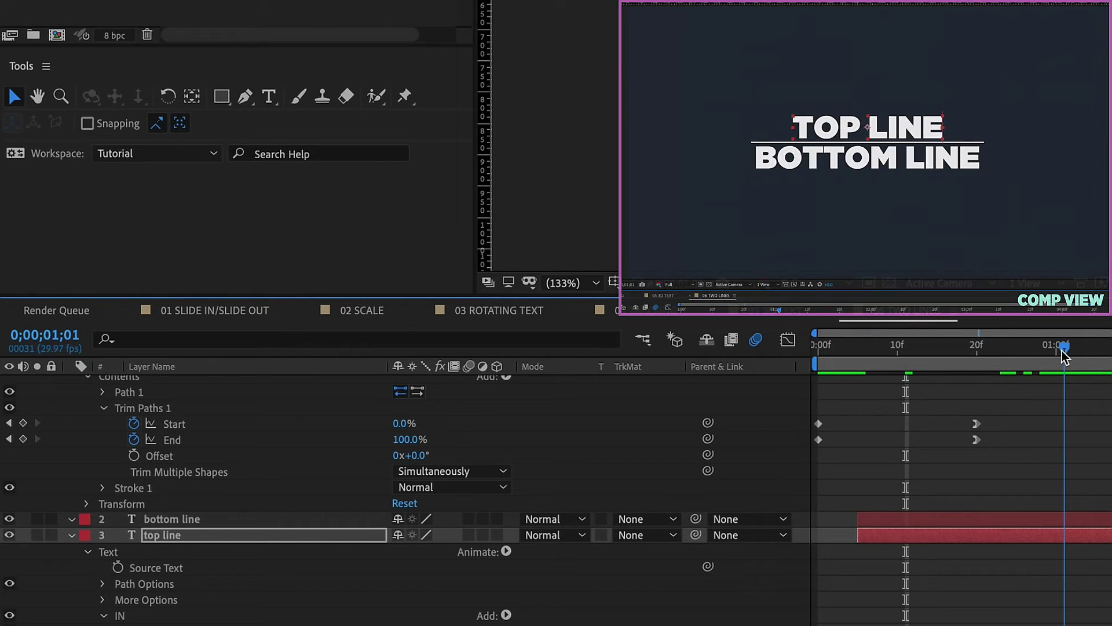
Step: Mask the top line layer, pull the mask's bottom edge to the divider, and scrub to check
right_click(975, 536)
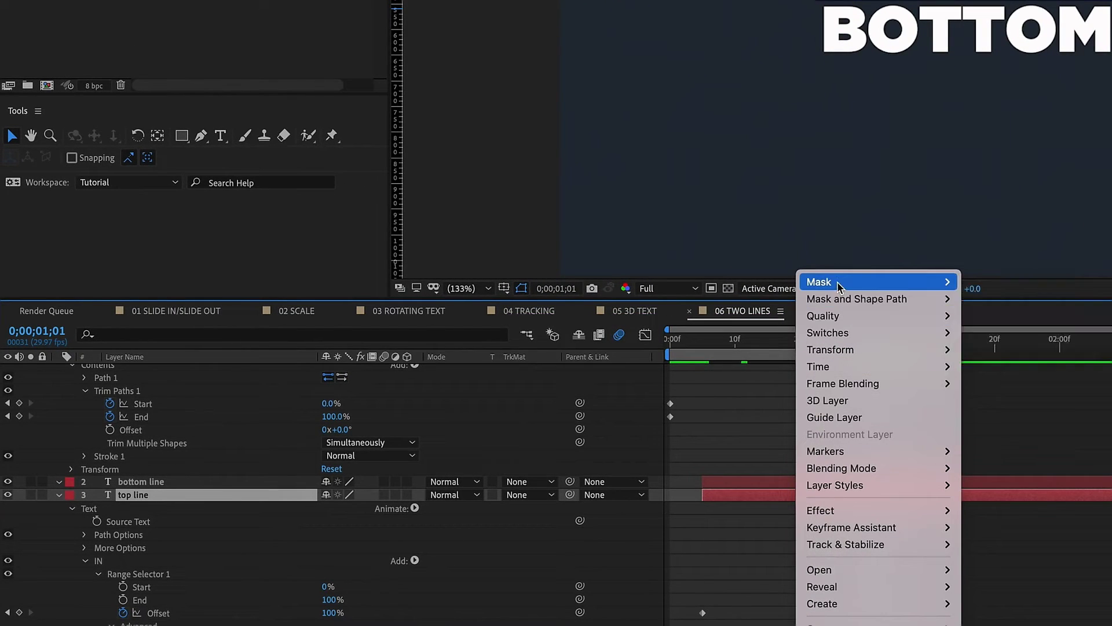
mouse_move(839, 286)
click(993, 282)
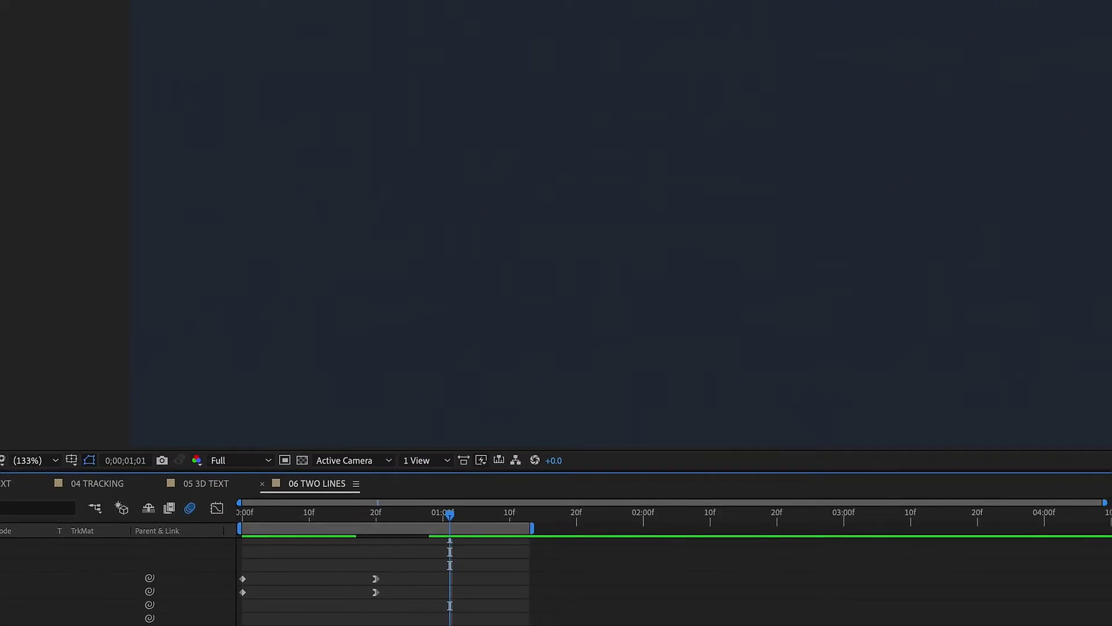
key(space)
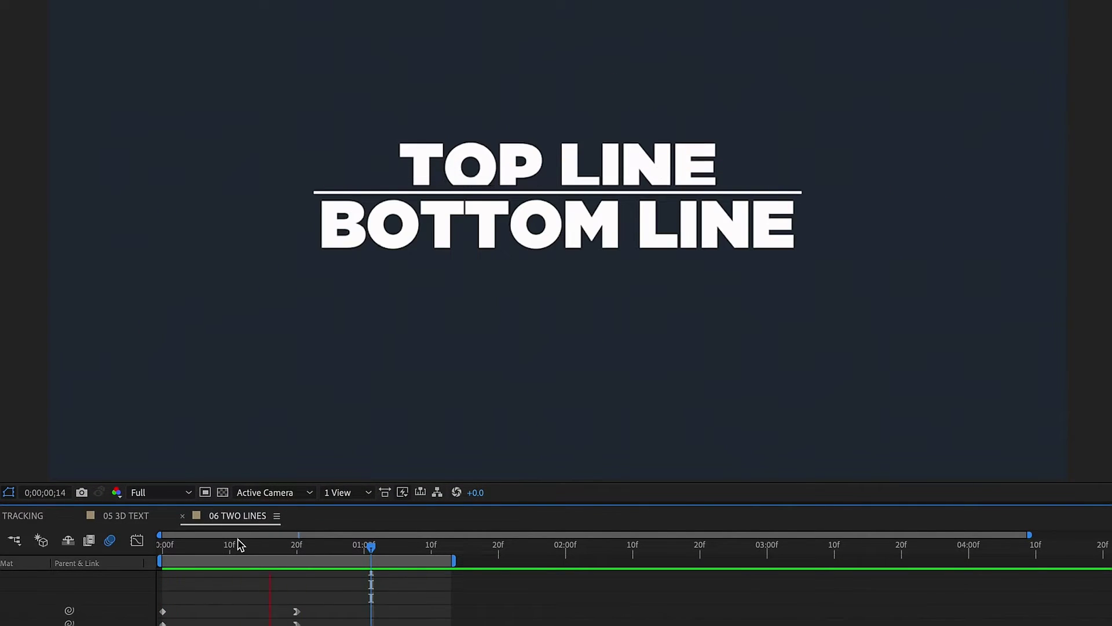
drag(194, 547, 341, 547)
drag(371, 585, 344, 585)
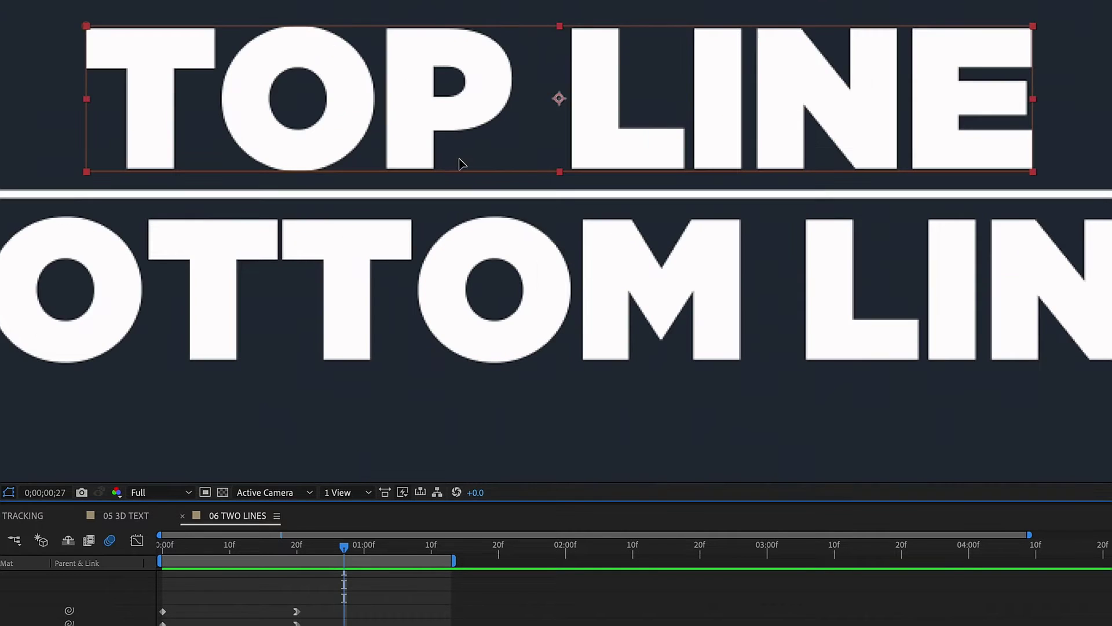
drag(480, 178, 480, 201)
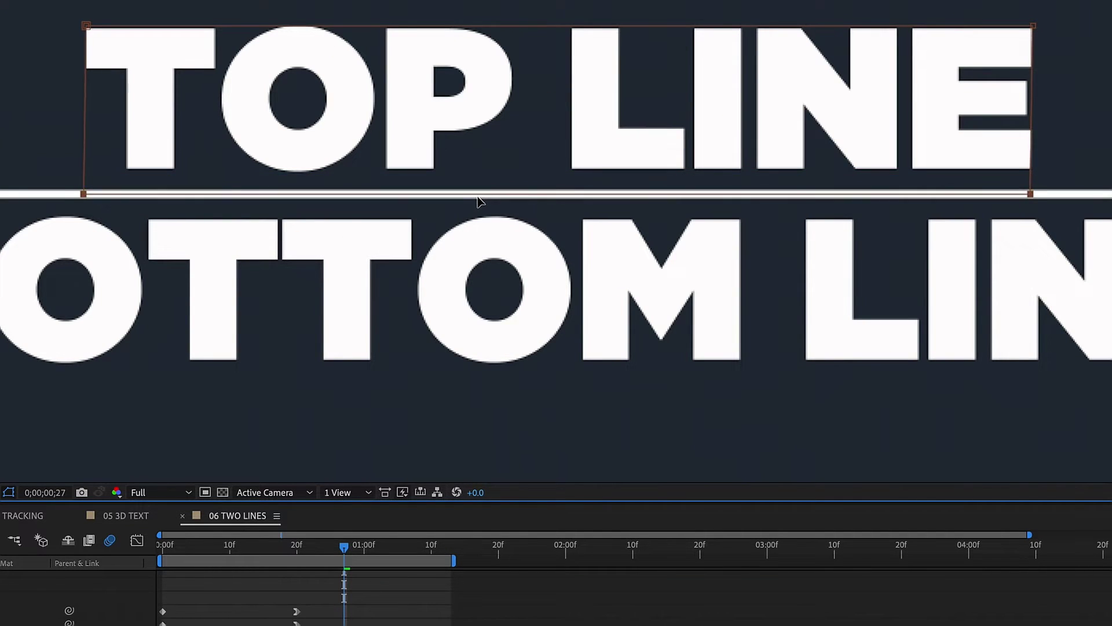
click(210, 552)
drag(234, 562, 199, 574)
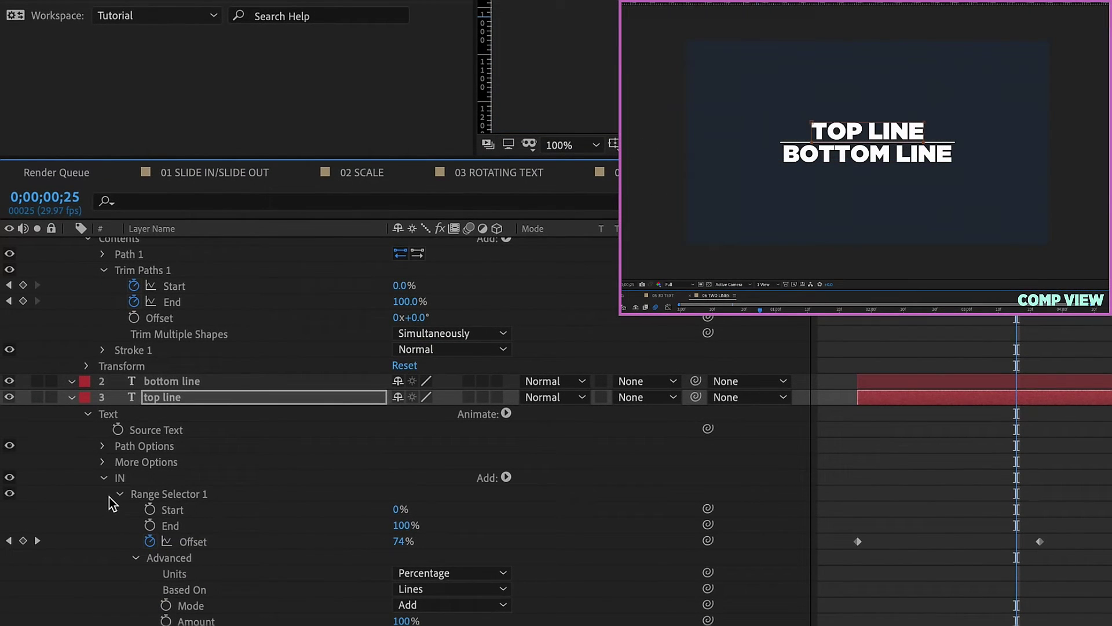
Step: Copy the IN animator from top line and paste it onto bottom line at its in point
click(104, 478)
click(124, 503)
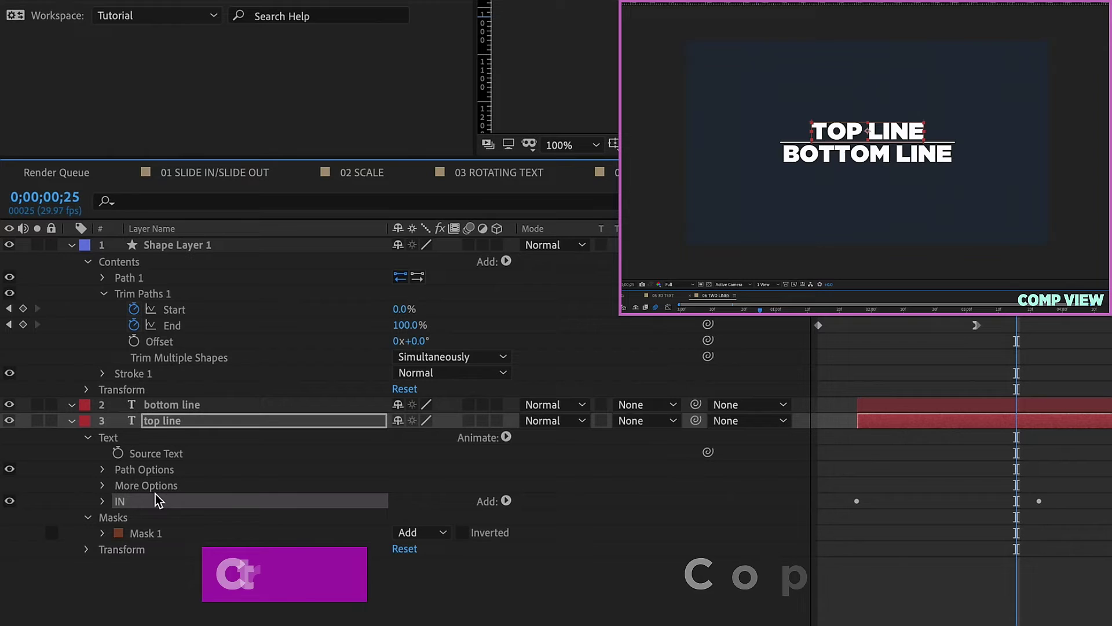
click(925, 406)
key(i)
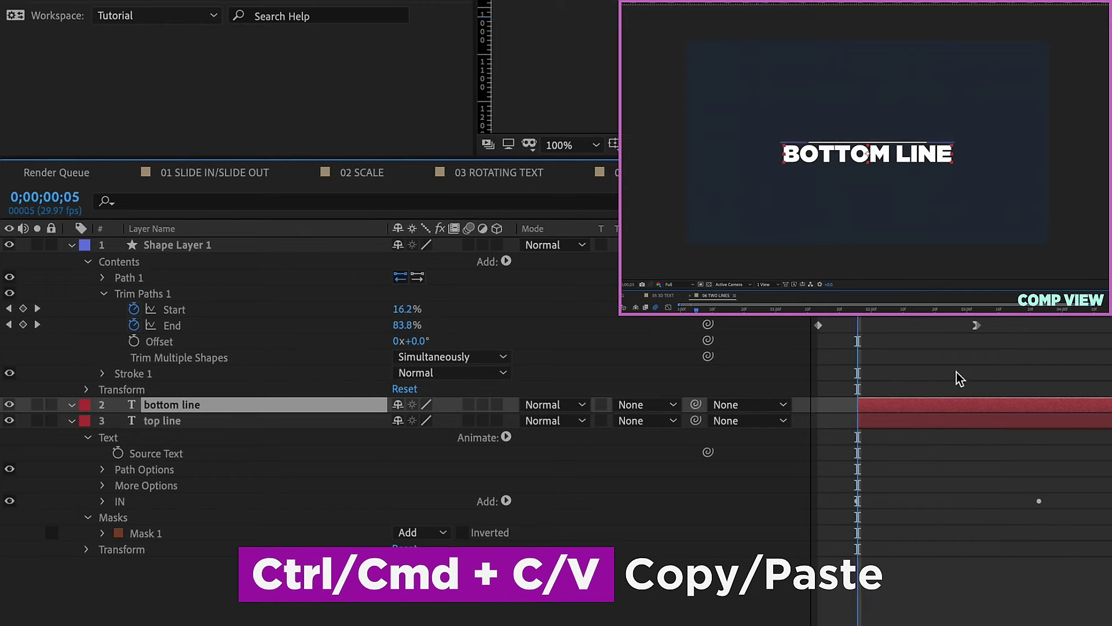
key(ctrl+v)
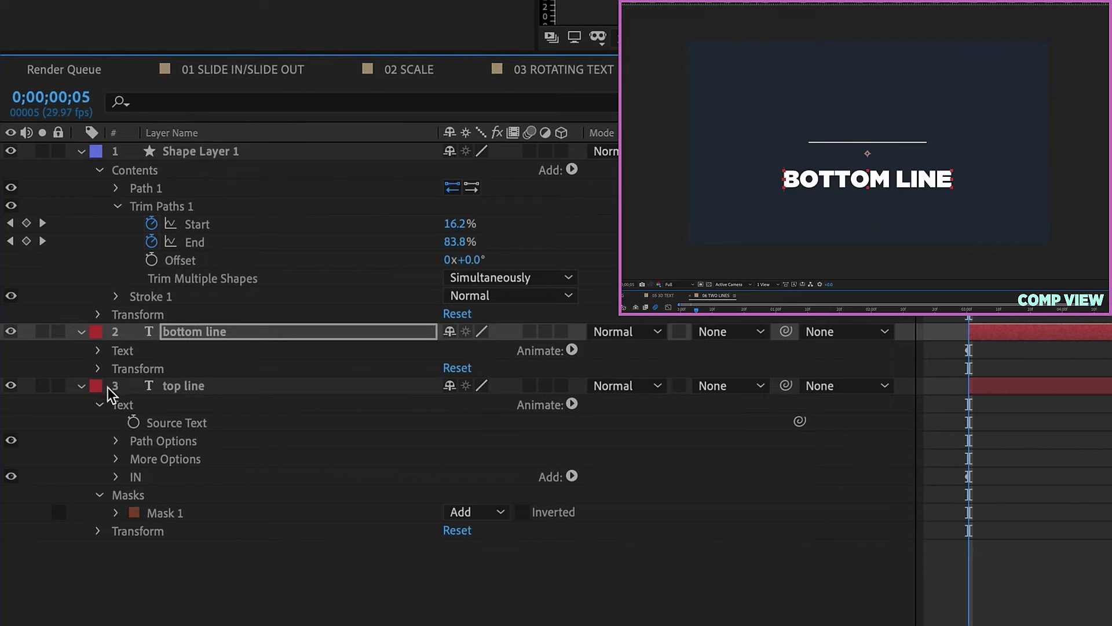
Step: Set the pasted IN animator's Position Y to -135 on bottom line
click(96, 352)
click(116, 422)
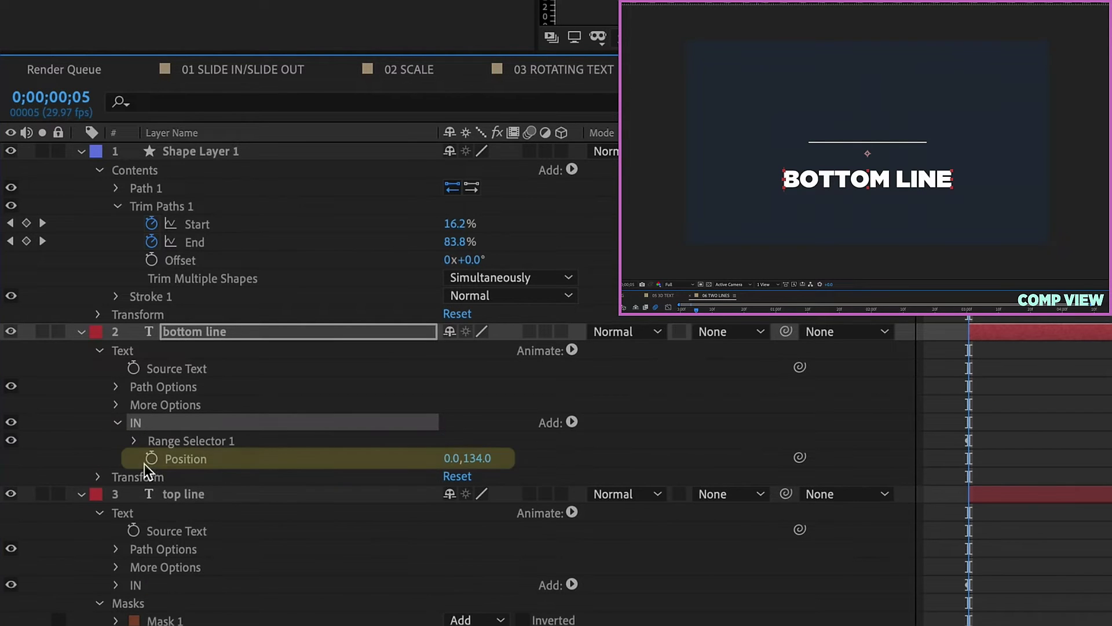
click(479, 458)
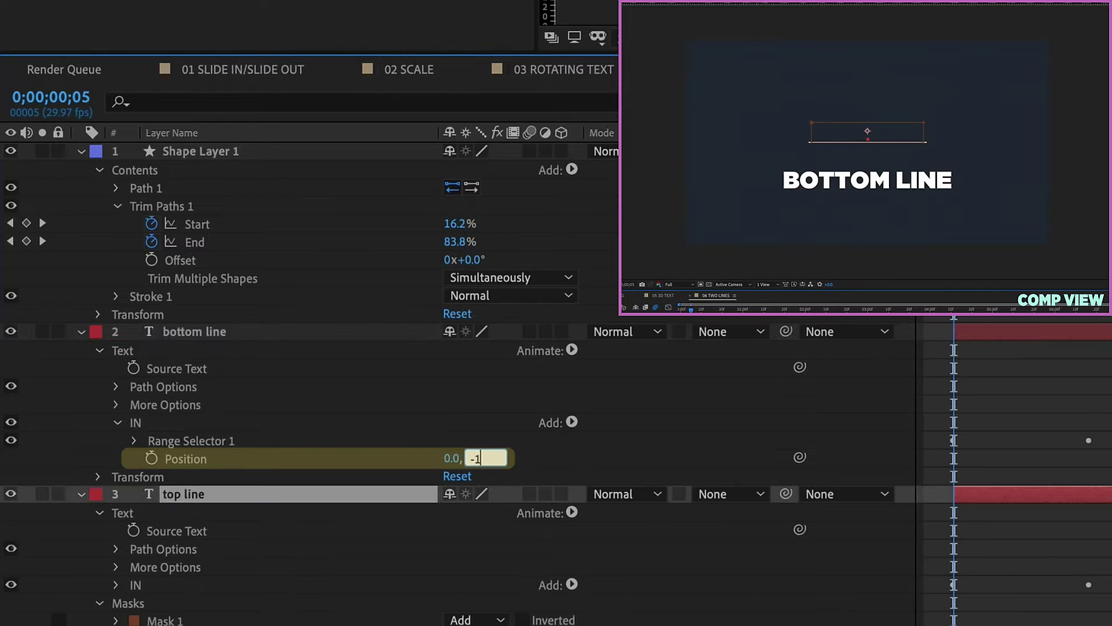
text(-135)
key(Return)
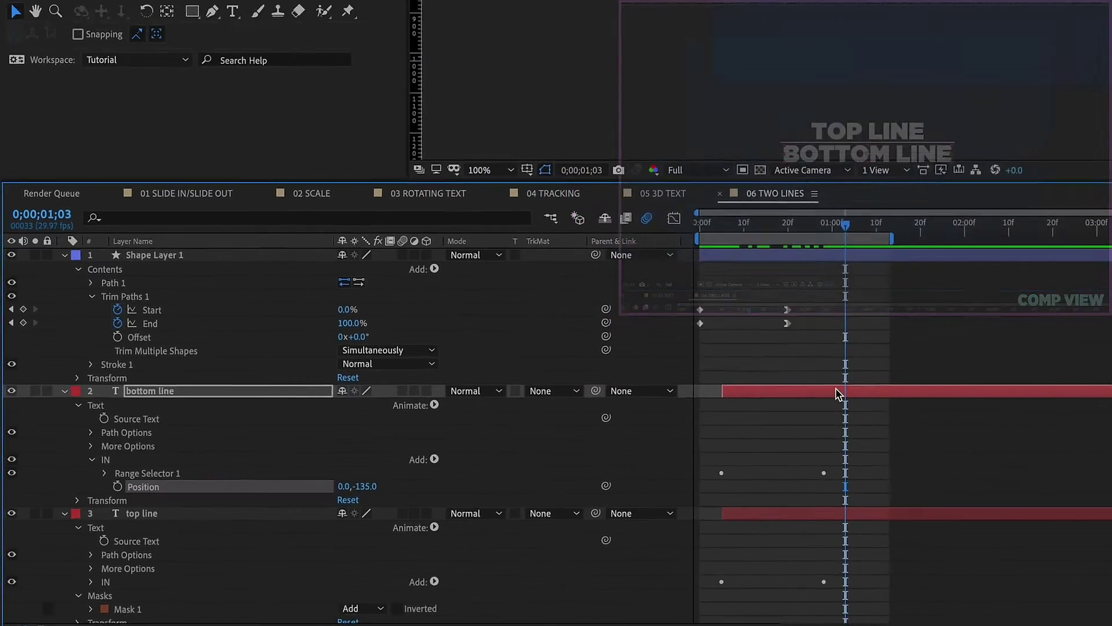
Step: Add a new mask to the bottom line layer
right_click(1108, 335)
mouse_move(788, 206)
click(930, 206)
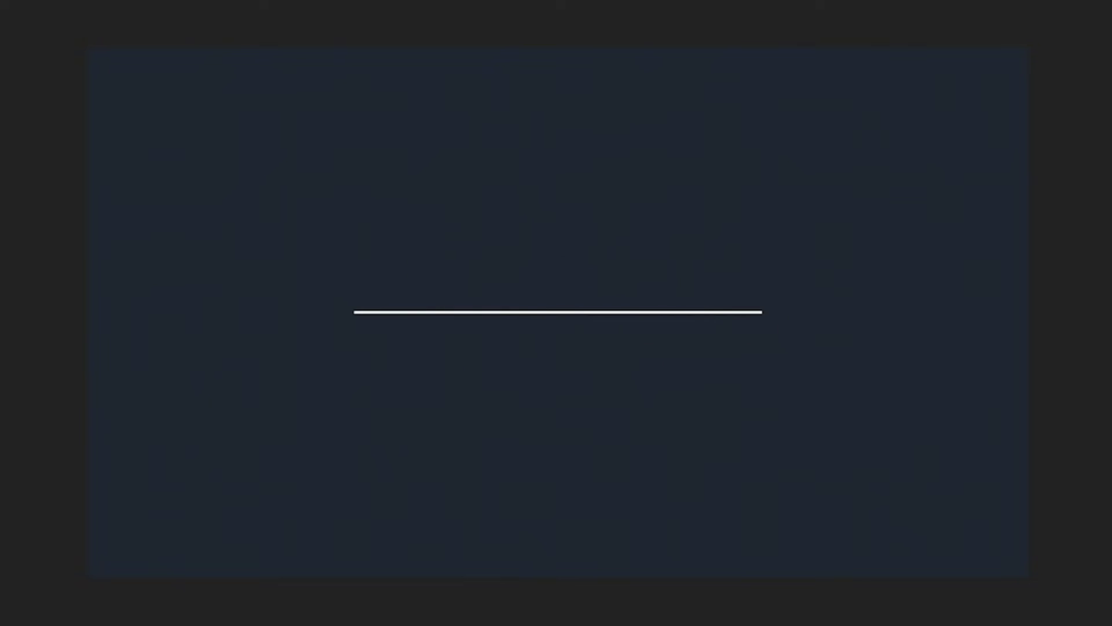
Step: Raise bottom line's mask top edge to the divider and enable motion blur on all layers
key(space)
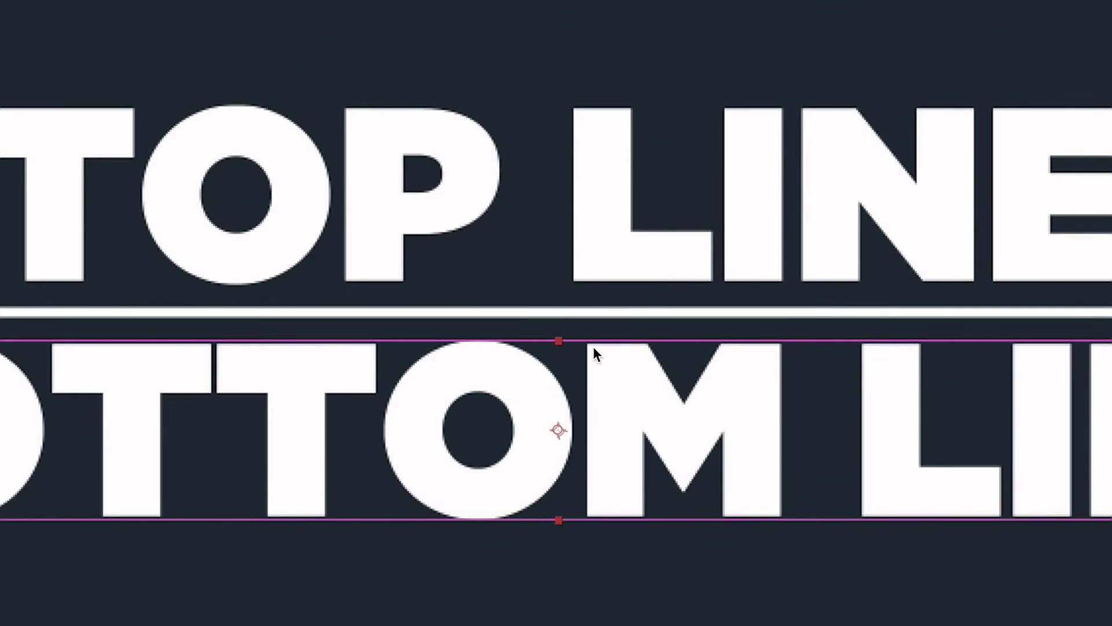
drag(593, 346, 601, 313)
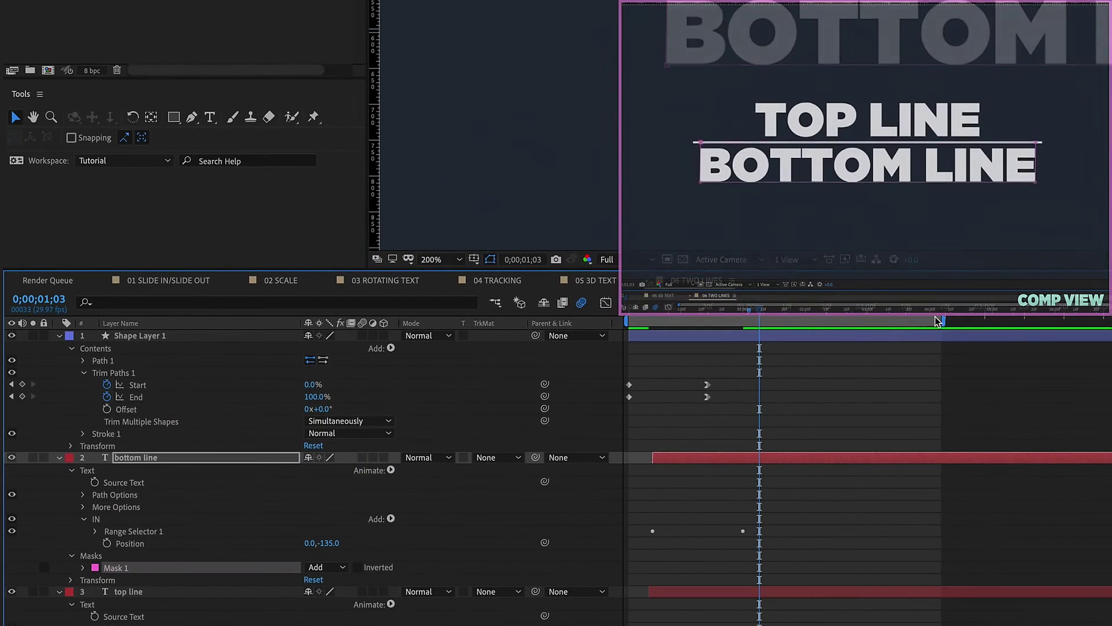
key(ctrl+a)
click(362, 337)
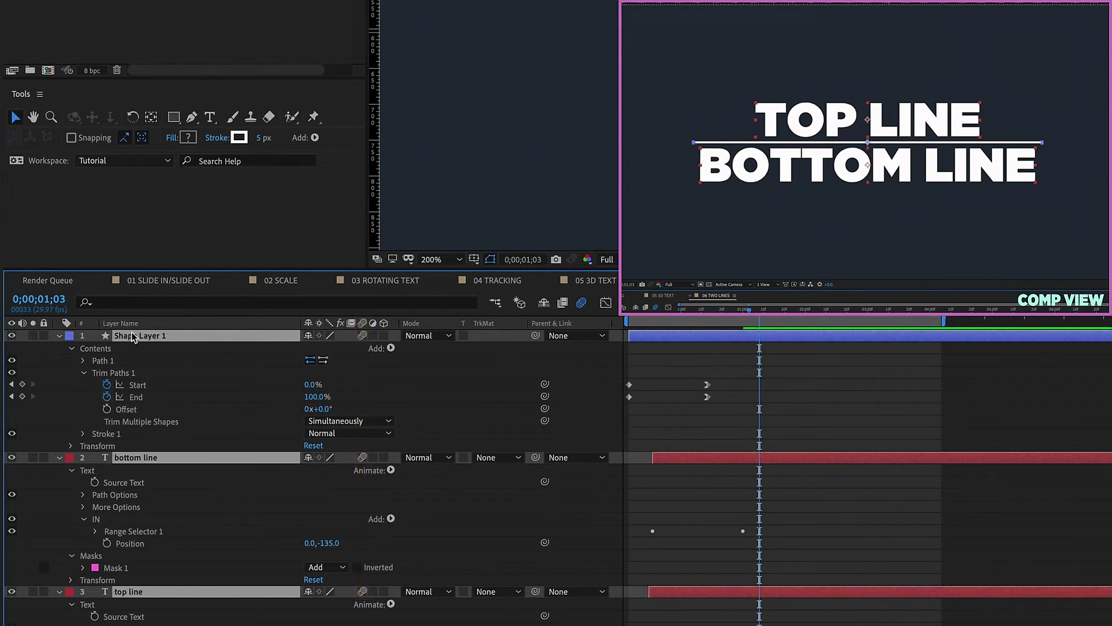
Step: Duplicate the divider's Trim Paths and both text layers' Offset keyframes at 0;00;02;11
key(u)
key(space)
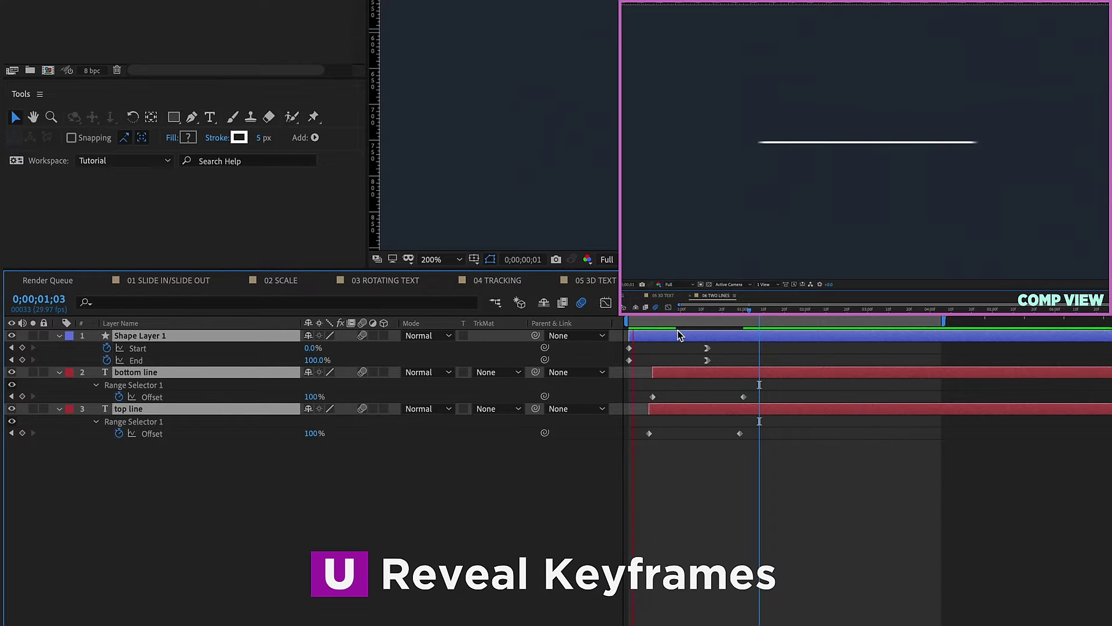
key(space)
click(716, 356)
drag(624, 366, 614, 368)
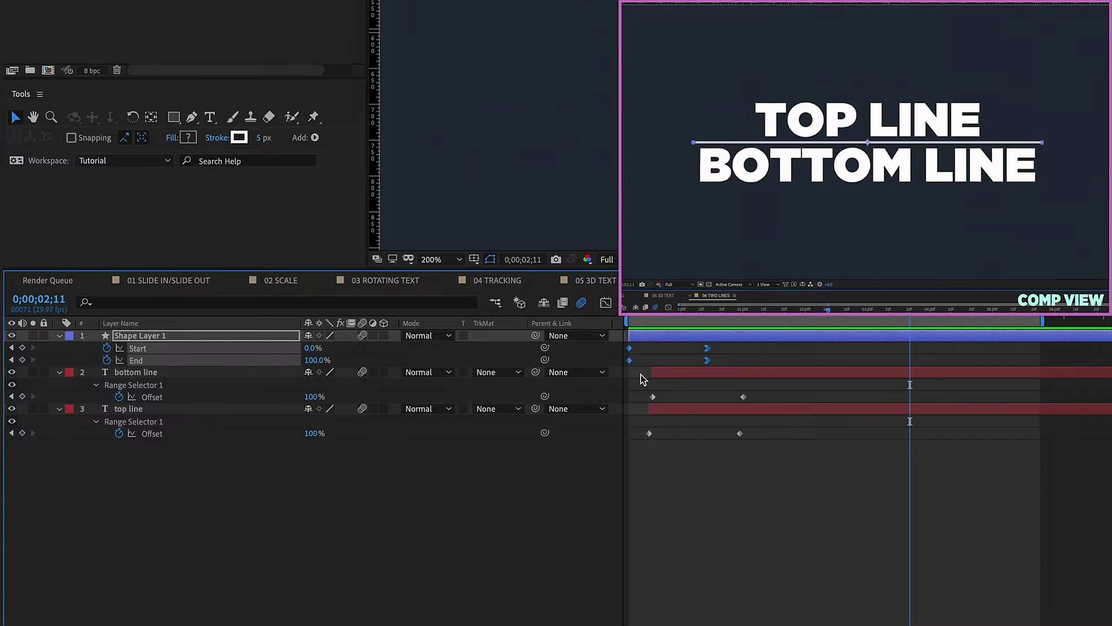
key(ctrl+c)
key(ctrl+v)
drag(754, 389, 675, 403)
key(ctrl+c)
key(ctrl+v)
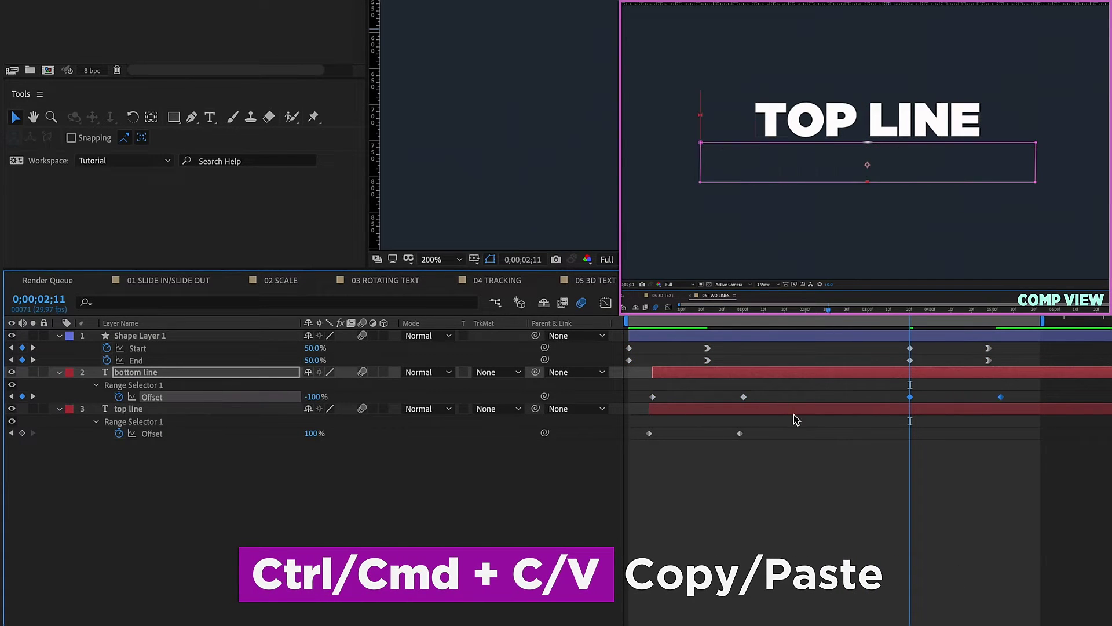
drag(760, 435, 634, 464)
drag(1049, 349, 872, 450)
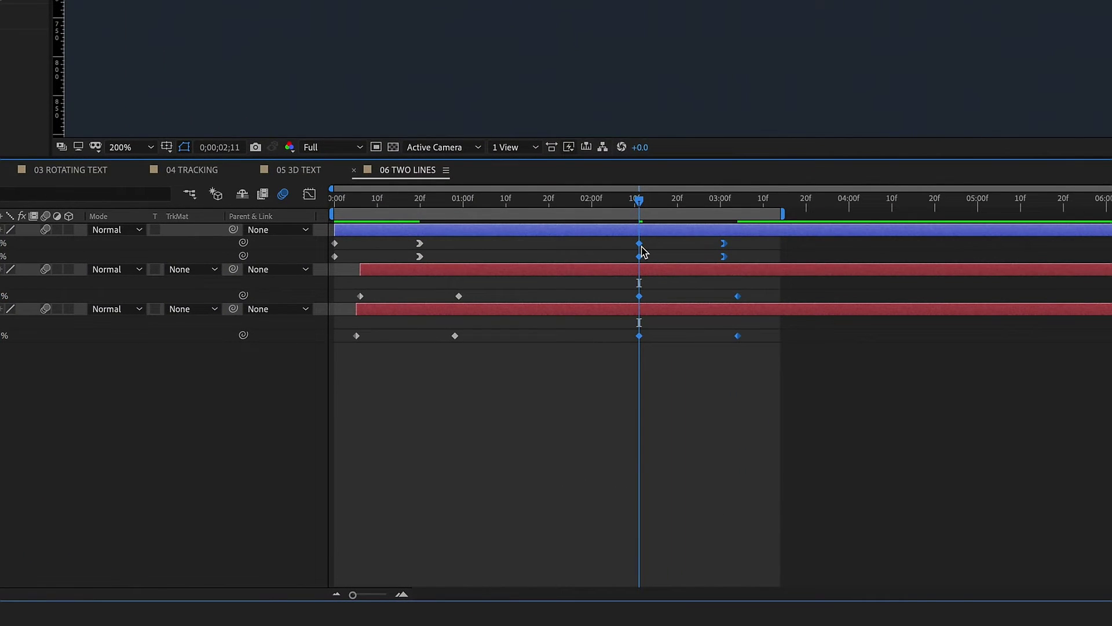
Step: Time-reverse the pasted keyframes so the title animates back out
right_click(640, 248)
mouse_move(708, 449)
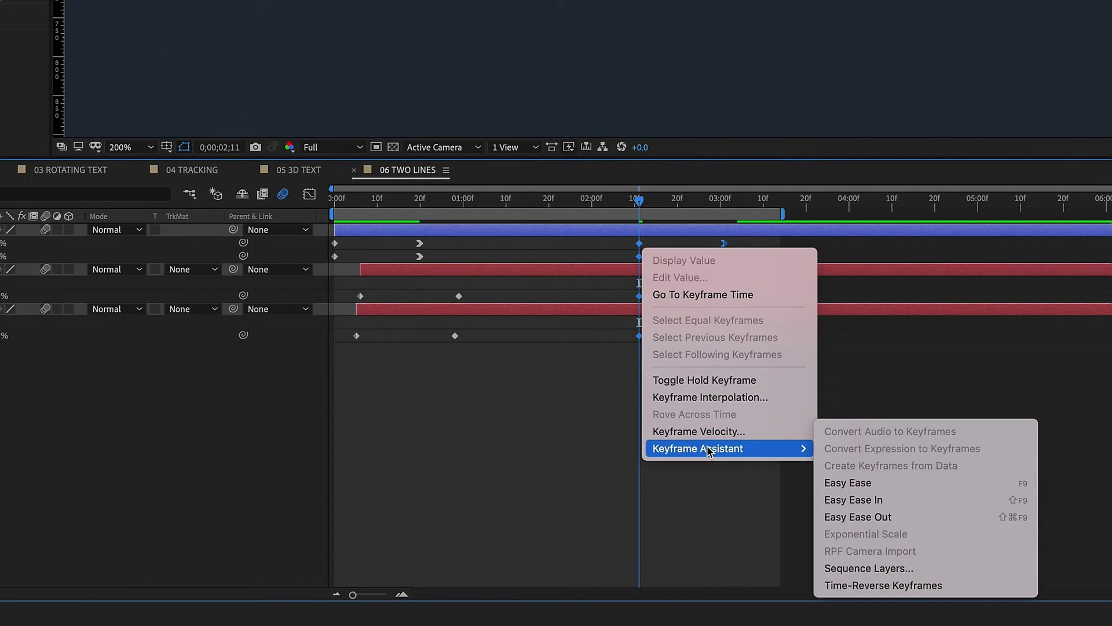
click(847, 585)
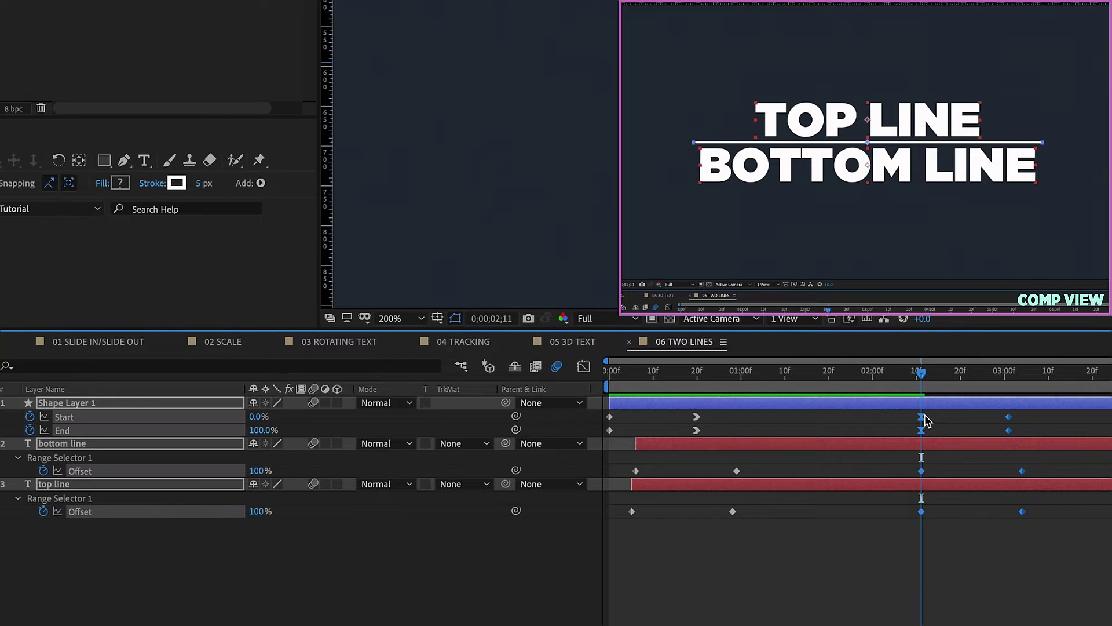
Step: Shift the text layers' exit Offset keyframes a few frames earlier and scrub the result
click(952, 436)
key(Page_Up)
key(Page_Up)
key(Page_Up)
key(Page_Up)
key(Page_Up)
drag(1055, 464, 900, 514)
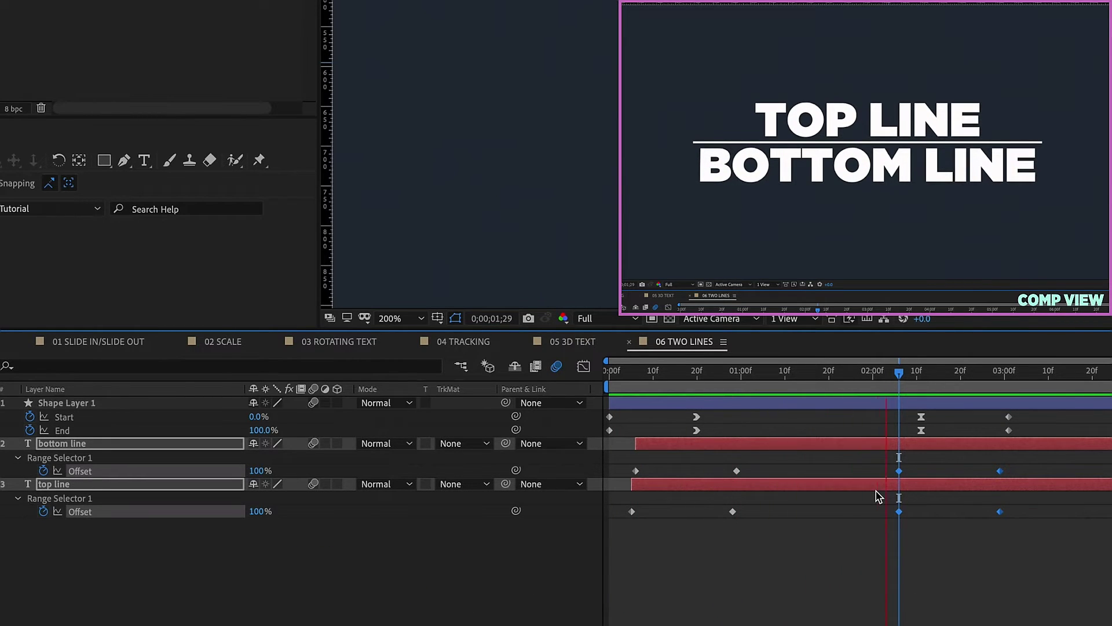
click(815, 375)
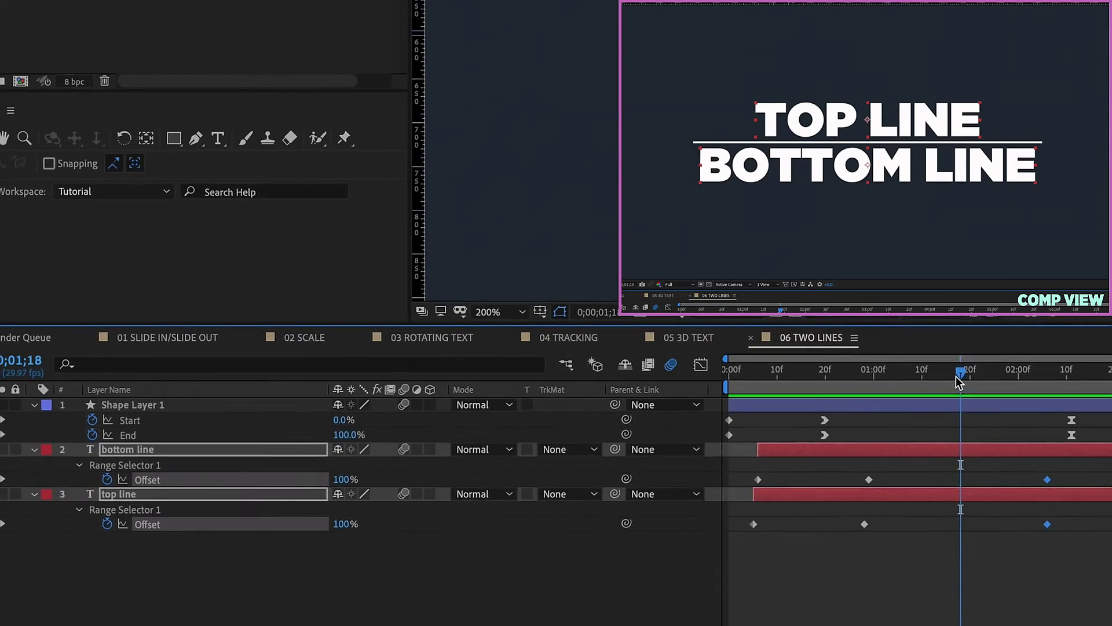
mouse_move(956, 376)
mouse_down()
mouse_move(883, 374)
mouse_move(964, 374)
mouse_up()
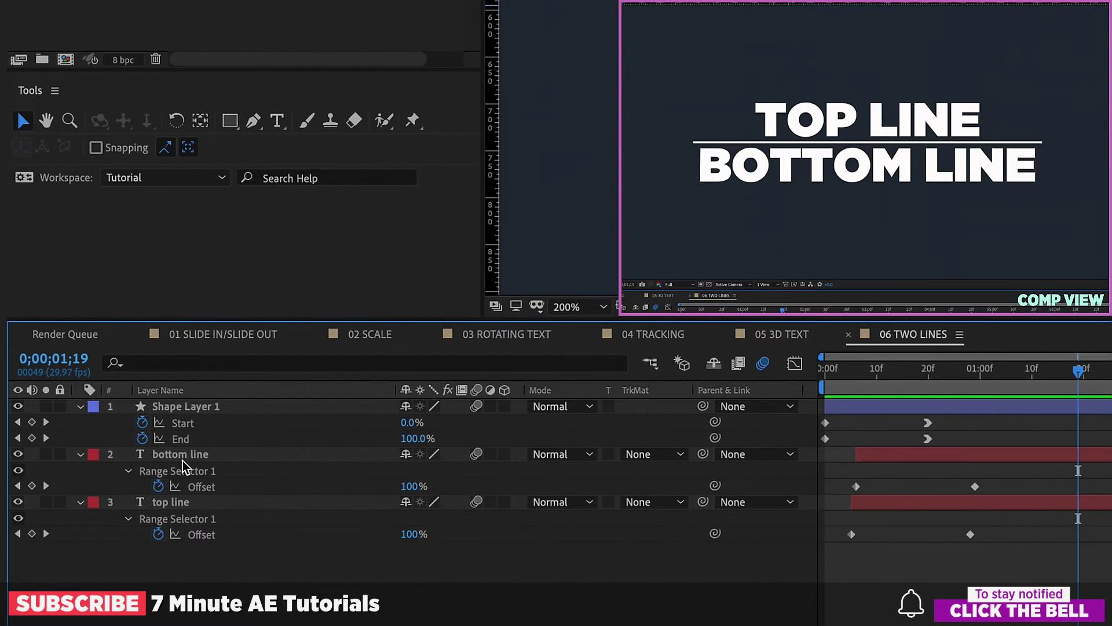
Step: Tidy the layer outlines to expose Shape Layer 1's Trim Paths properties
click(108, 407)
click(80, 406)
click(80, 406)
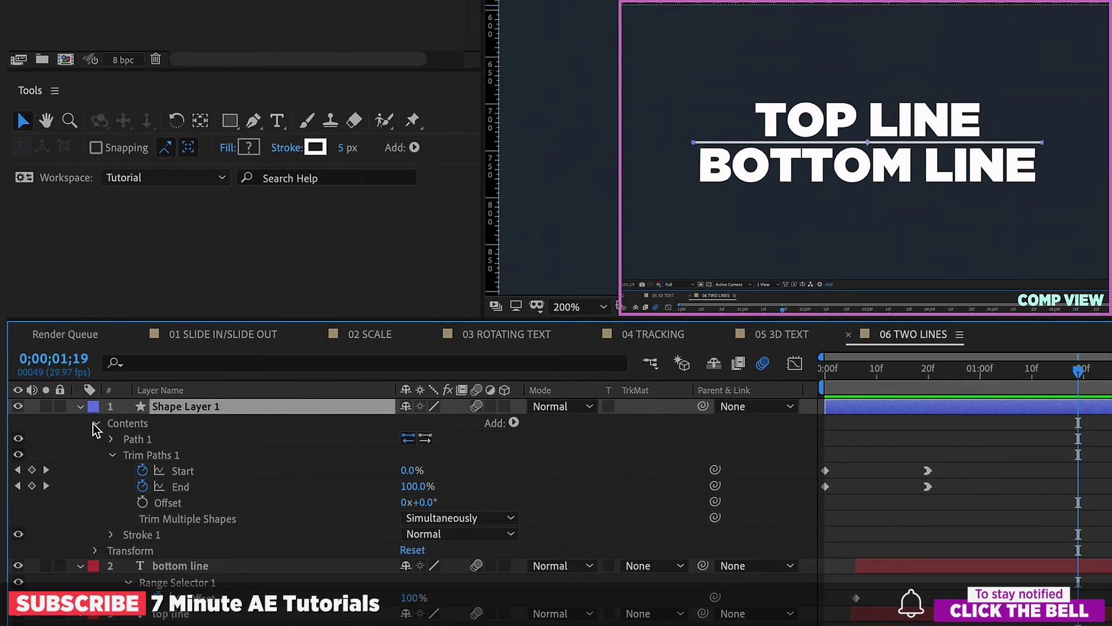
click(96, 423)
click(80, 454)
click(80, 455)
click(81, 518)
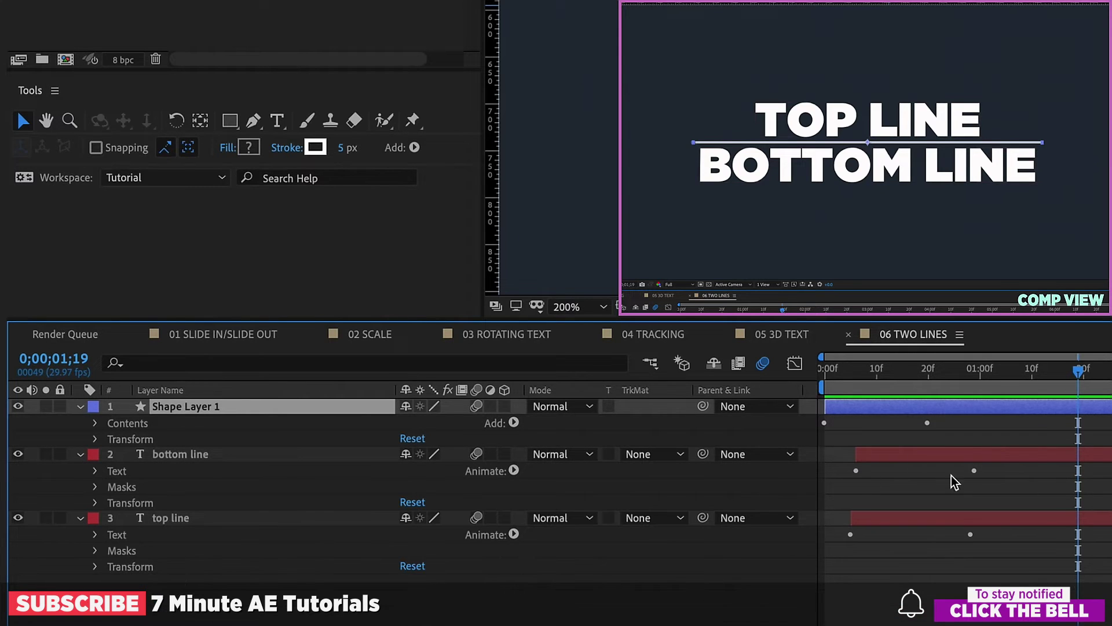
click(880, 376)
click(1012, 370)
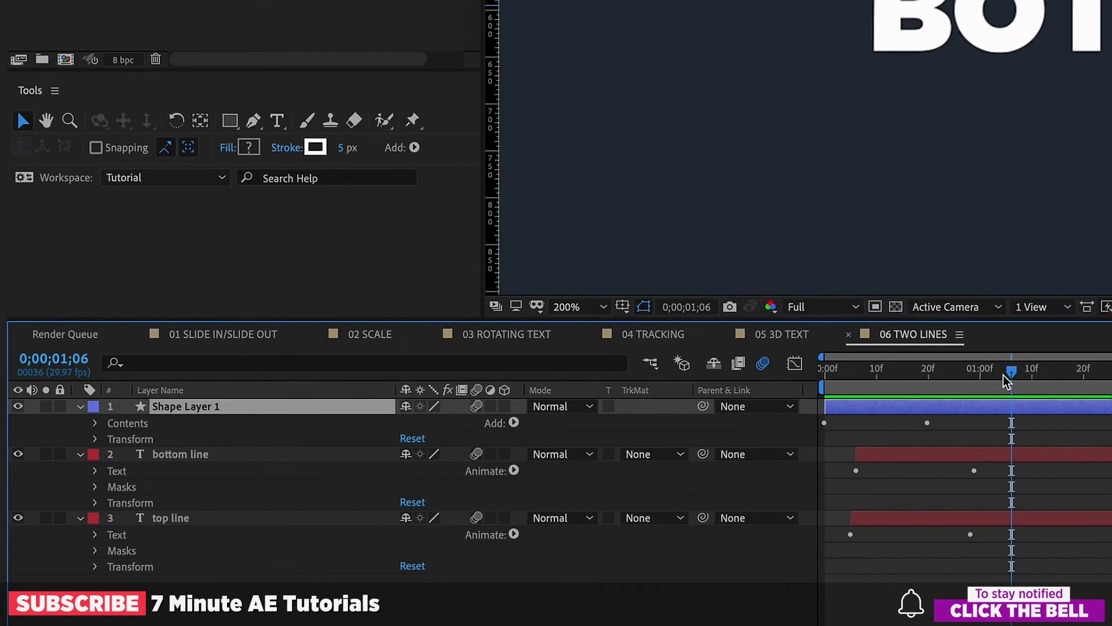
Step: Save Shape Layer 1's divider animation as the preset TextAn_TwoLine_LineAn
click(129, 438)
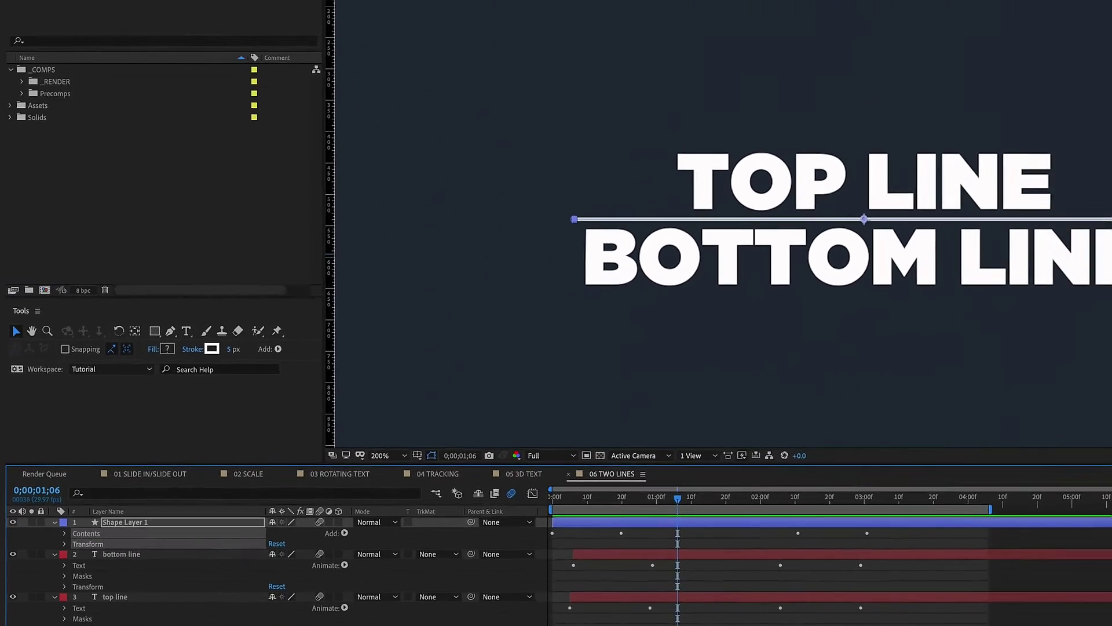
click(459, 0)
click(970, 0)
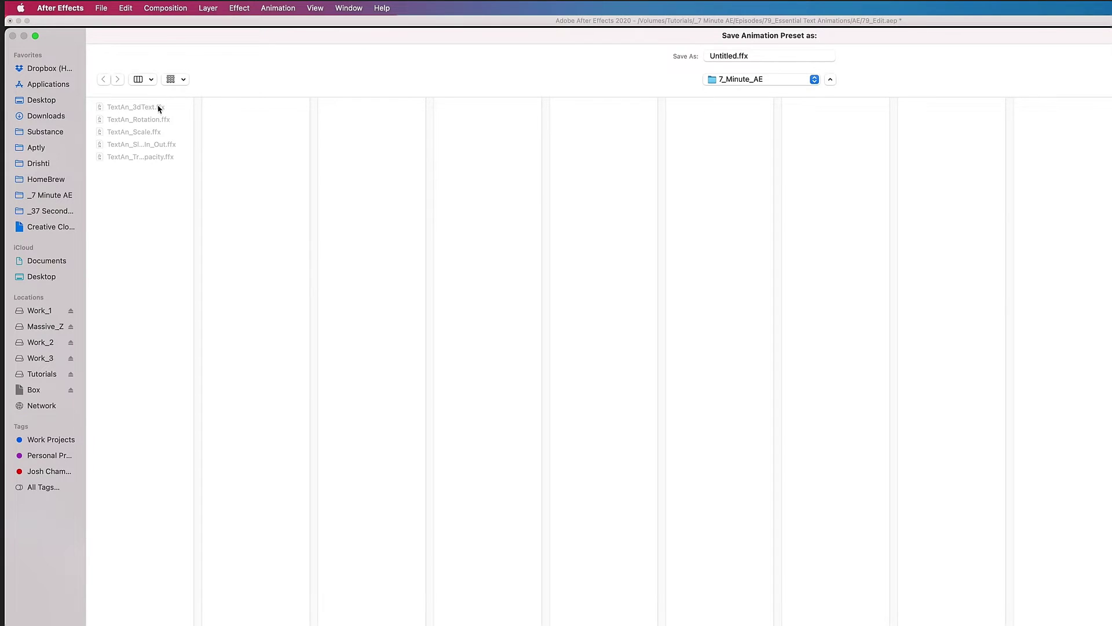
click(149, 109)
drag(773, 56, 732, 56)
text(TwoLine_LineAn)
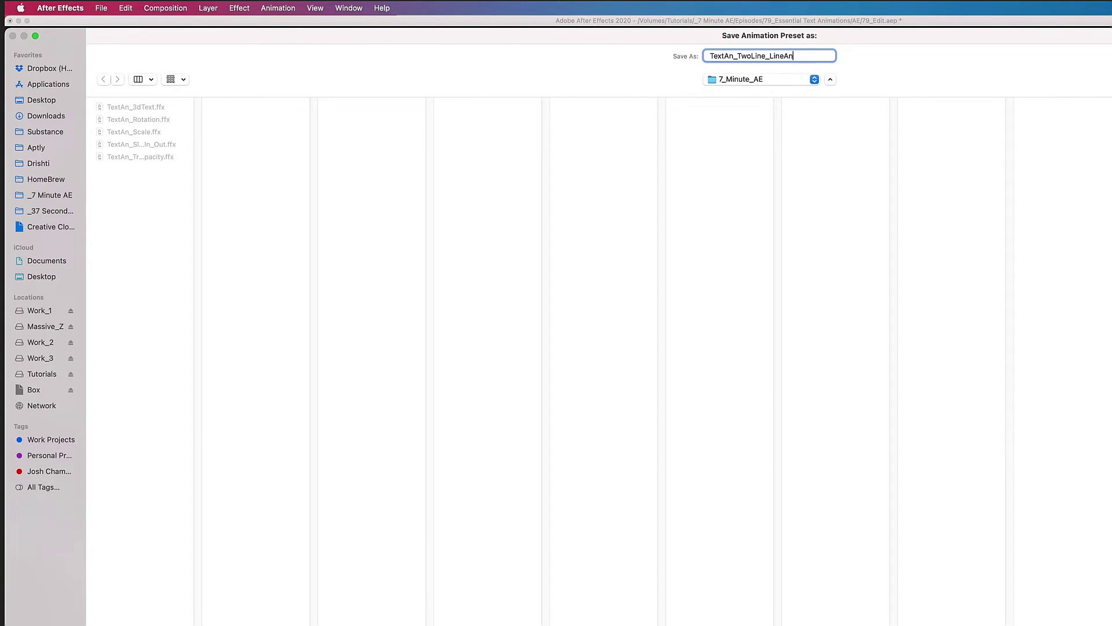
key(Return)
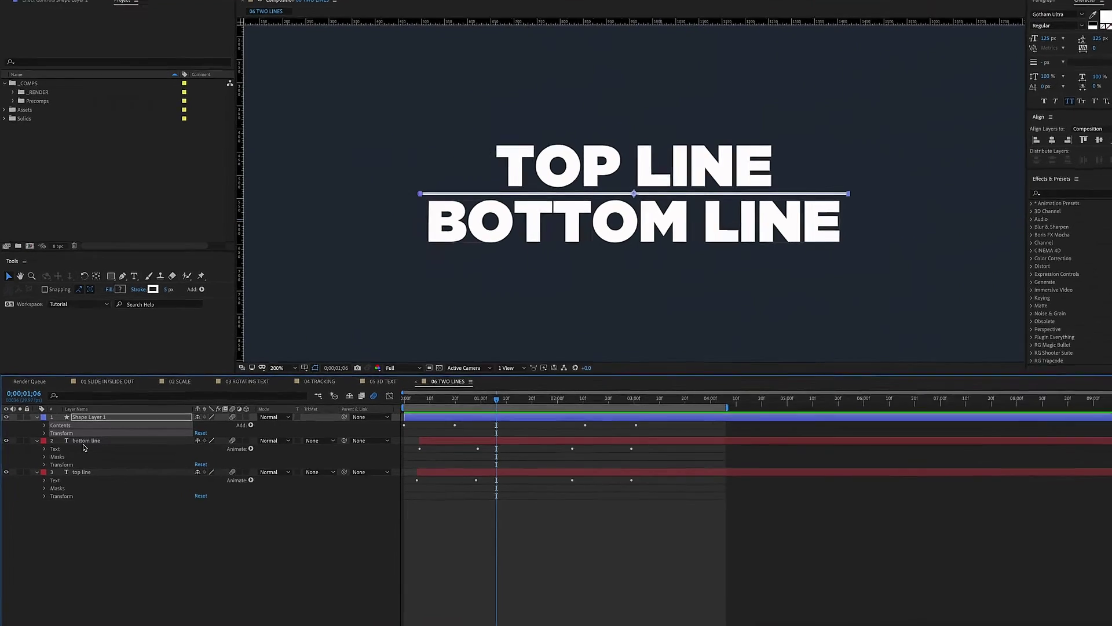
Step: Select bottom line's Text, Transform and Masks property groups
click(110, 440)
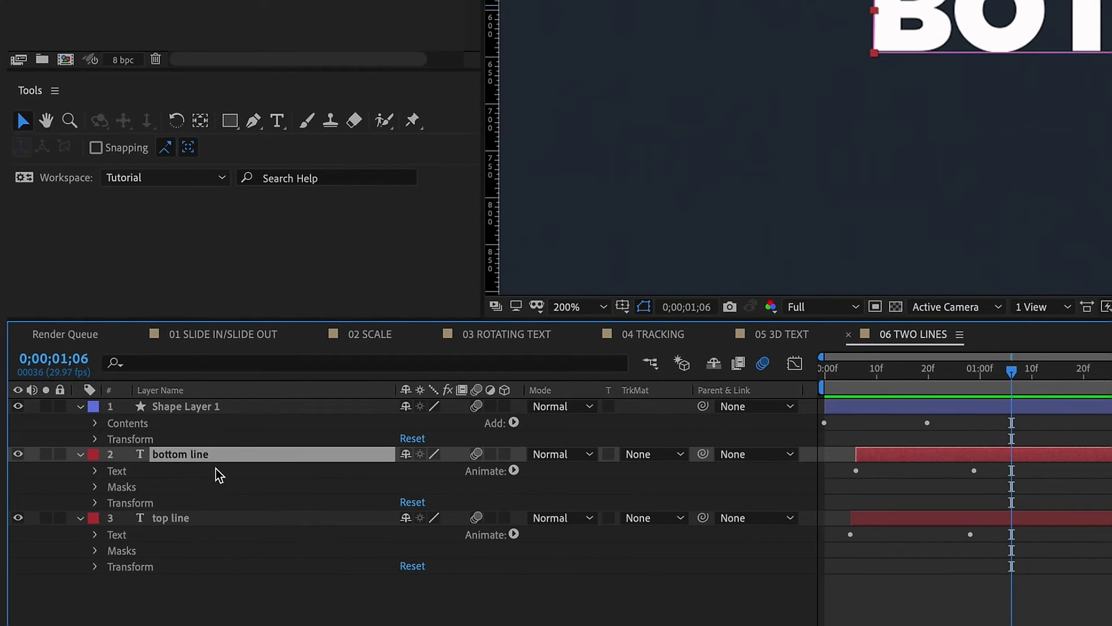
click(120, 473)
ctrl+click(139, 504)
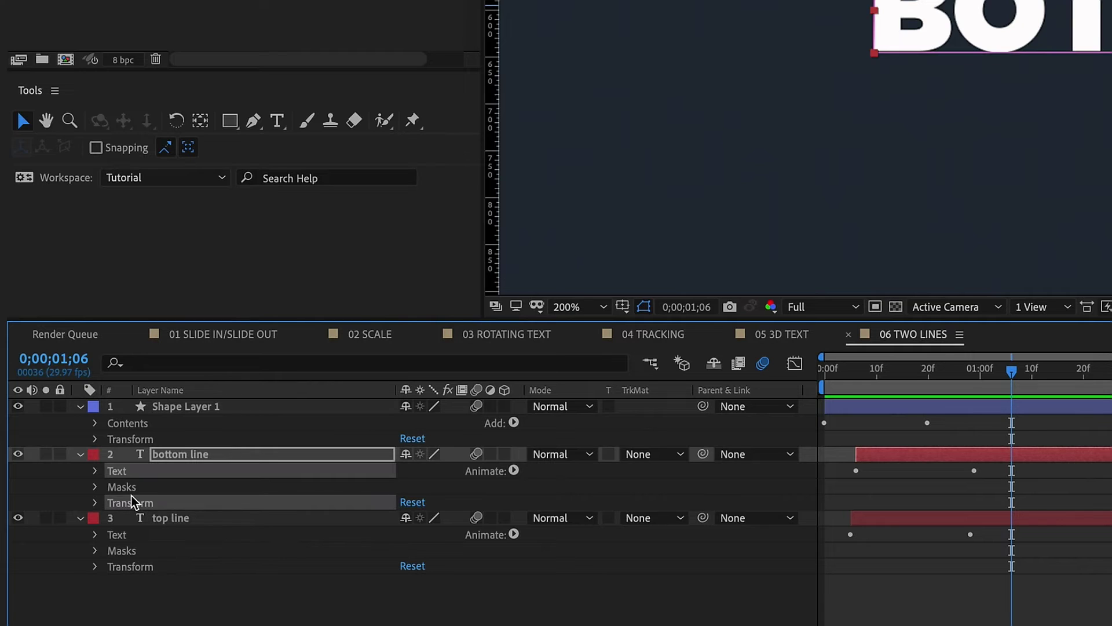
ctrl+click(126, 490)
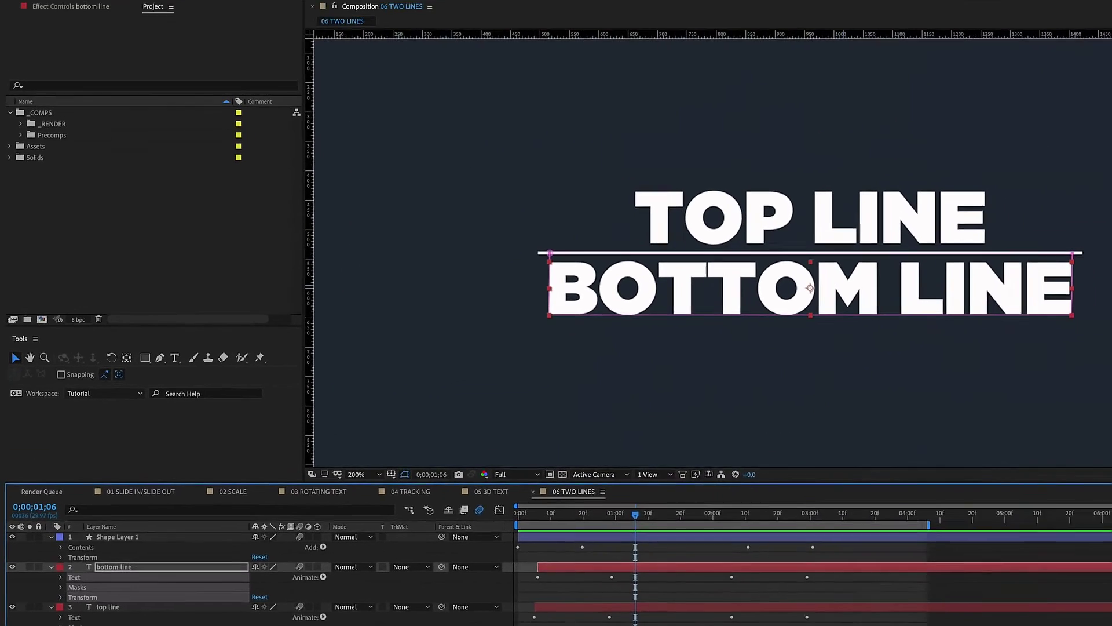
Step: Save the selected properties as the animation preset TextAn_TwoLine_BottomText
click(278, 8)
click(292, 24)
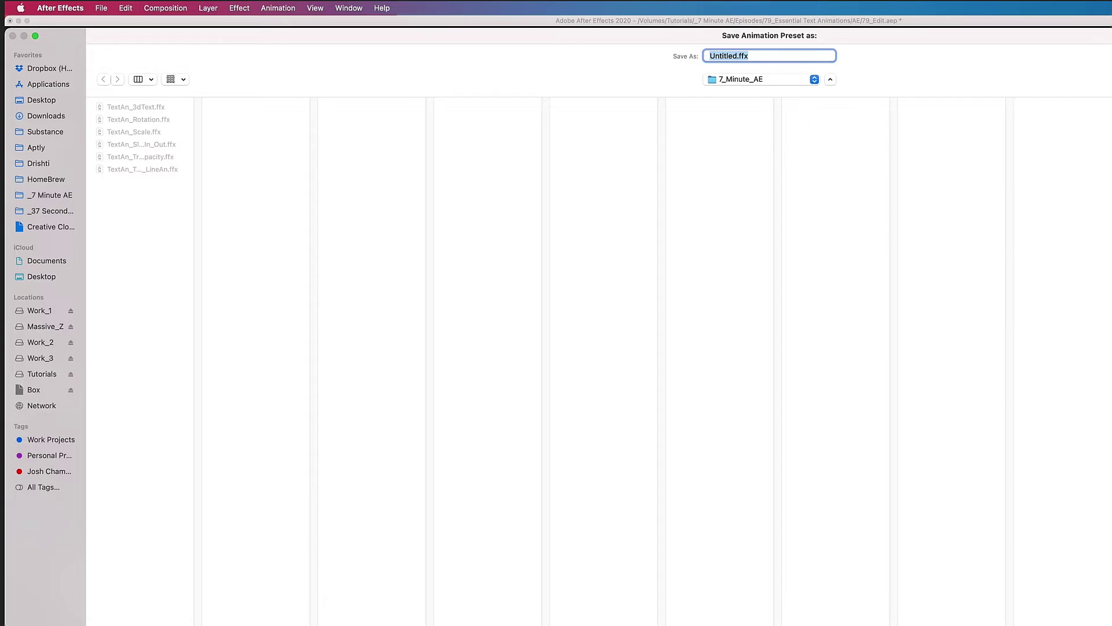
click(183, 170)
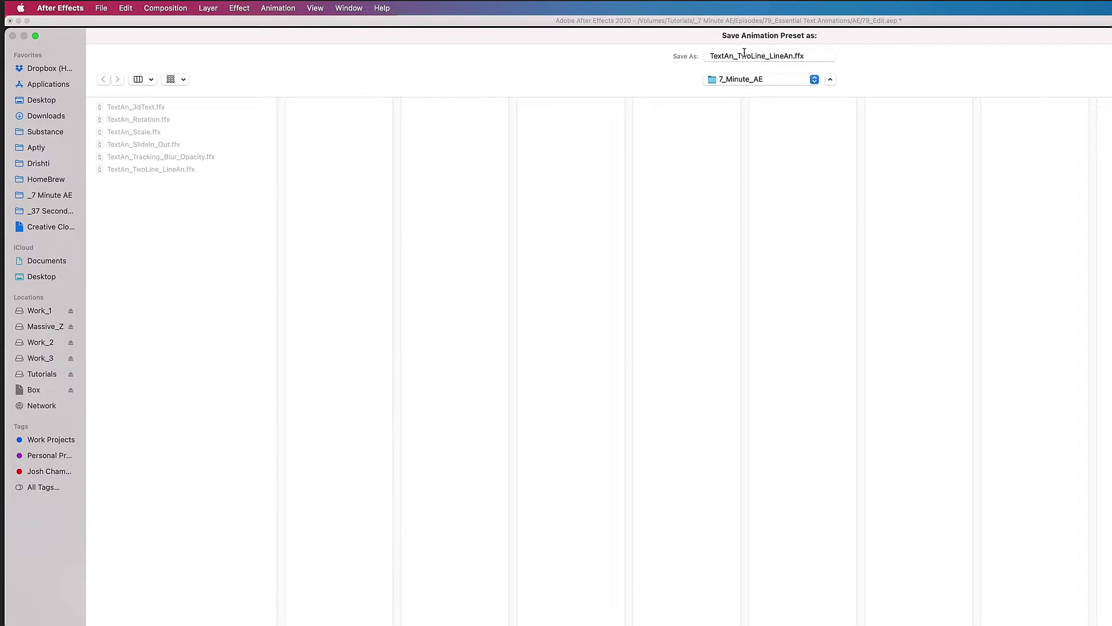
drag(773, 55, 828, 63)
key(BackSpace)
text(BottomText)
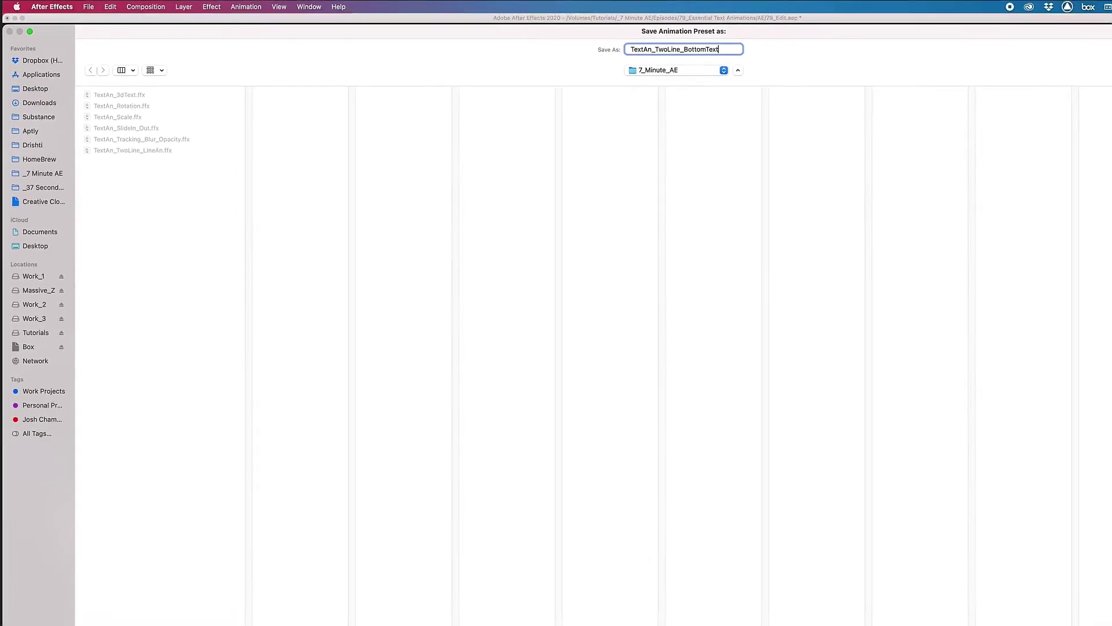
key(Return)
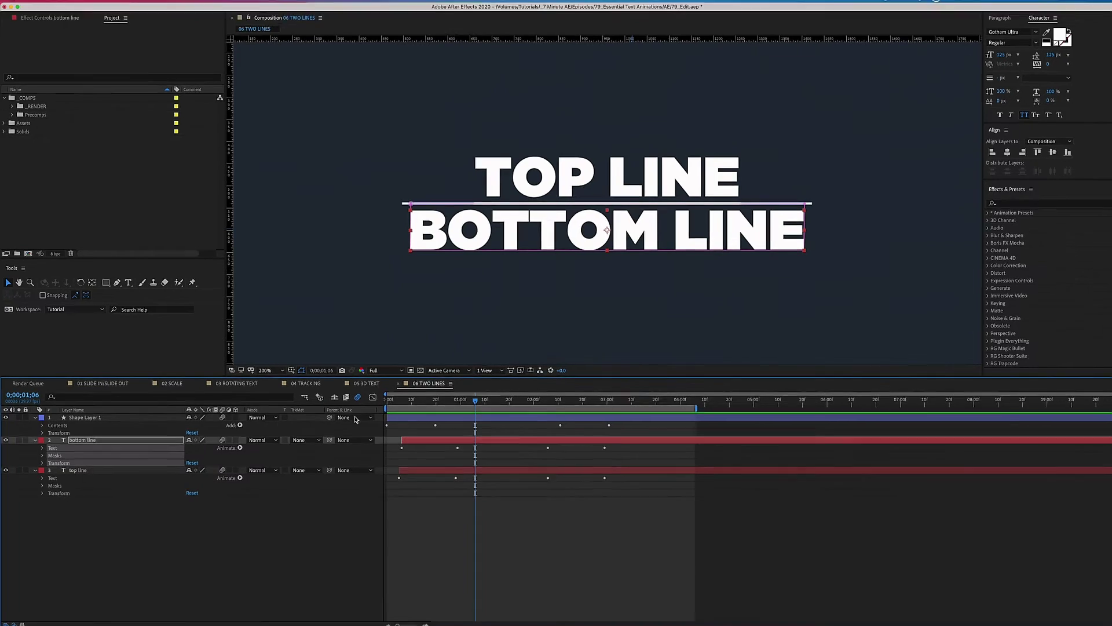
Step: Save the top line layer's animation as the preset TextAn_TwoLine_TopText
click(72, 469)
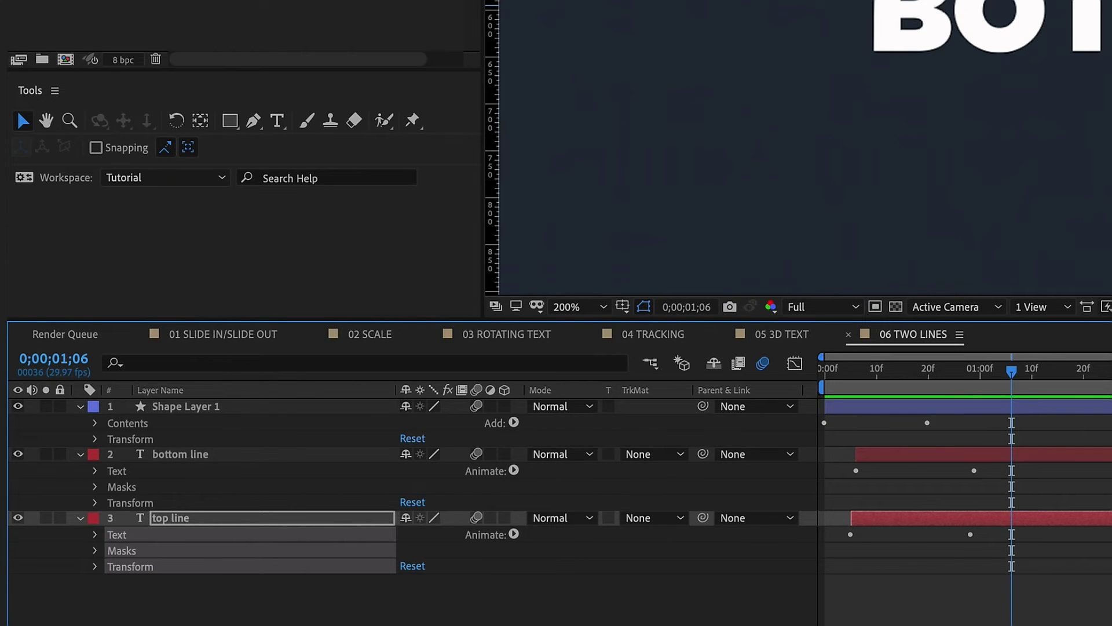
click(278, 7)
key(Escape)
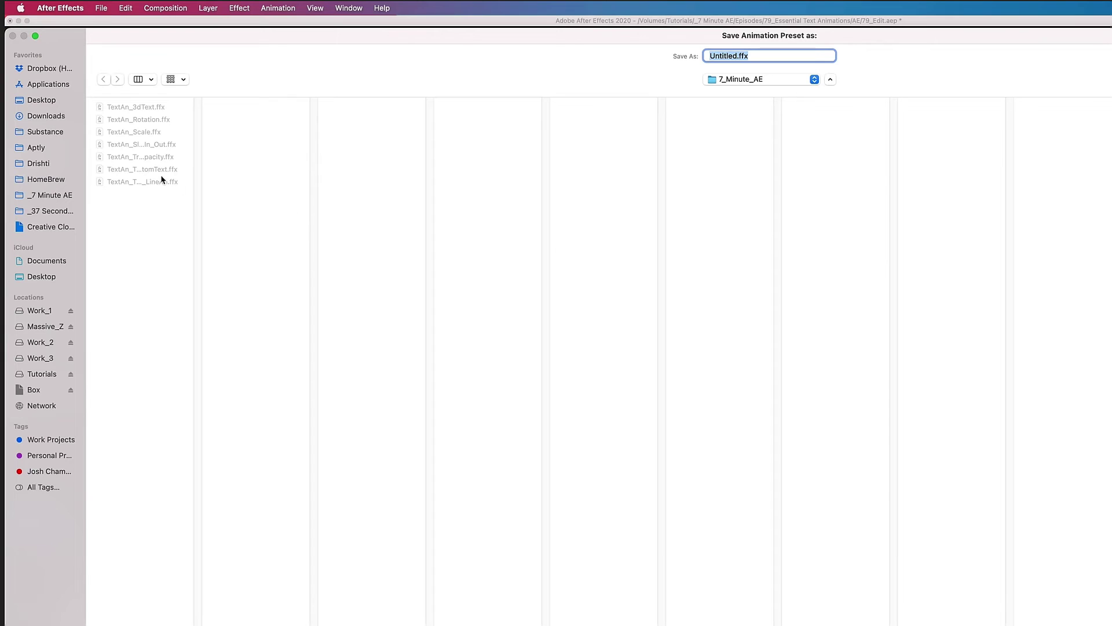
click(586, 101)
click(770, 56)
drag(771, 56, 883, 57)
text(TopText)
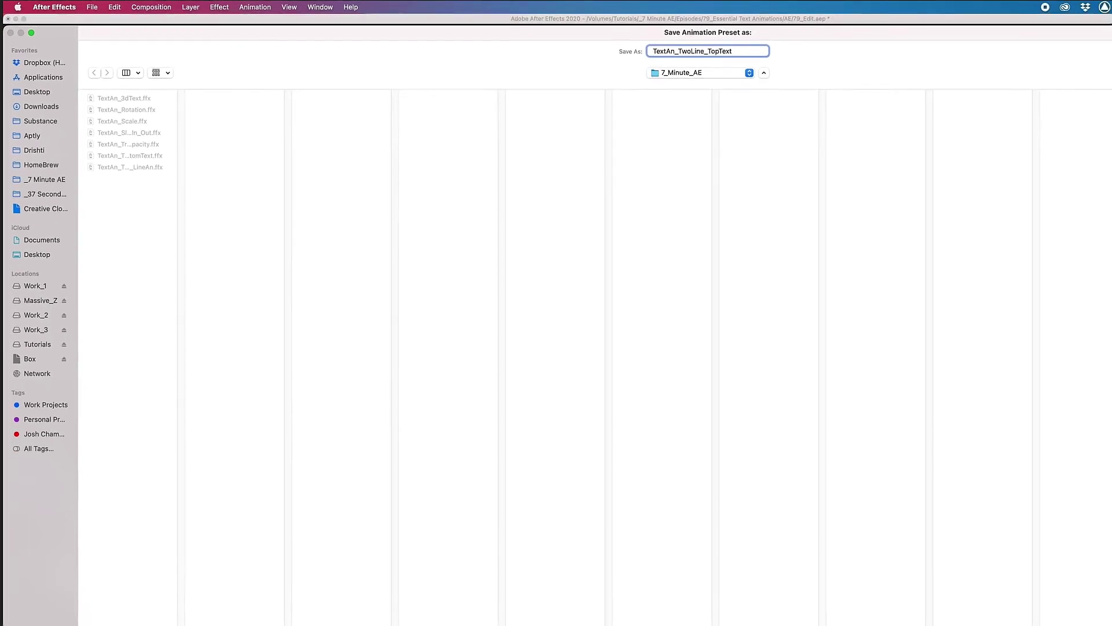
key(Return)
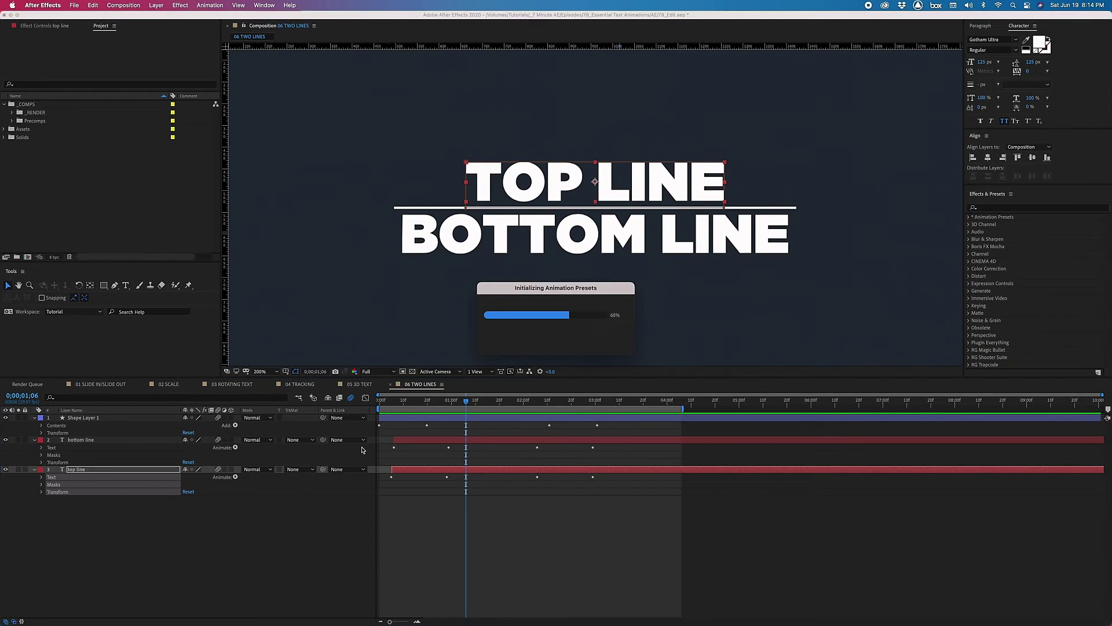
click(78, 418)
Step: Delete the three original layers and browse to the 7_Minute_AE user presets folder
shift+click(76, 470)
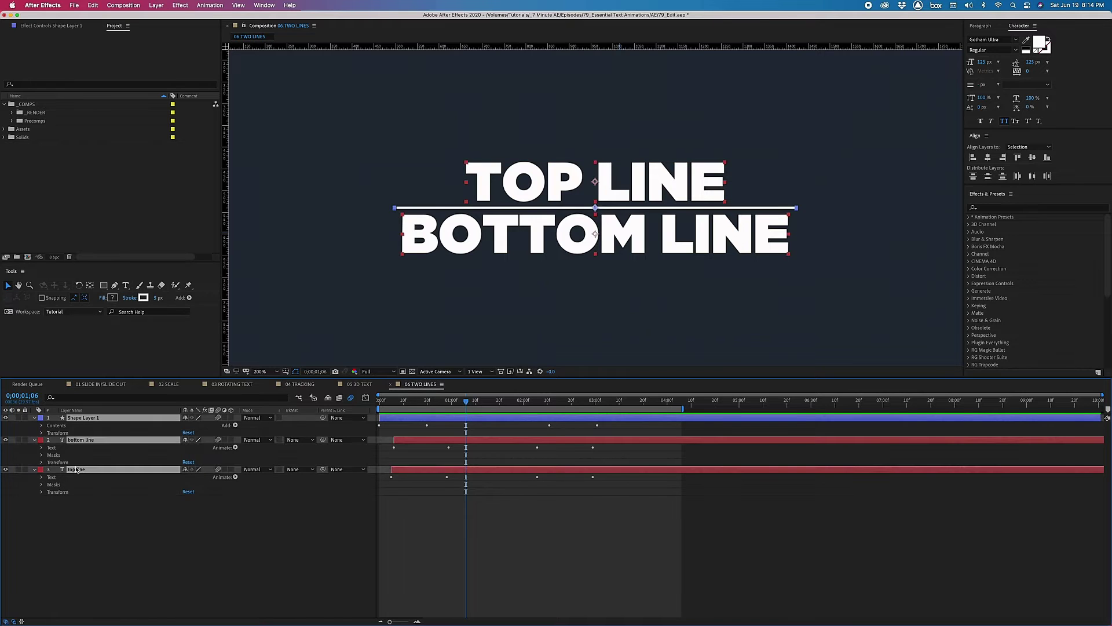
key(Delete)
click(968, 217)
click(840, 215)
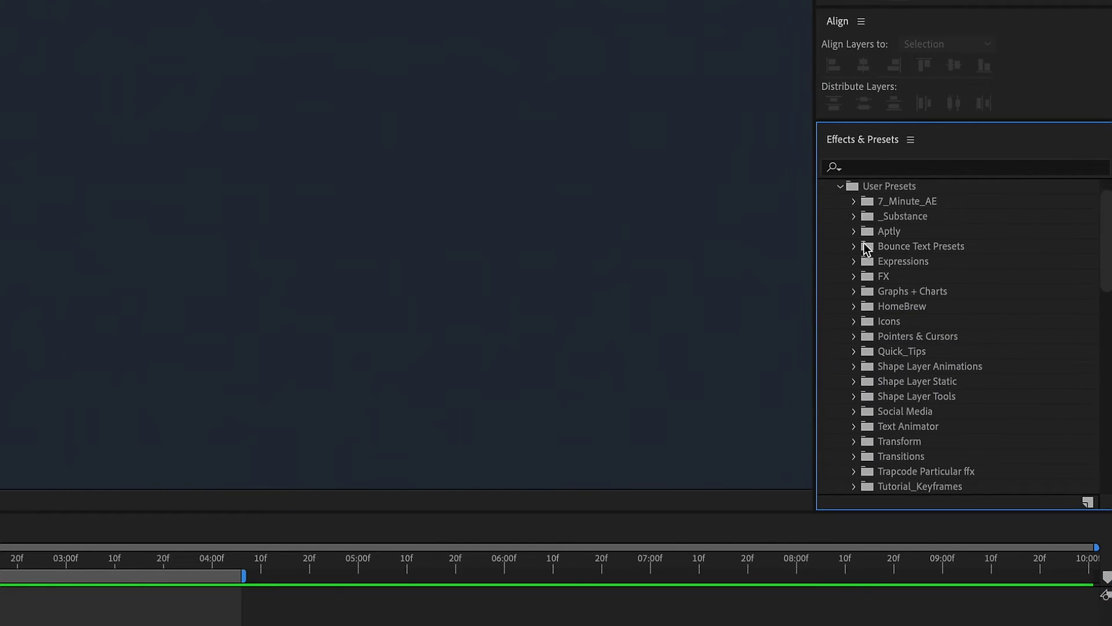
click(853, 201)
click(941, 292)
shift+click(942, 323)
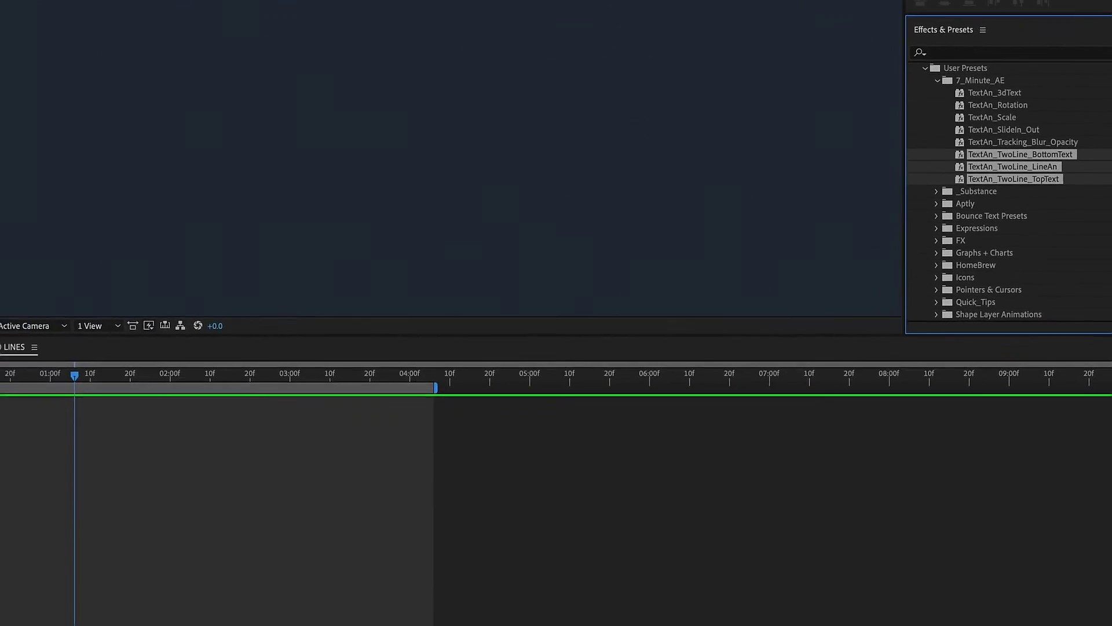
Step: Drag the BottomText, LineAn and TopText presets into the timeline to rebuild the layers
click(1052, 94)
drag(1056, 137, 150, 422)
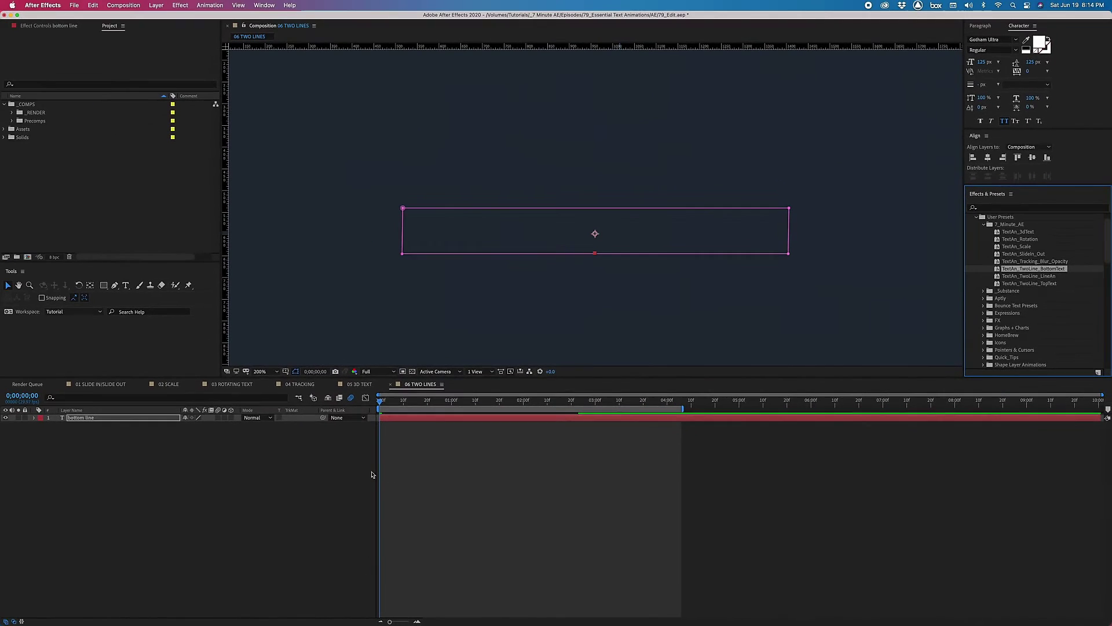
click(359, 447)
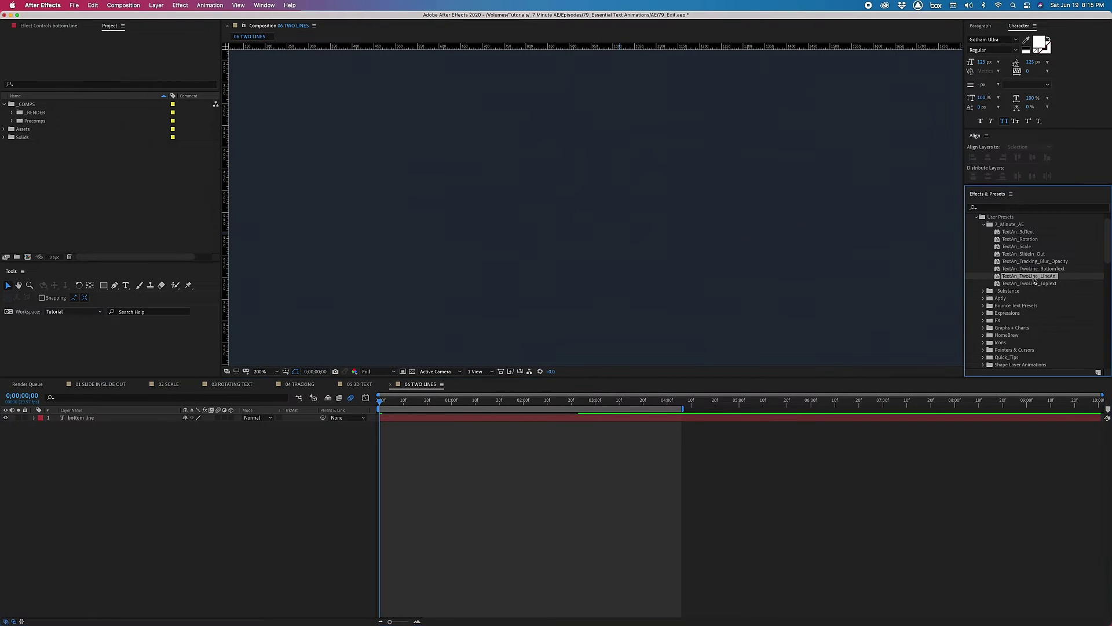
drag(1033, 277, 377, 484)
click(339, 482)
drag(1031, 288, 409, 477)
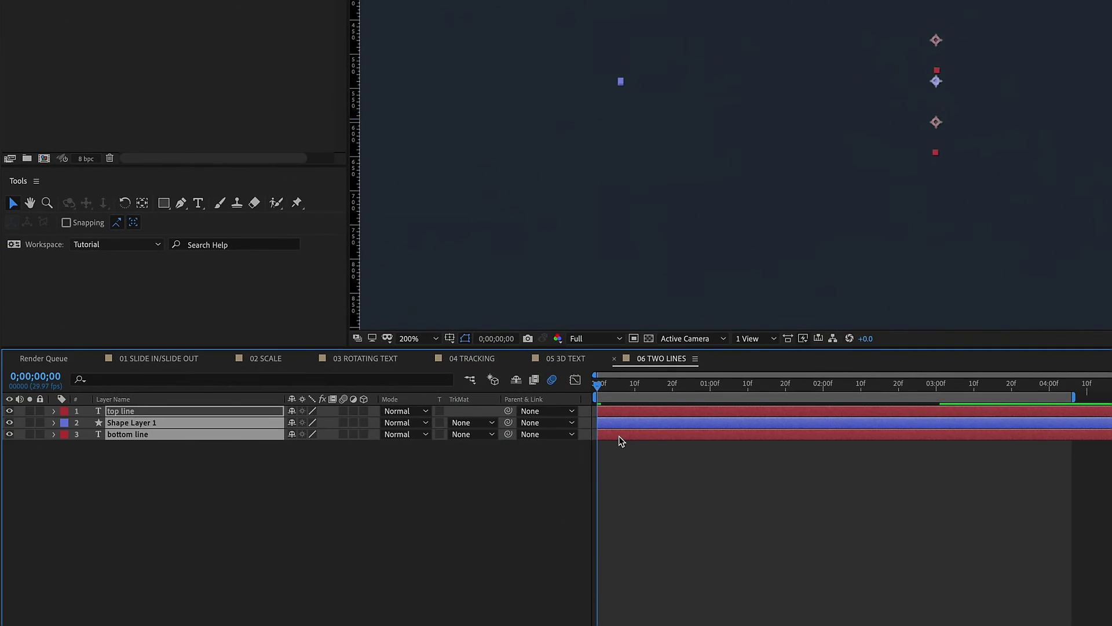
Step: Reveal the rebuilt layers' keyframes with U, preview the title, then expand top line
key(u)
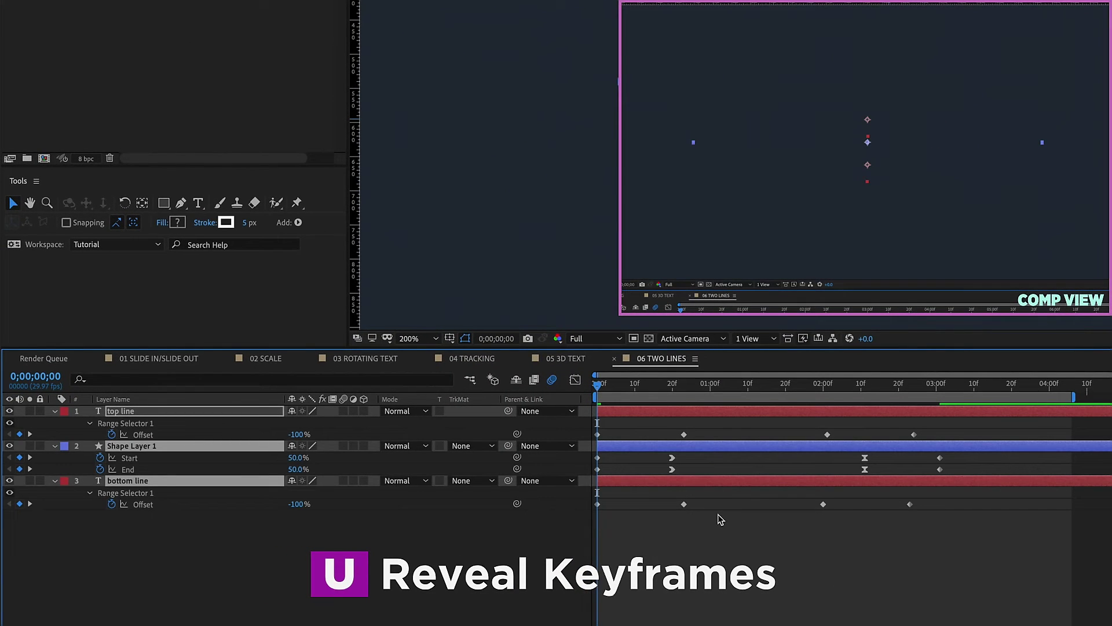
click(716, 529)
key(space)
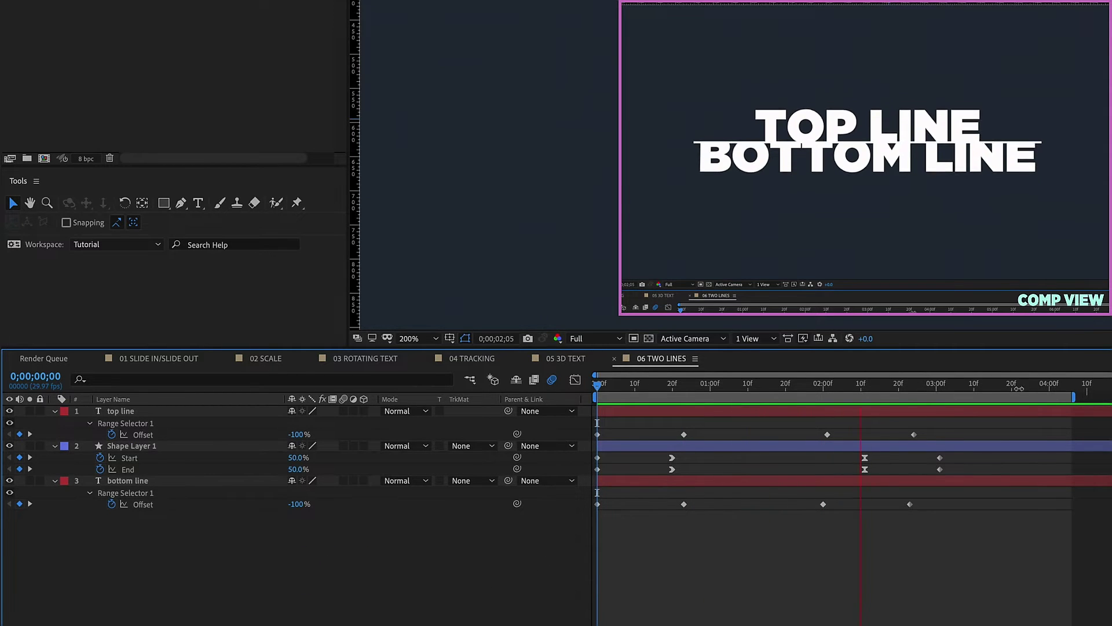
click(759, 384)
click(761, 411)
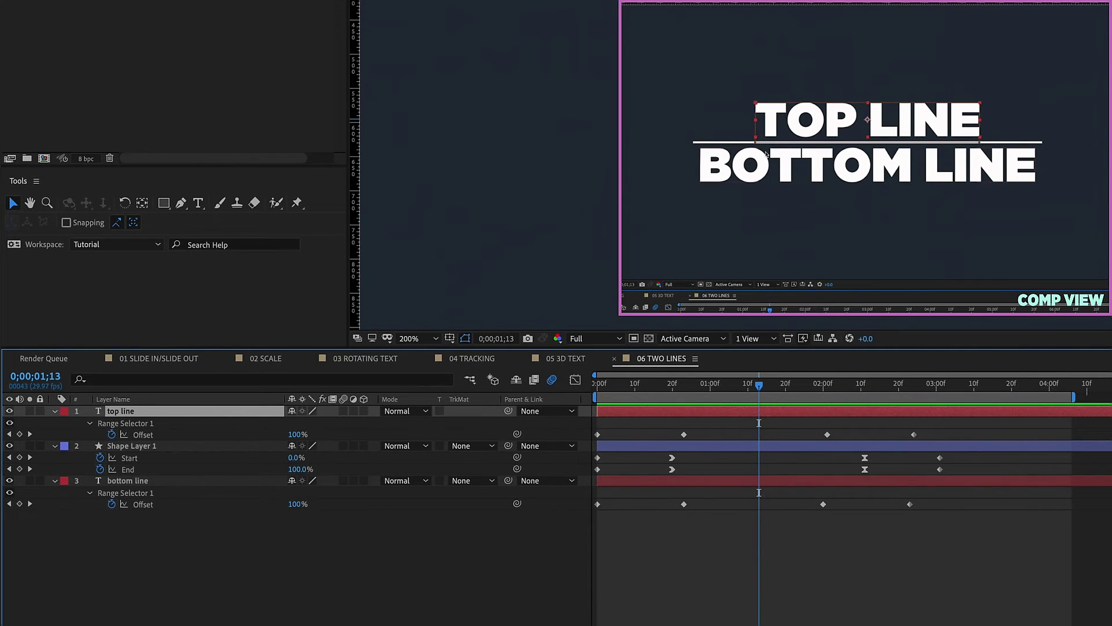
click(55, 411)
click(55, 411)
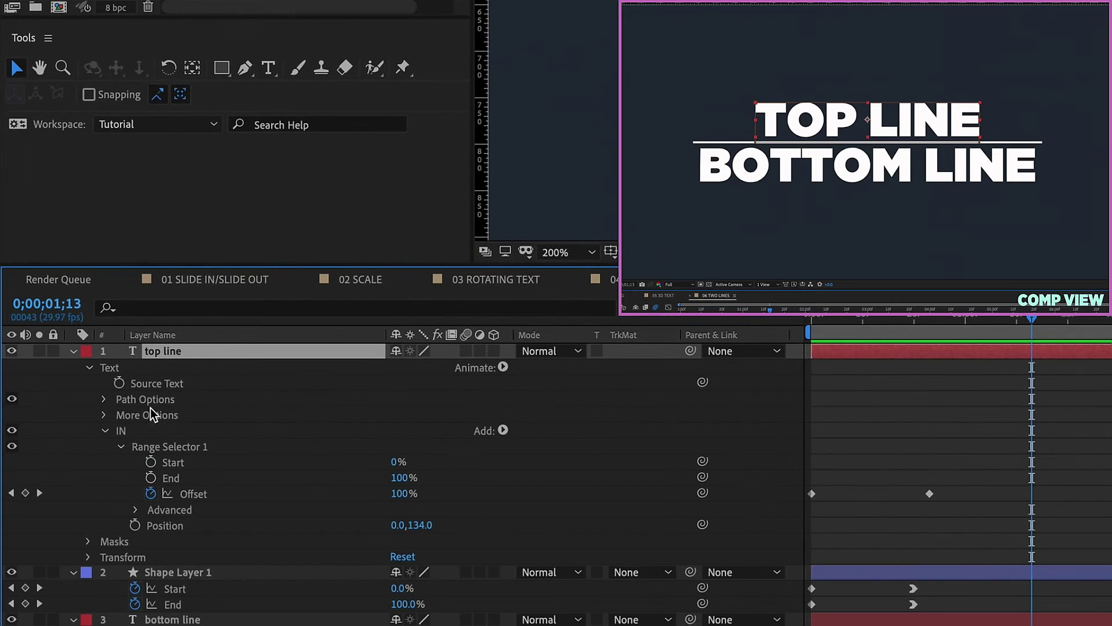
Step: Retype the top line with the person's name and delete its old mask
double_click(200, 352)
text(jeff knight)
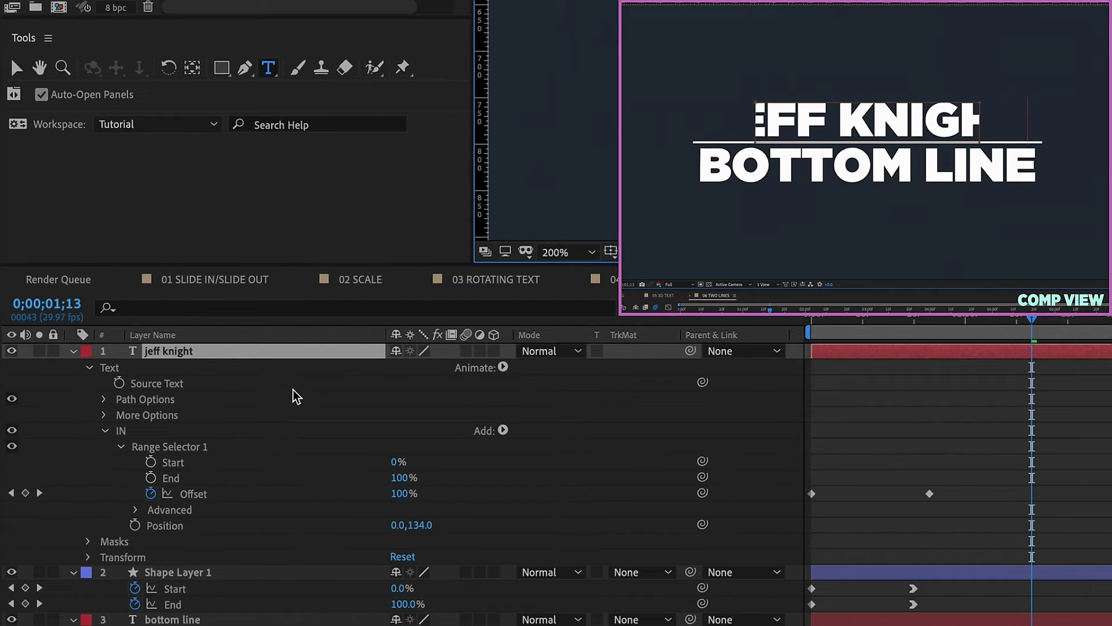
click(115, 541)
key(Delete)
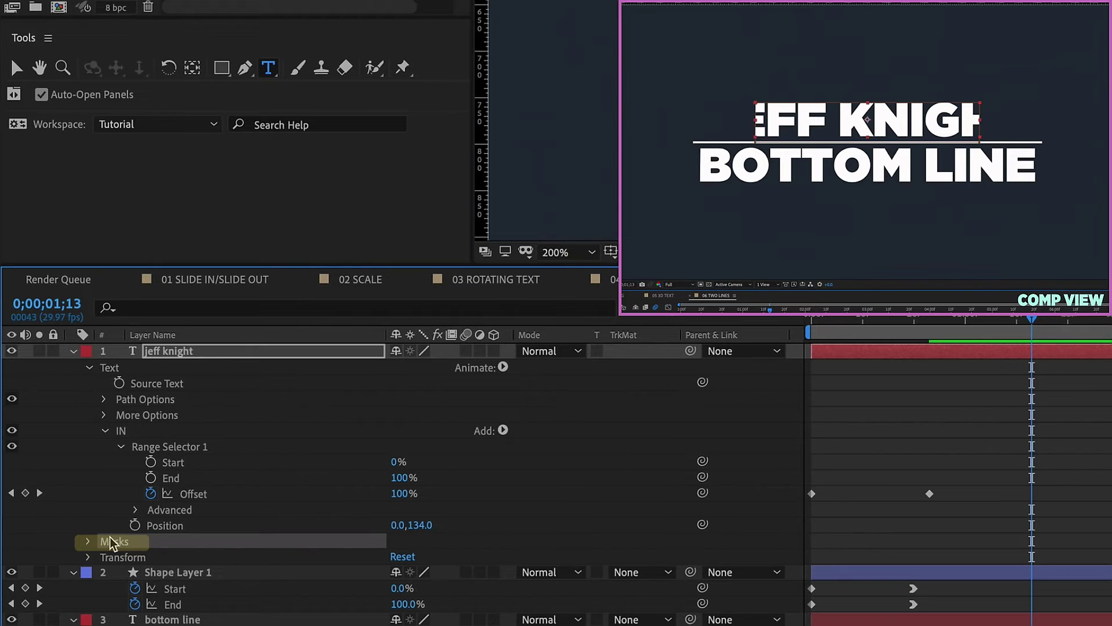
Step: Add a new mask around the name, extend it down to the divider, and return to the start
click(229, 351)
right_click(229, 353)
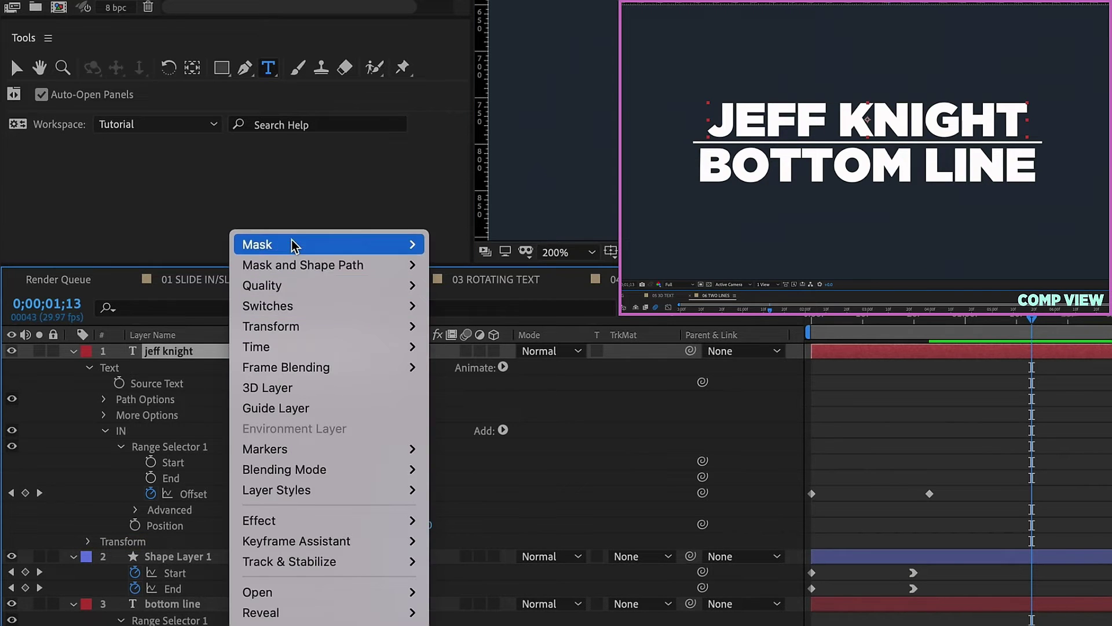
mouse_move(290, 246)
click(512, 249)
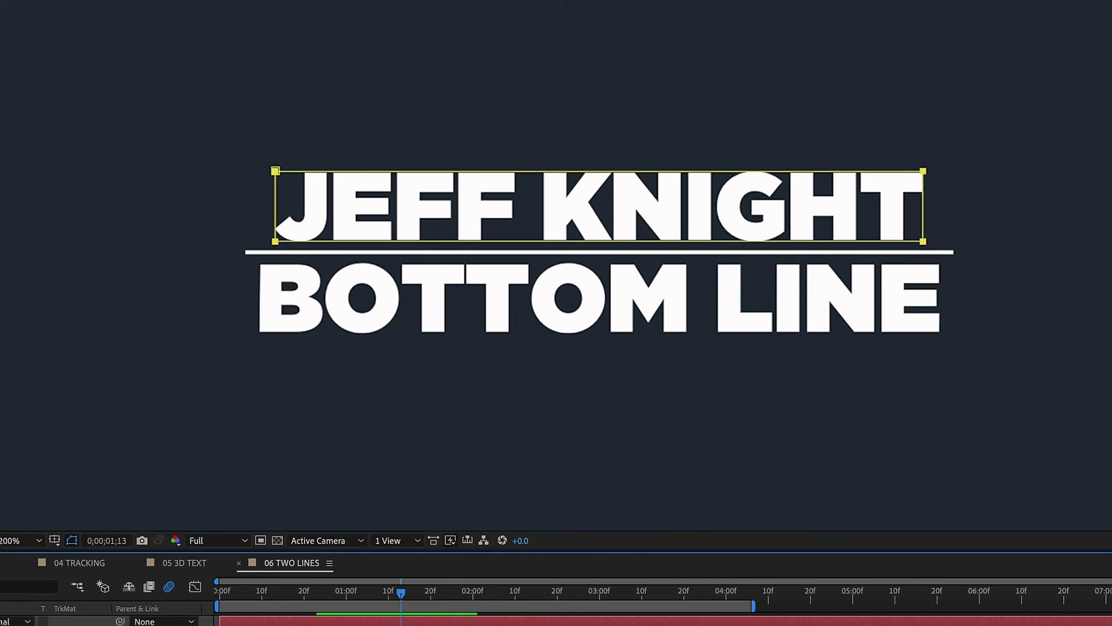
drag(504, 241, 505, 251)
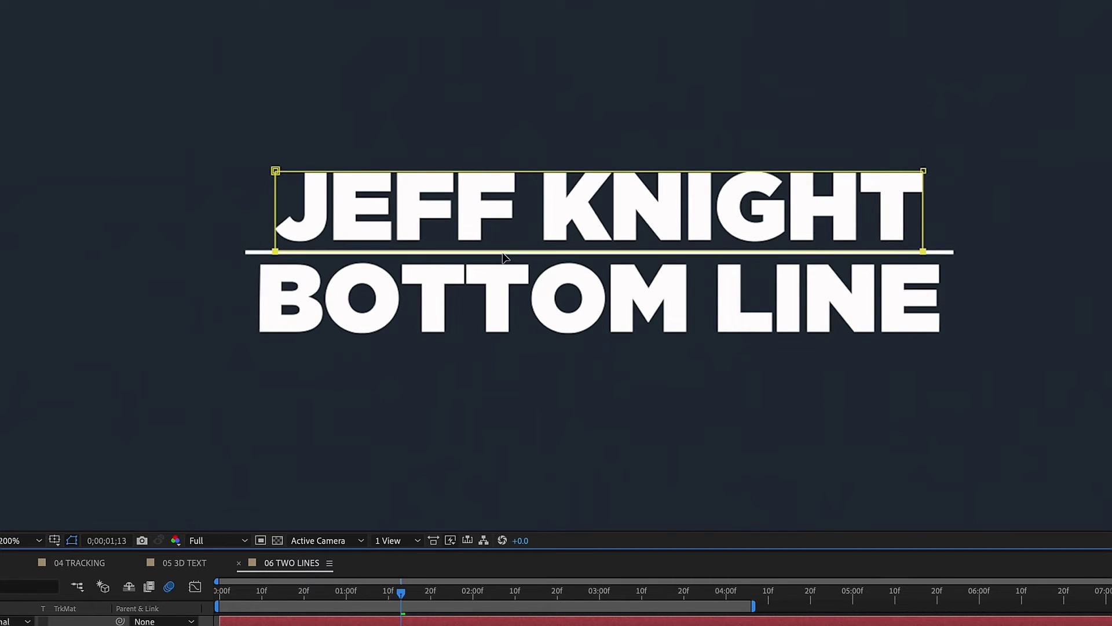
click(221, 592)
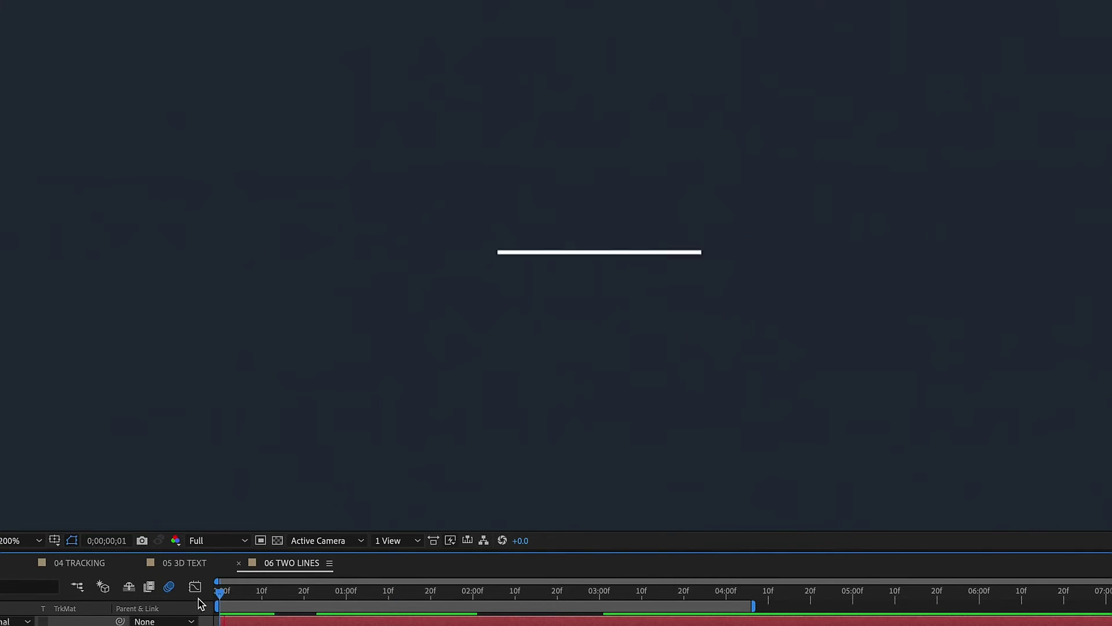
Step: Preview the two-line title, then enable Continuously Rasterize on all three layers and collapse them
key(space)
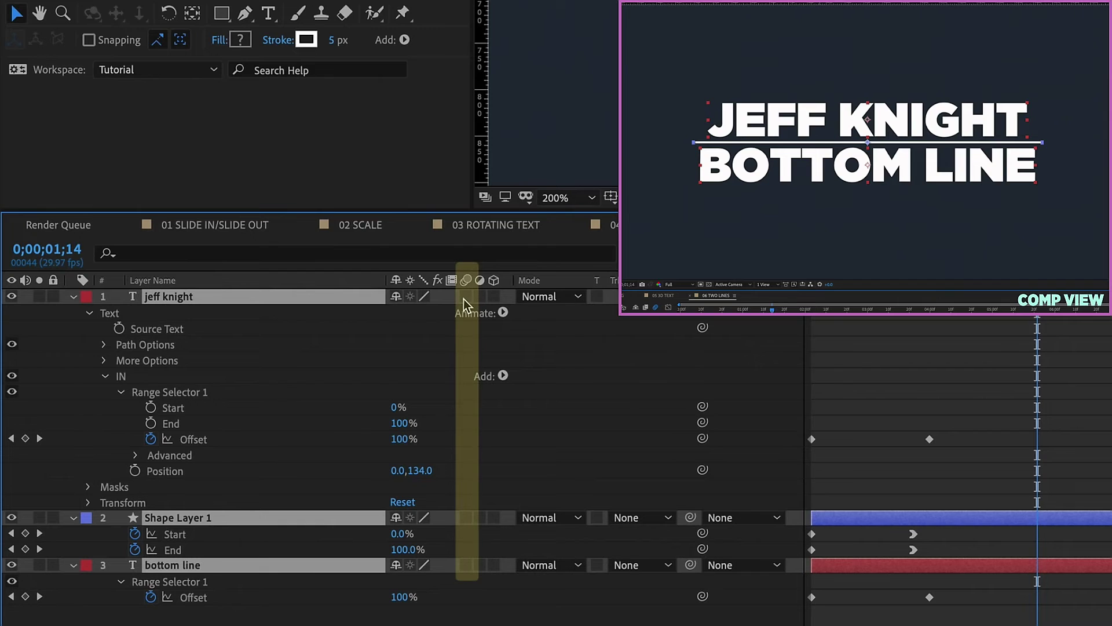
click(465, 296)
click(72, 298)
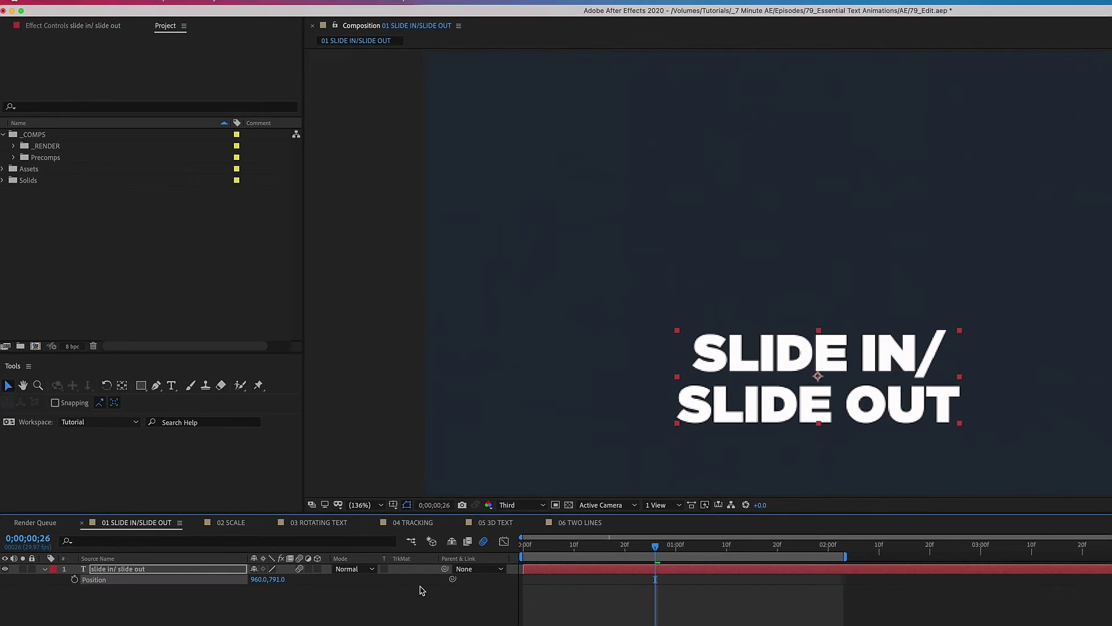
Step: Preview the slide-in text and set the Range Selector's Based On to Lines
key(space)
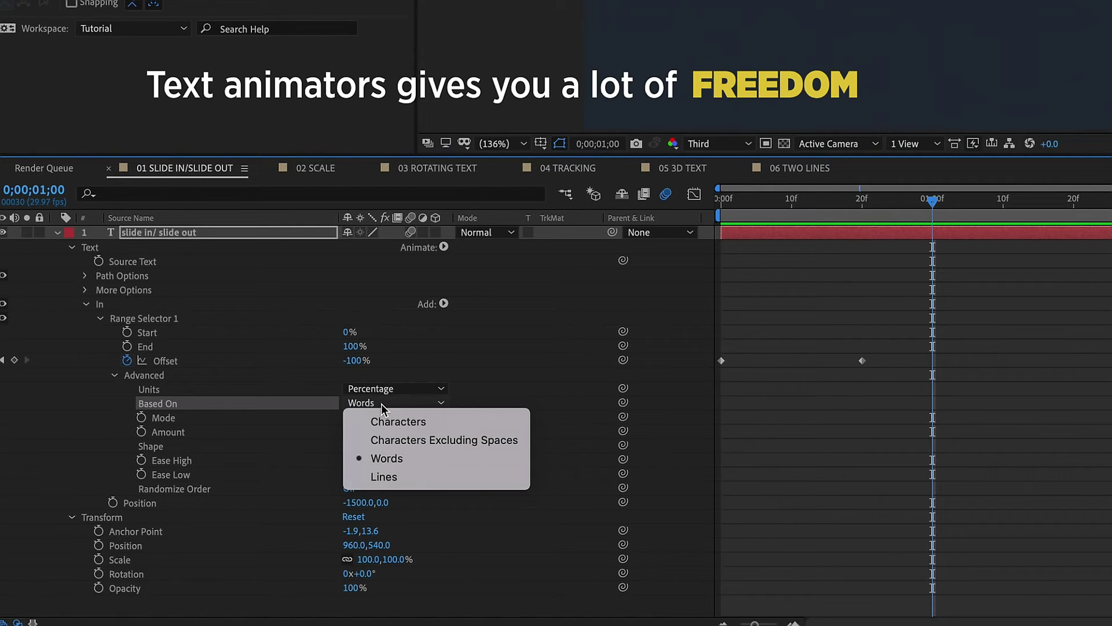
click(383, 476)
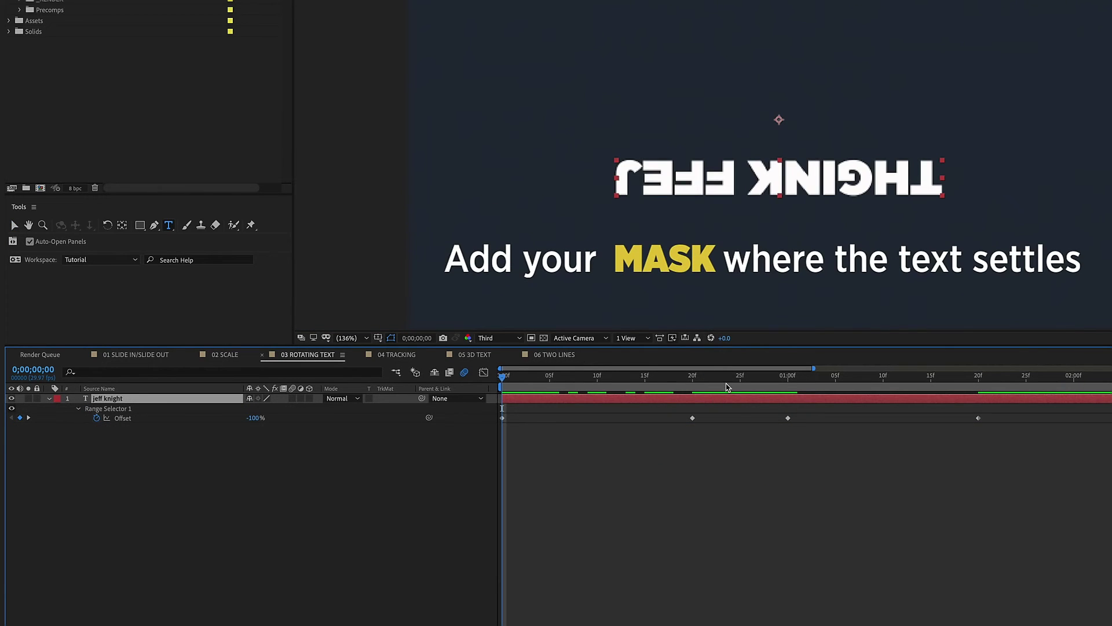
Step: Move to where the top line settles and add a new mask to its layer
drag(727, 377, 731, 380)
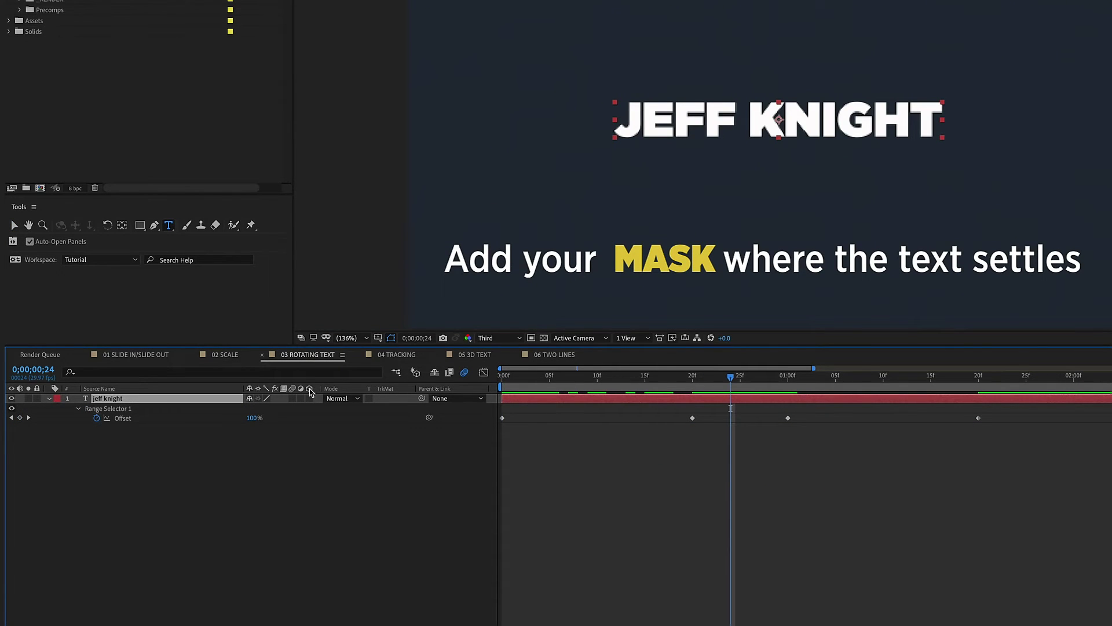
right_click(232, 399)
mouse_move(308, 339)
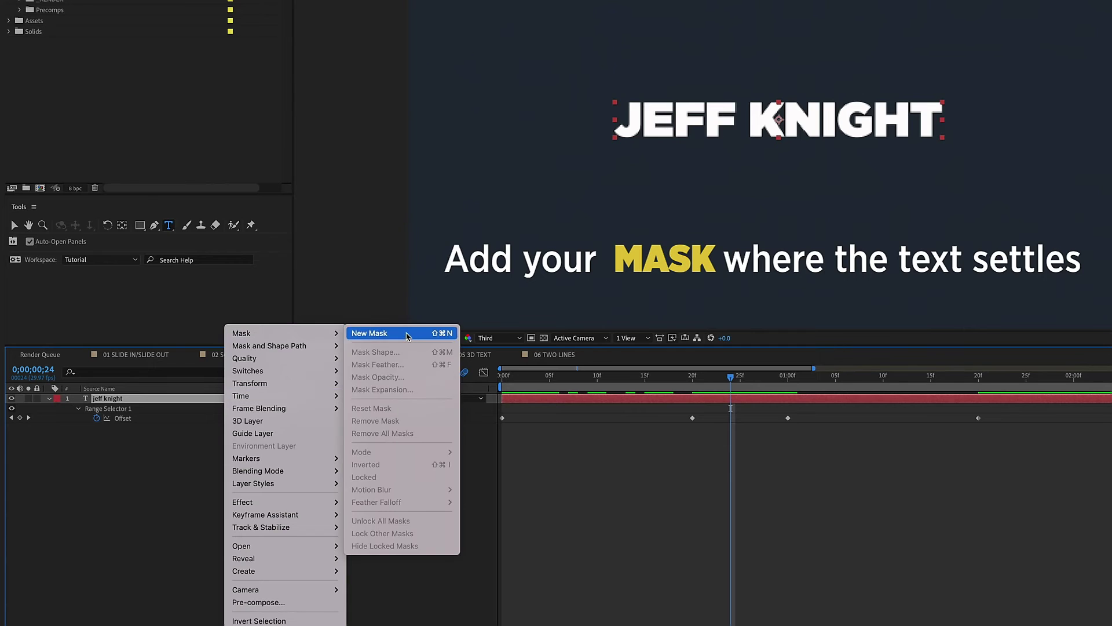
click(651, 461)
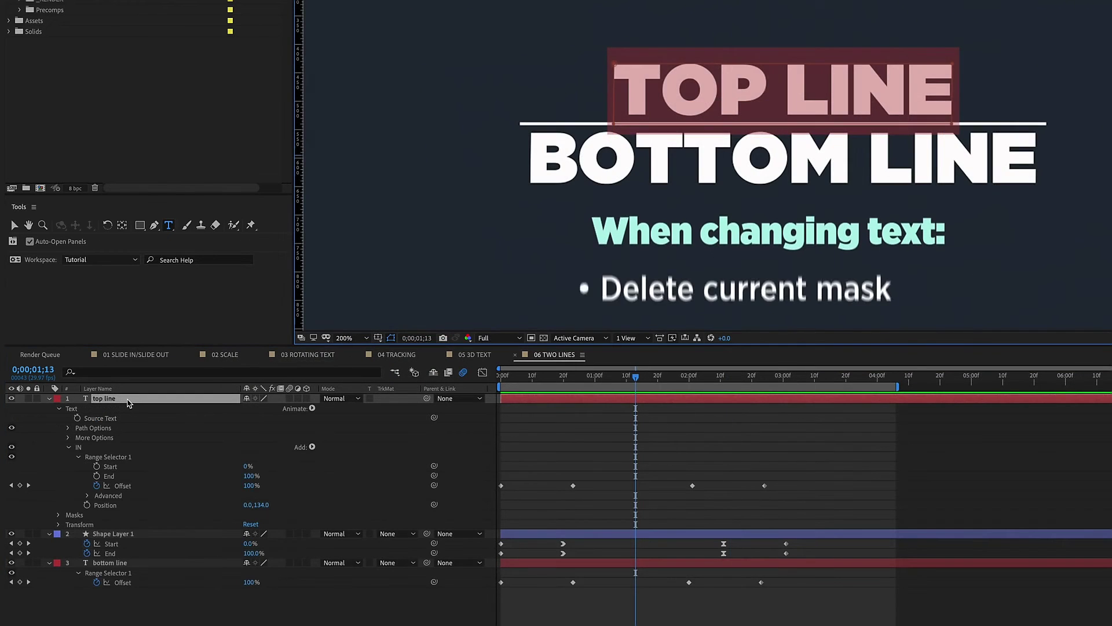
Step: Retype the top line as the name, delete the old mask, and start a new mask
text(Jeff knight)
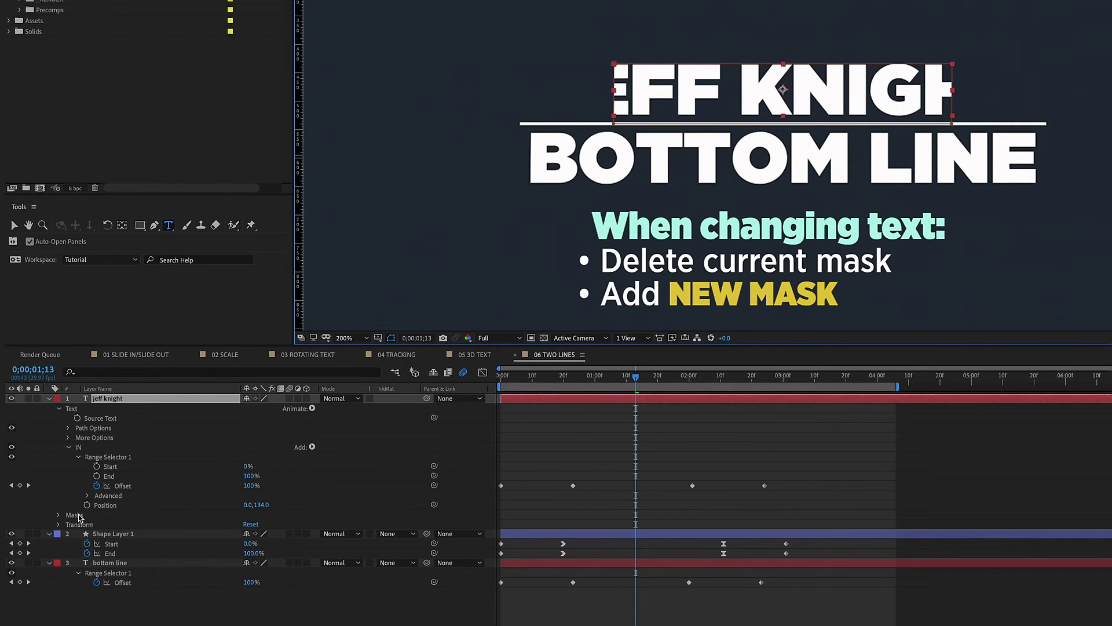
click(75, 516)
key(Delete)
right_click(145, 400)
mouse_move(183, 333)
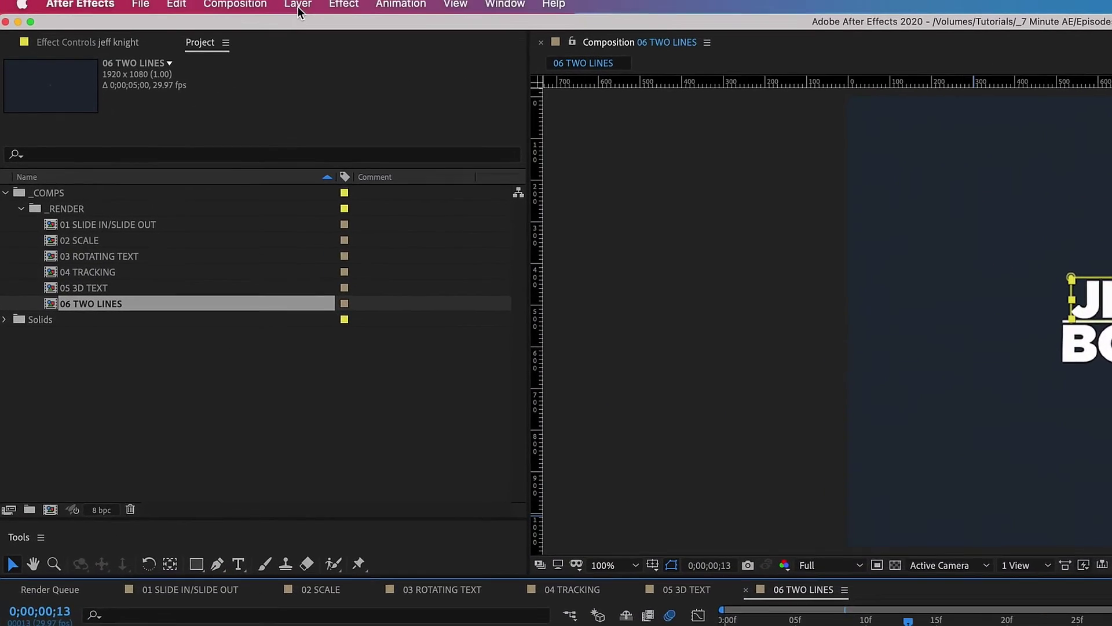
click(304, 14)
mouse_move(341, 153)
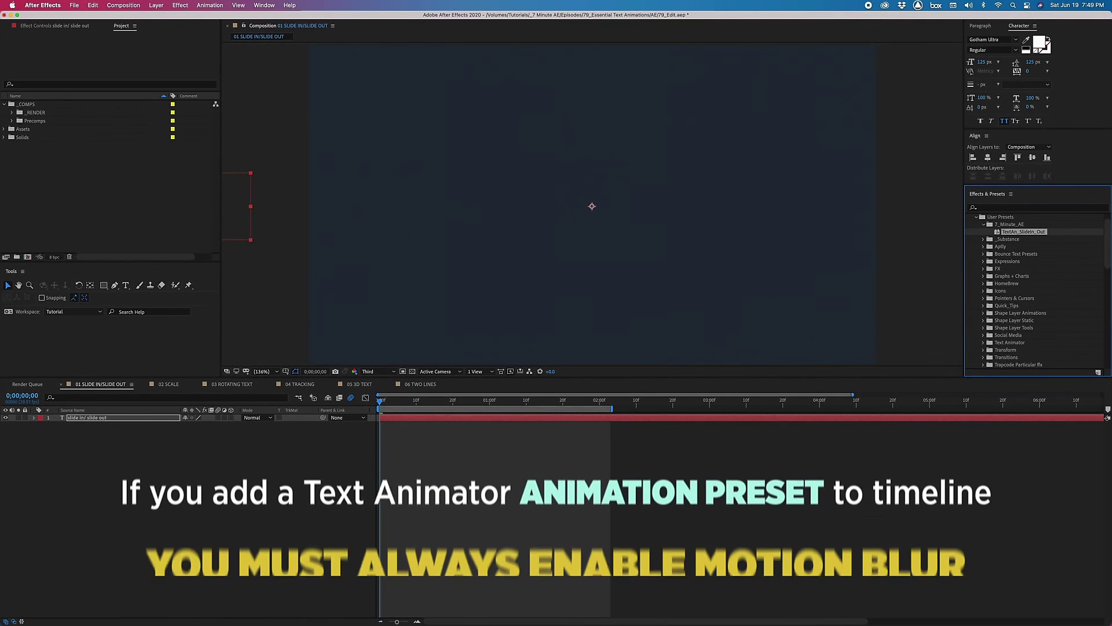
Step: Apply the TextAn_SlideIn_Out preset to the slide in/ slide out layer
drag(1024, 231, 400, 423)
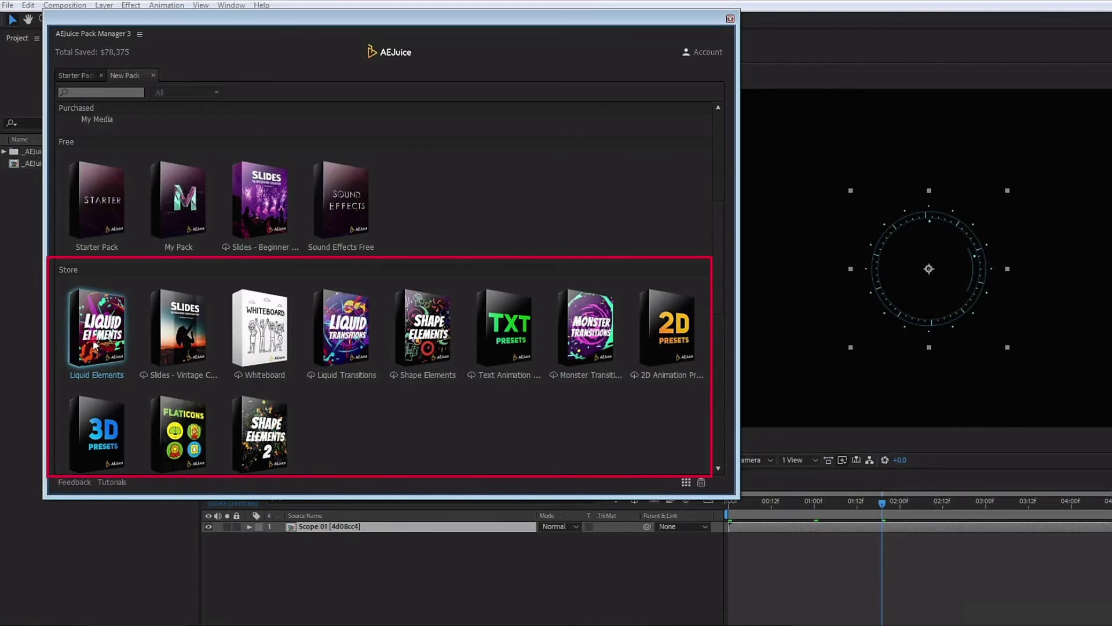
Step: Open the Liquid Elements pack and step through the Sound Effects folders to Keyboards
double_click(98, 335)
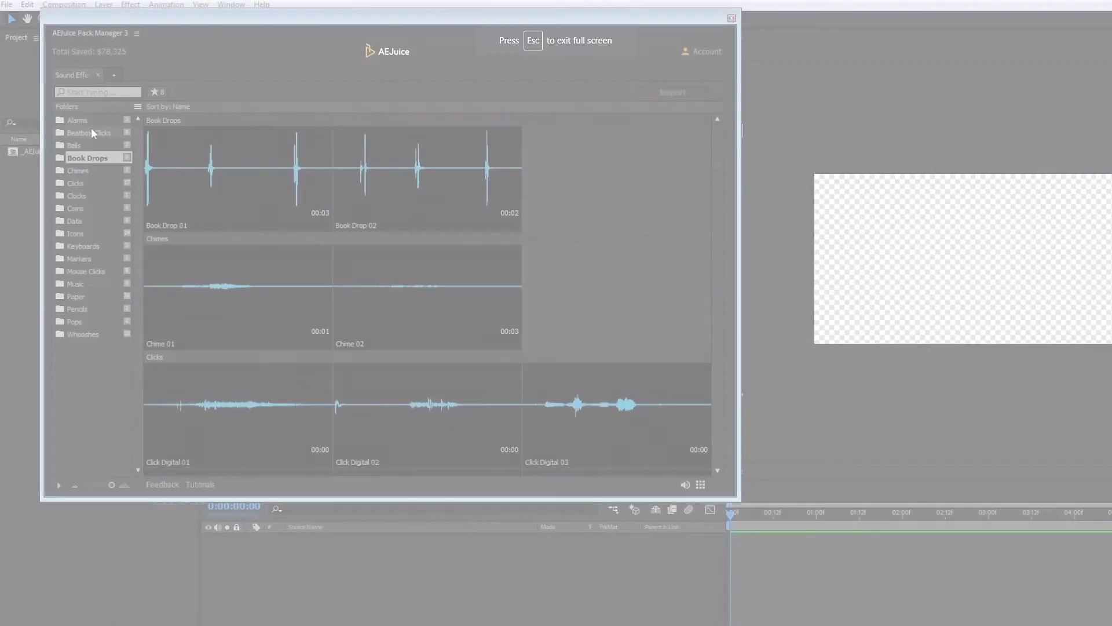
key(Down)
key(Down)
key(Down)
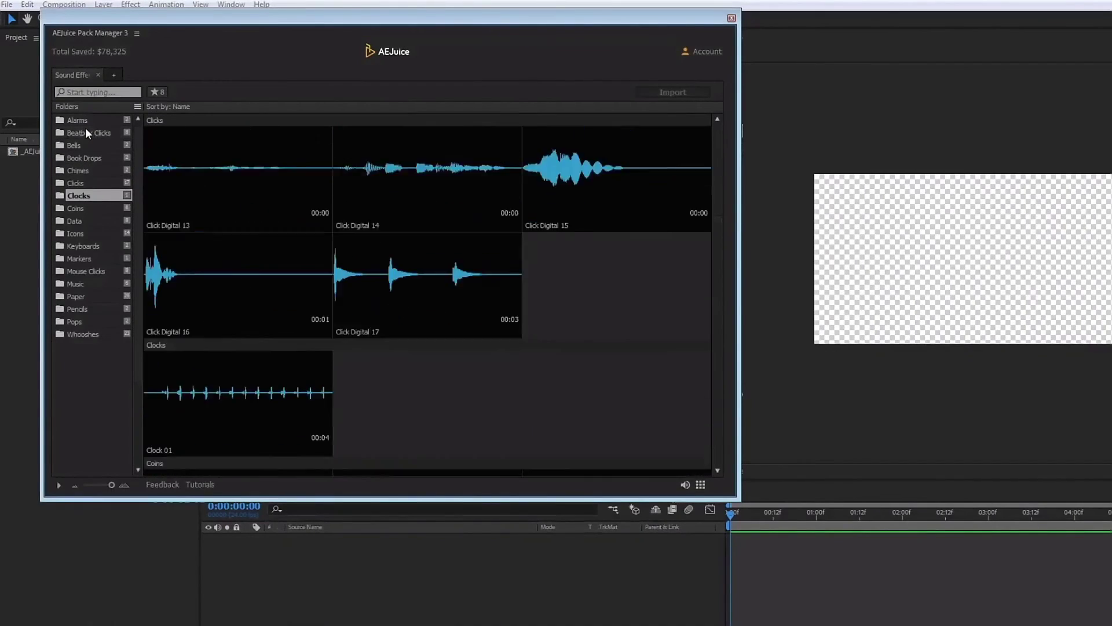
key(Down)
key(Down)
key(Down)
key(Down)
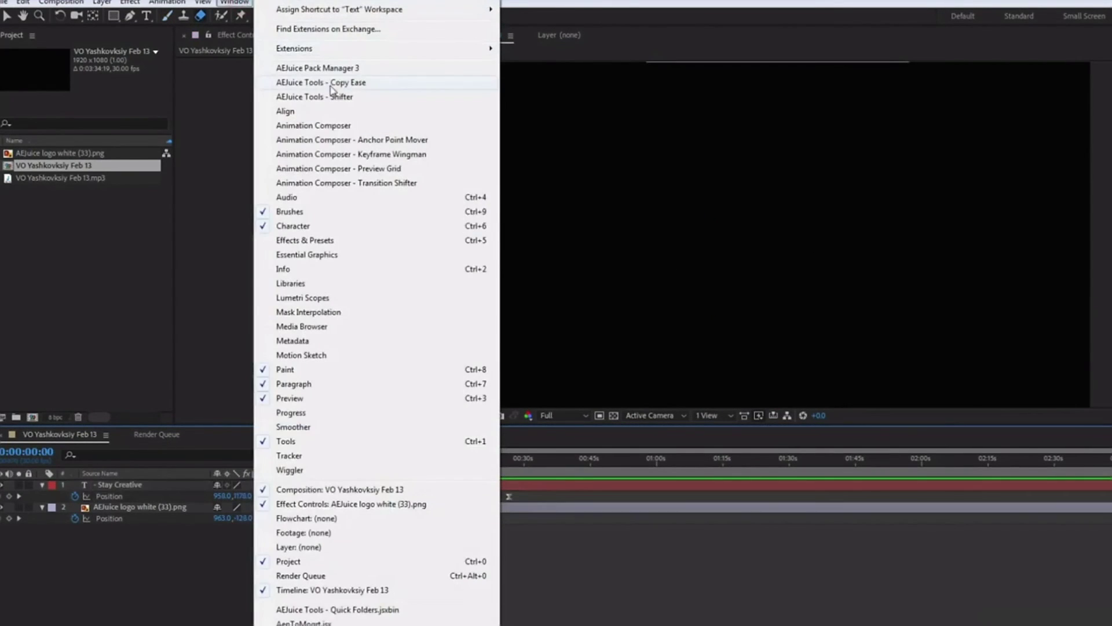
Step: Open the AEJuice Copy Ease panel, select layers 1 and 2, and enter a +1 shift
click(341, 83)
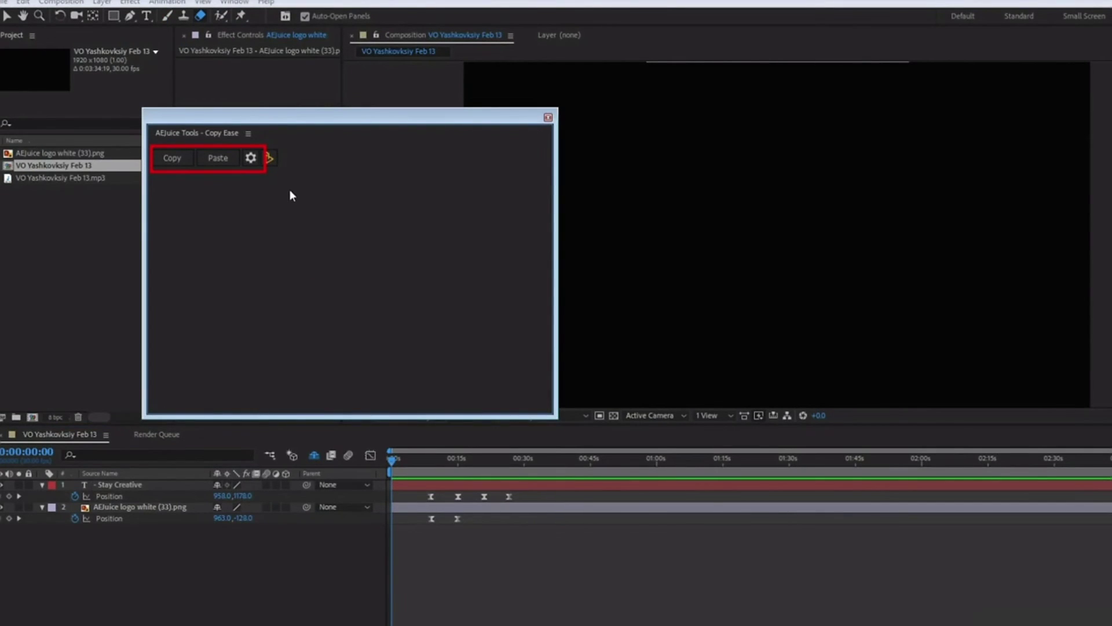
shift+click(314, 520)
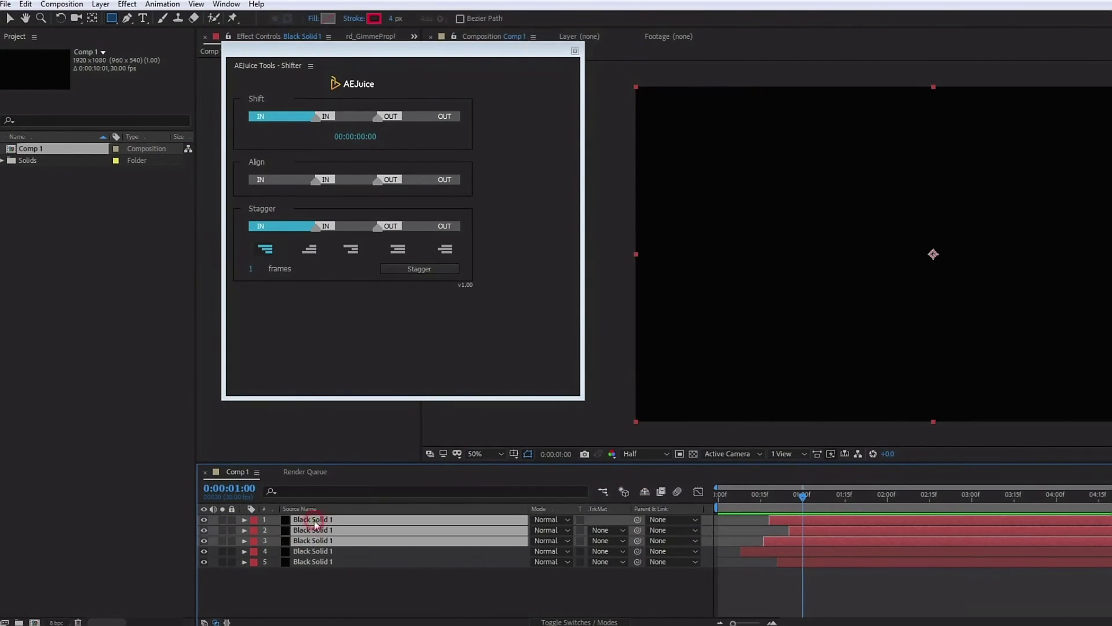
click(356, 138)
text(+1)
Step: Align the five layers' in-points at 1:00 and stagger them by 3 frames
click(327, 140)
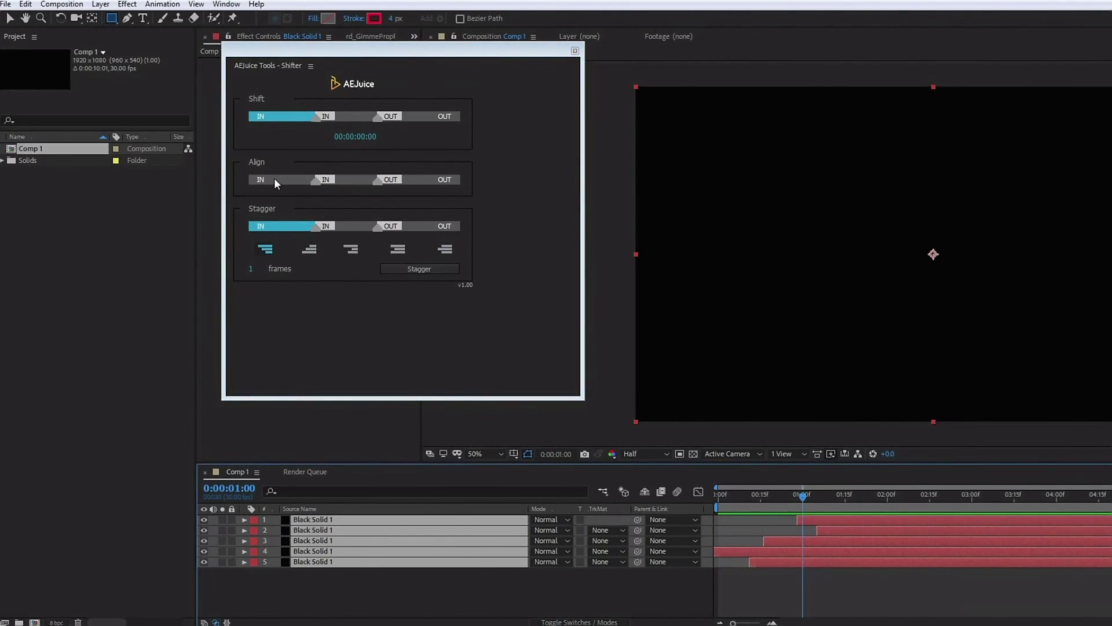
click(274, 178)
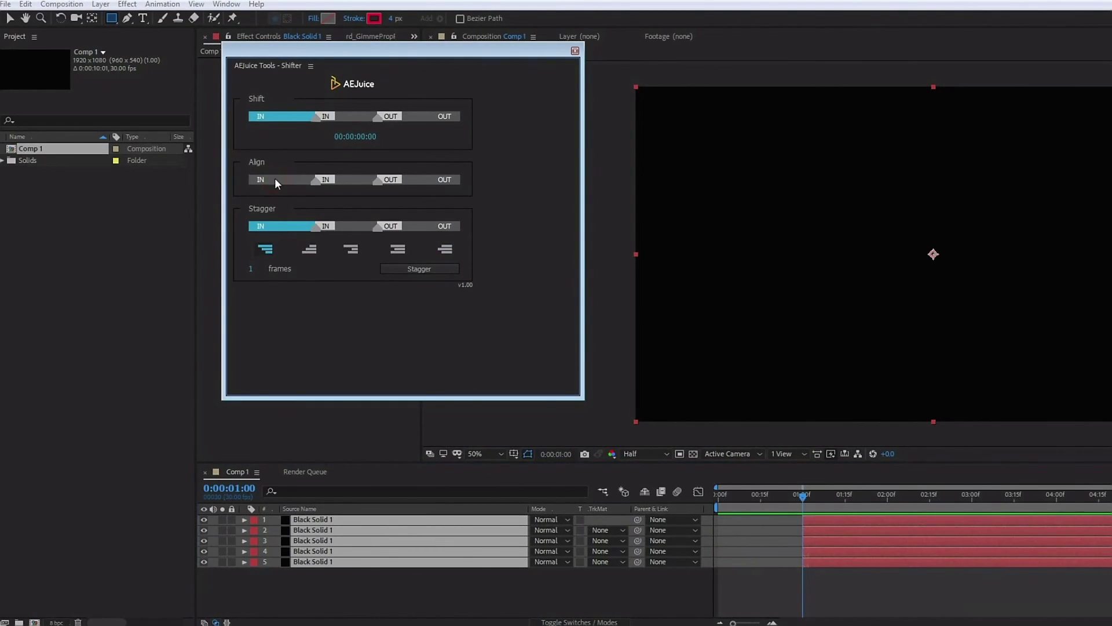
click(261, 179)
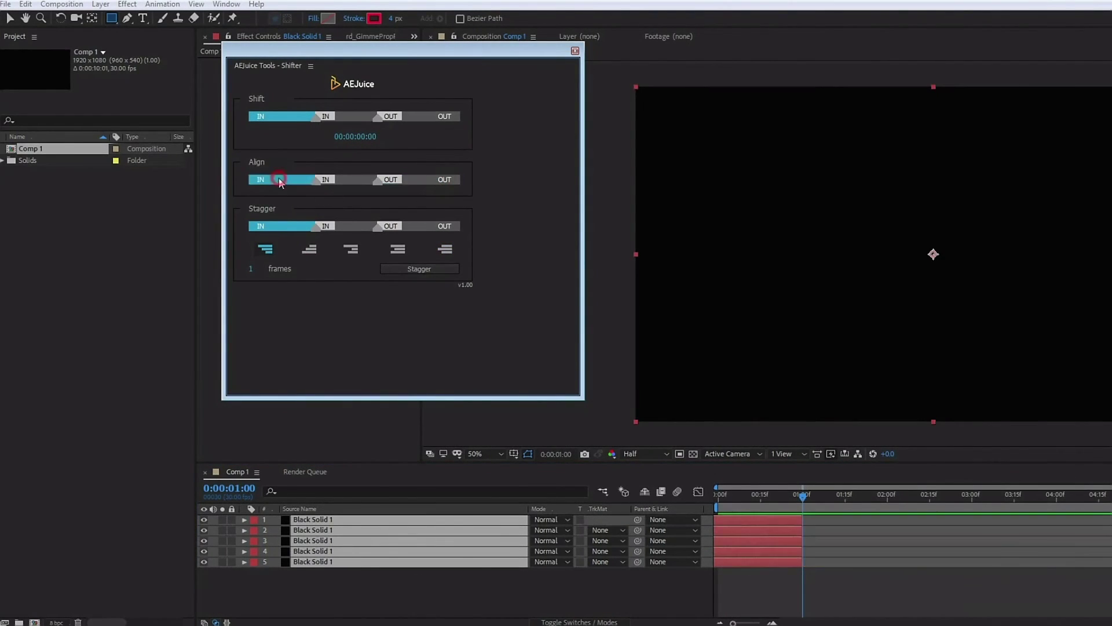
click(403, 267)
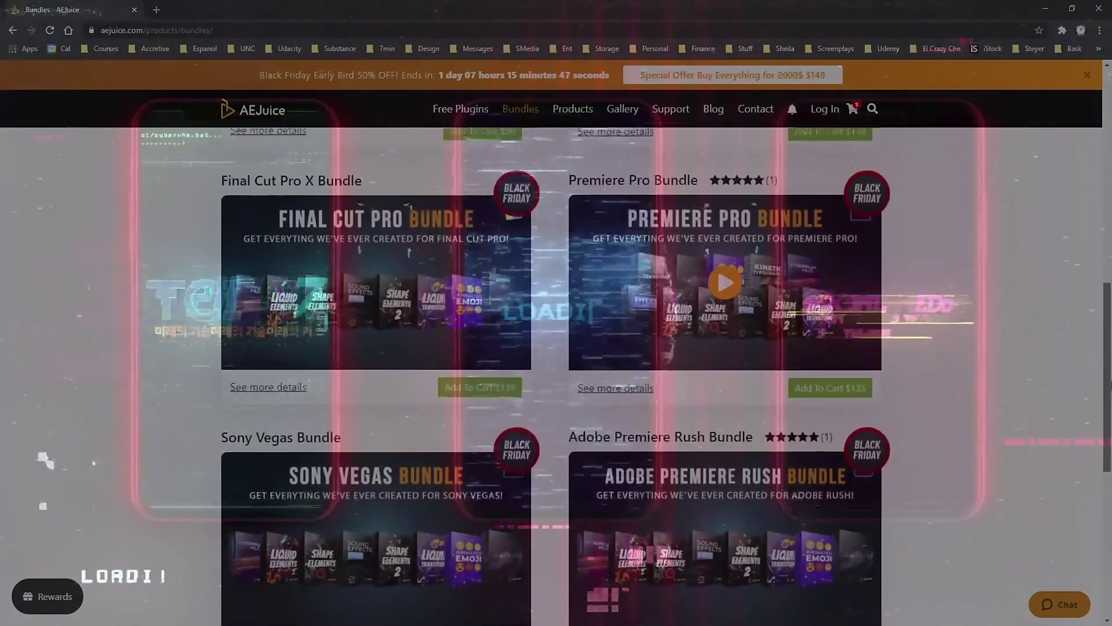
Step: Browse the Bundles page, then add the Perspective transition and preview it around 07:20
scroll(666, 348, up, 3)
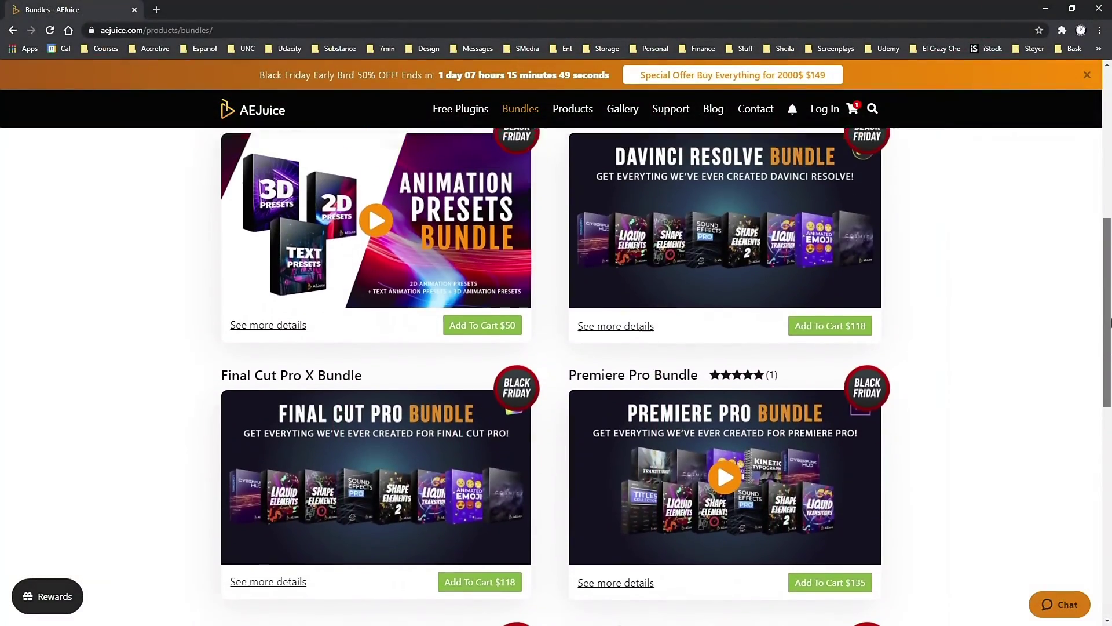
drag(1110, 322, 1110, 212)
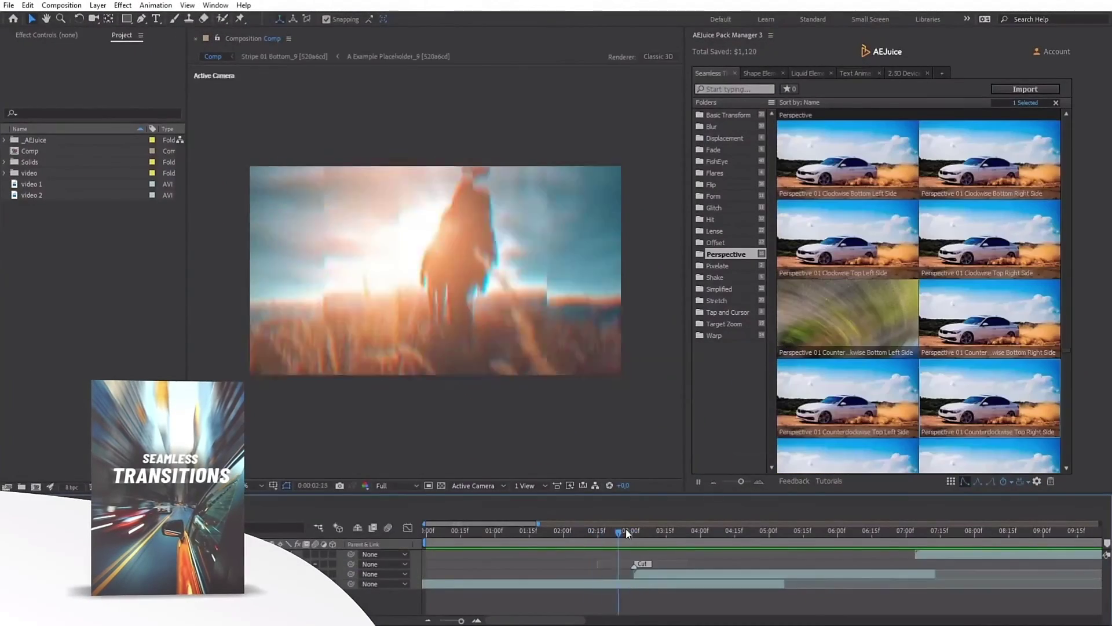
drag(626, 529, 705, 531)
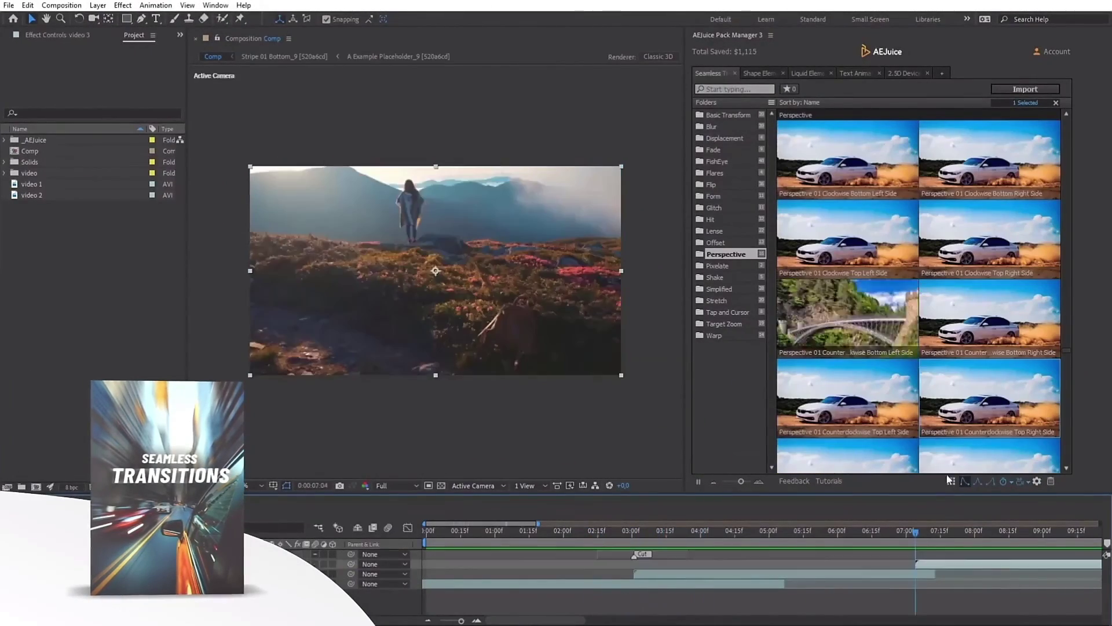
drag(989, 400, 437, 289)
drag(895, 530, 961, 512)
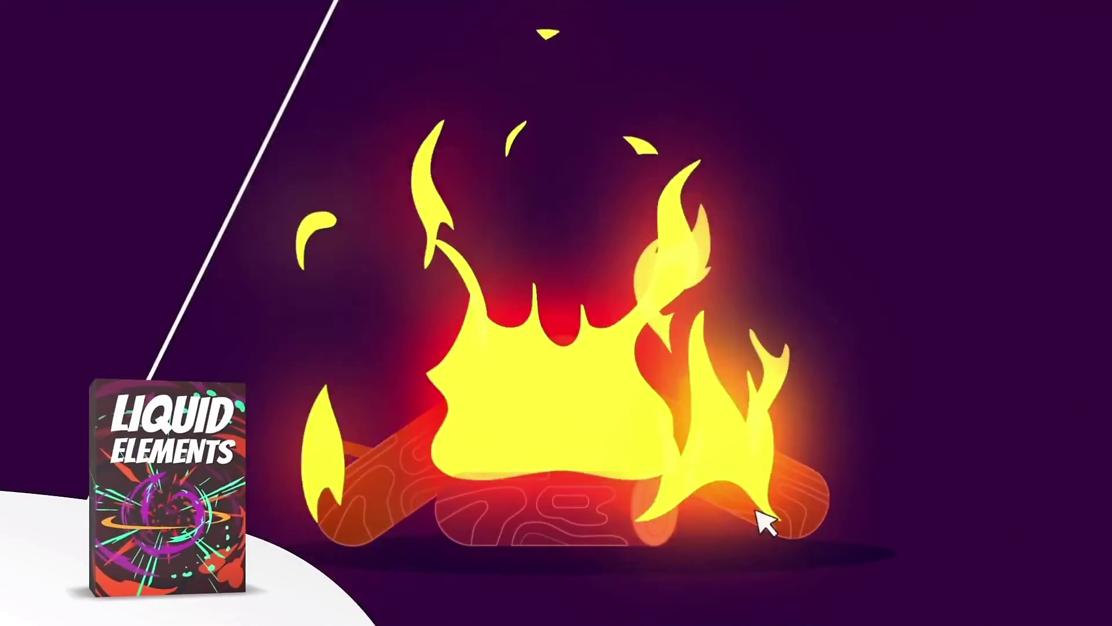